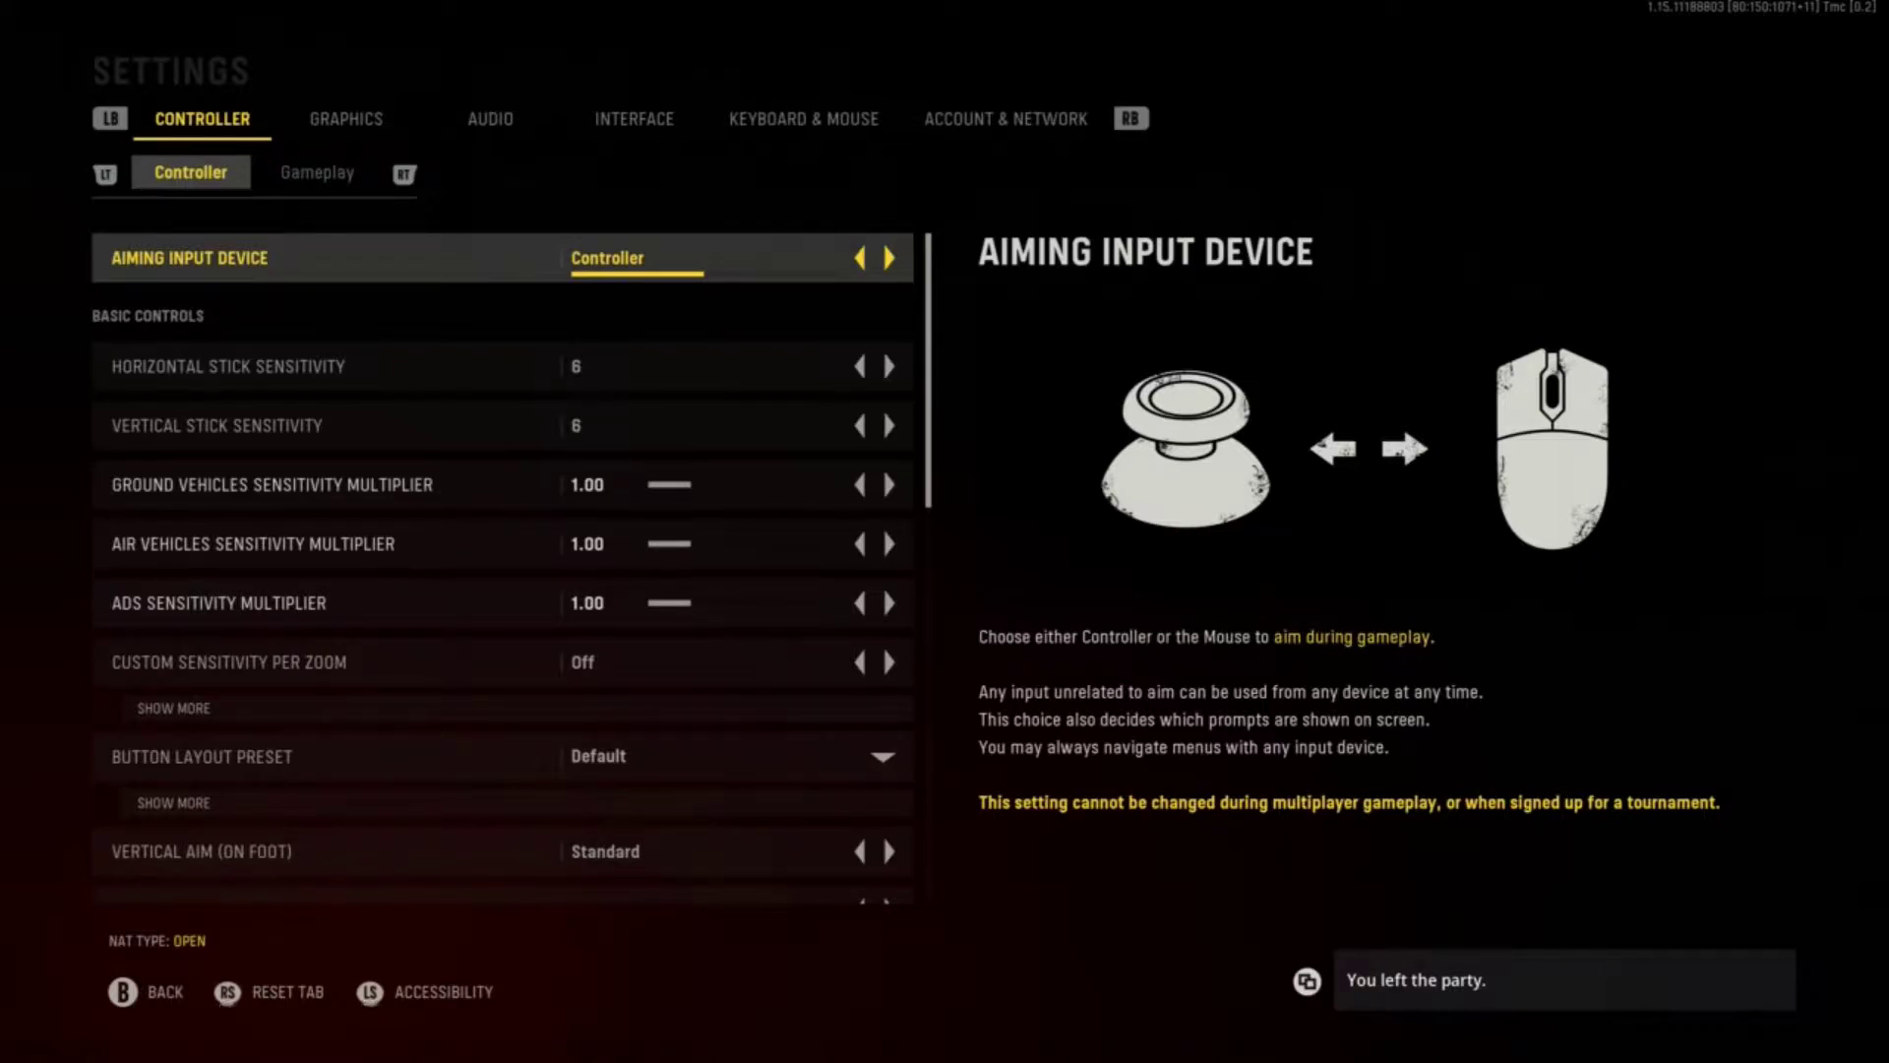
Step: Review Horizontal and Vertical Stick Sensitivity and the ground and air vehicle sensitivity multipliers
left_click(502, 367)
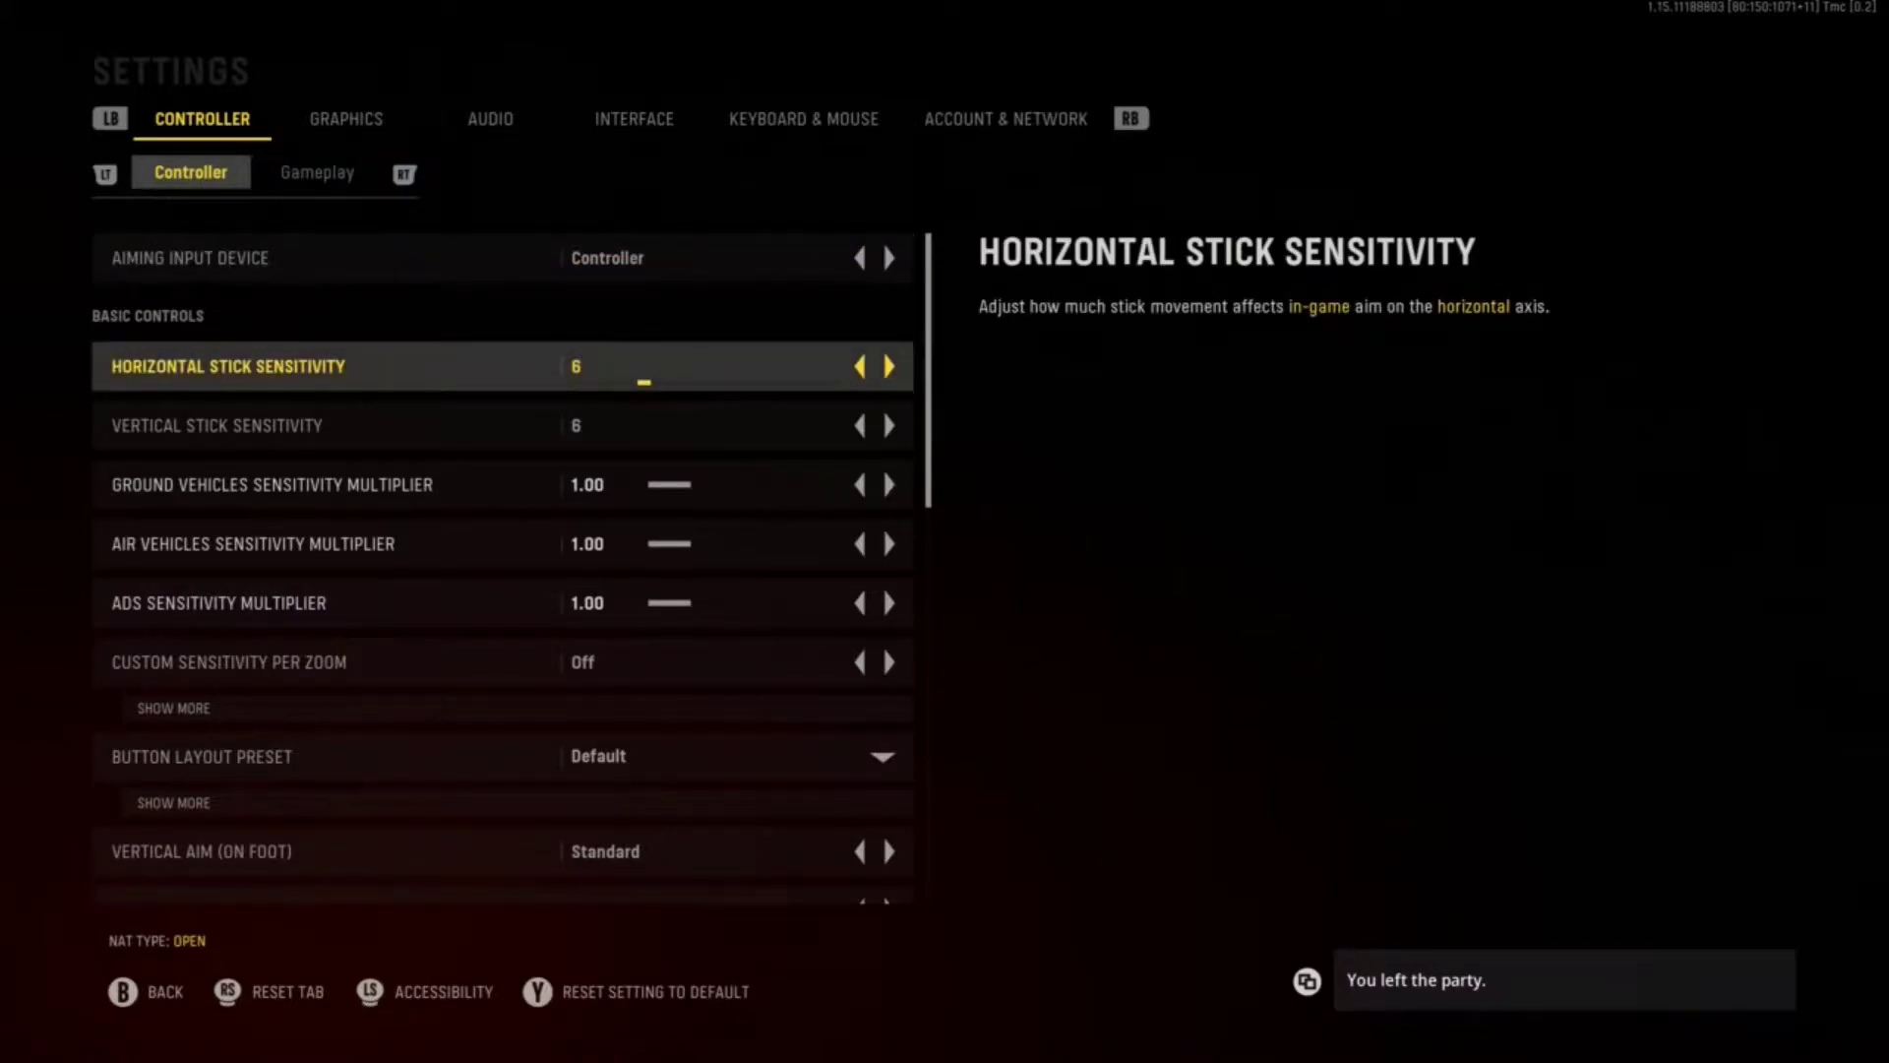
left_click(502, 425)
left_click(503, 367)
left_click(502, 426)
left_click(503, 484)
left_click(502, 543)
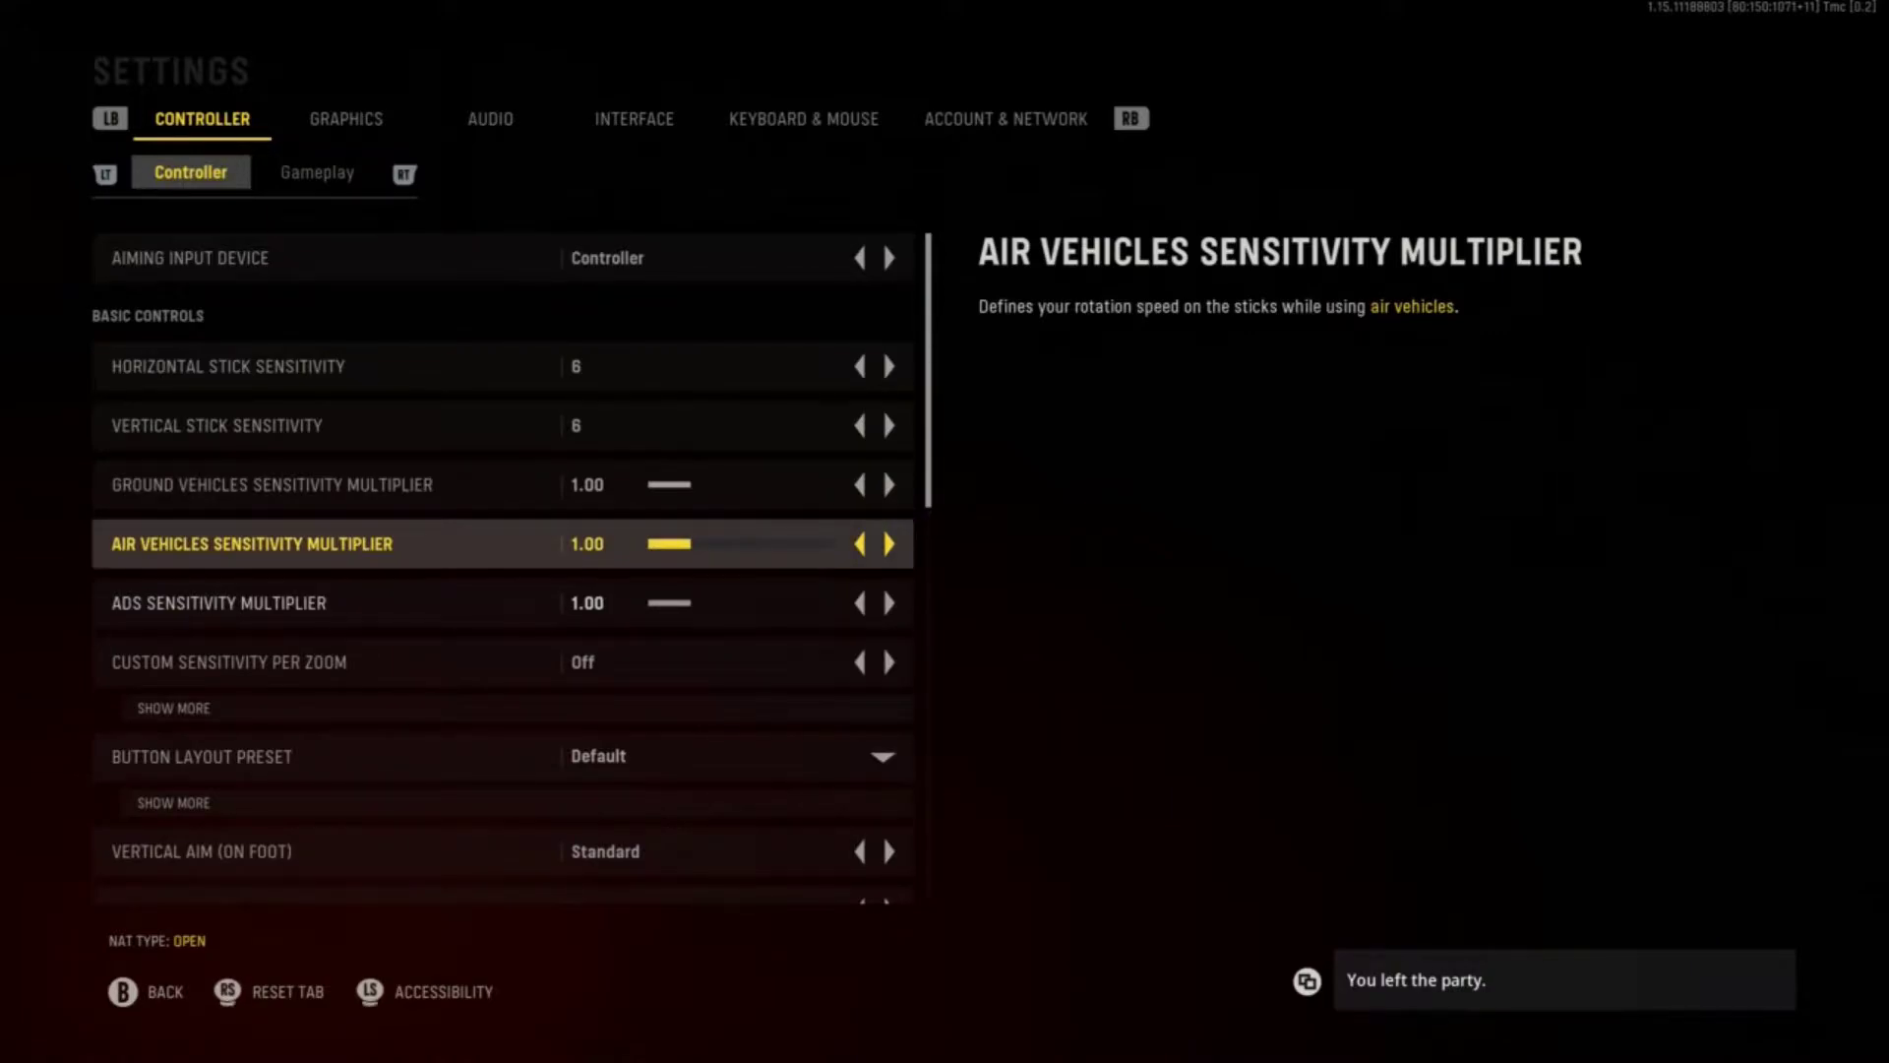
Step: Keep Aim Response Curve Type on Linear and move on to Weapon Fire Threshold
key("Down")
key("Down")
key("Down")
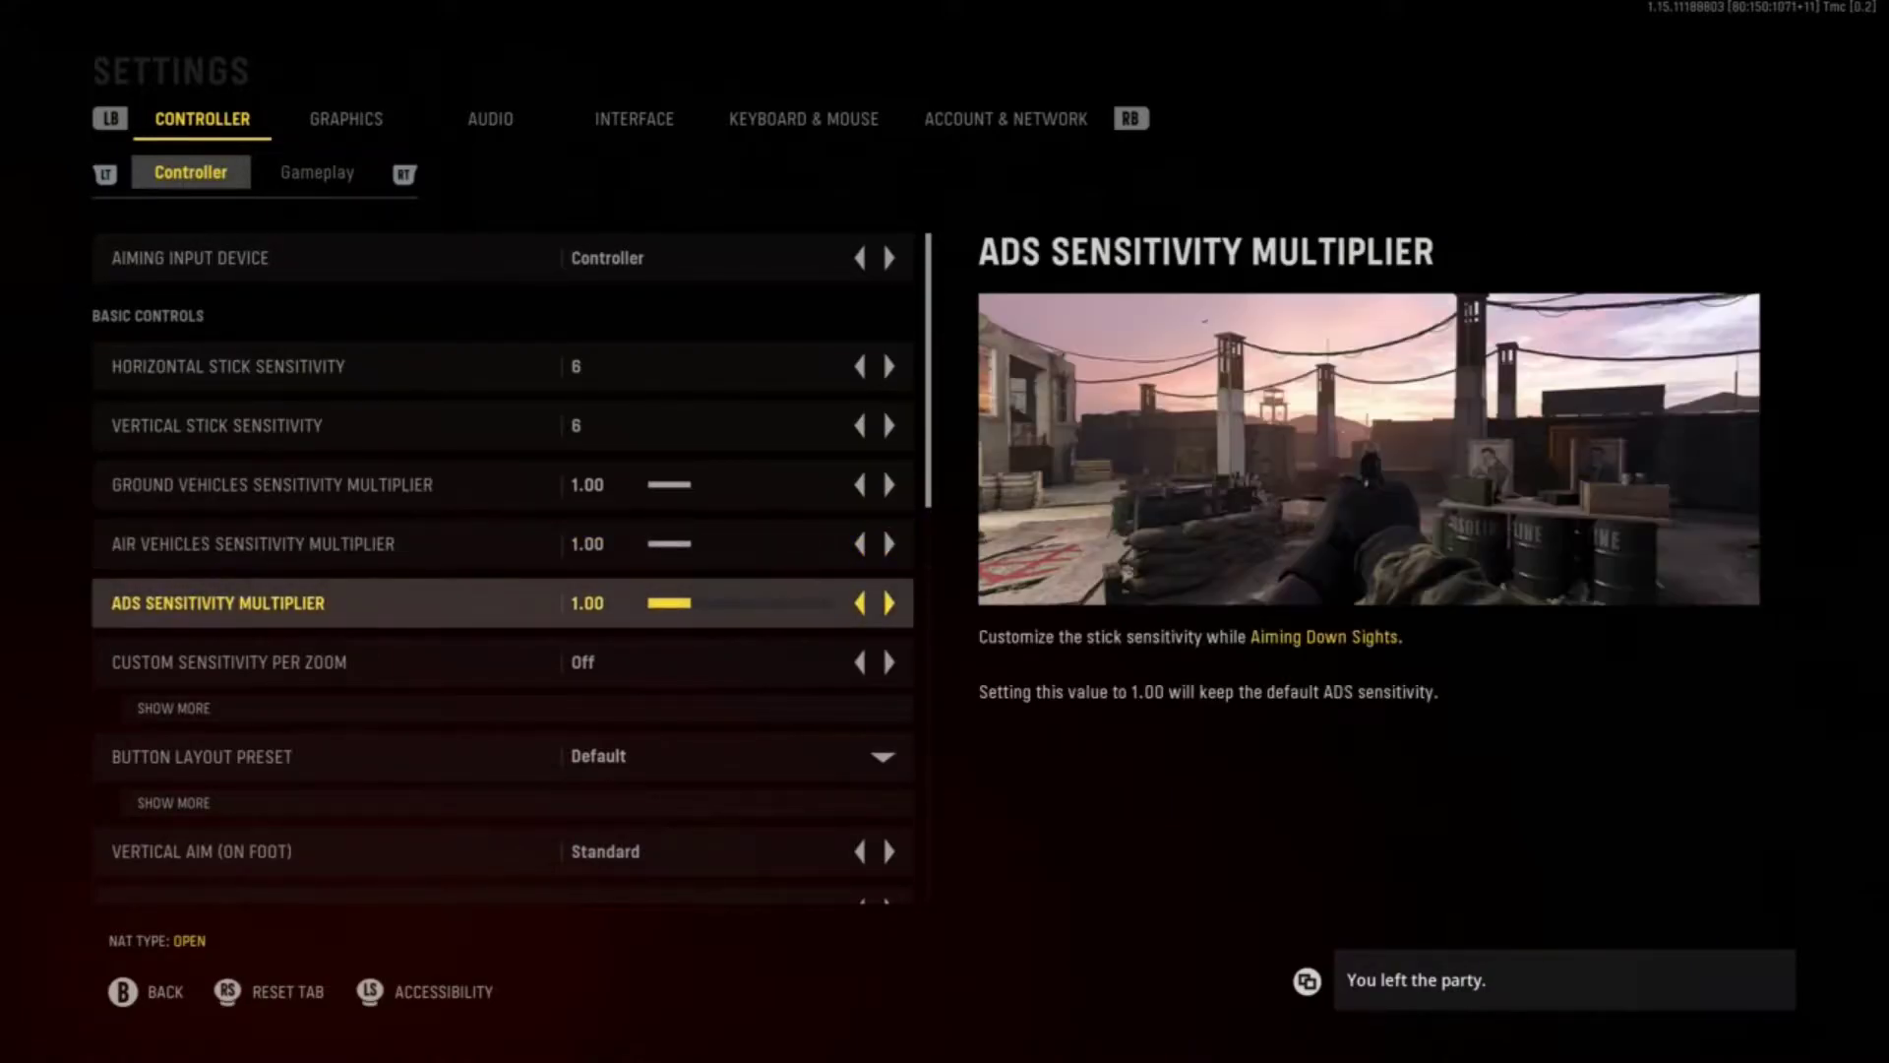
key("Down")
key("Down")
key("Down")
key("Down")
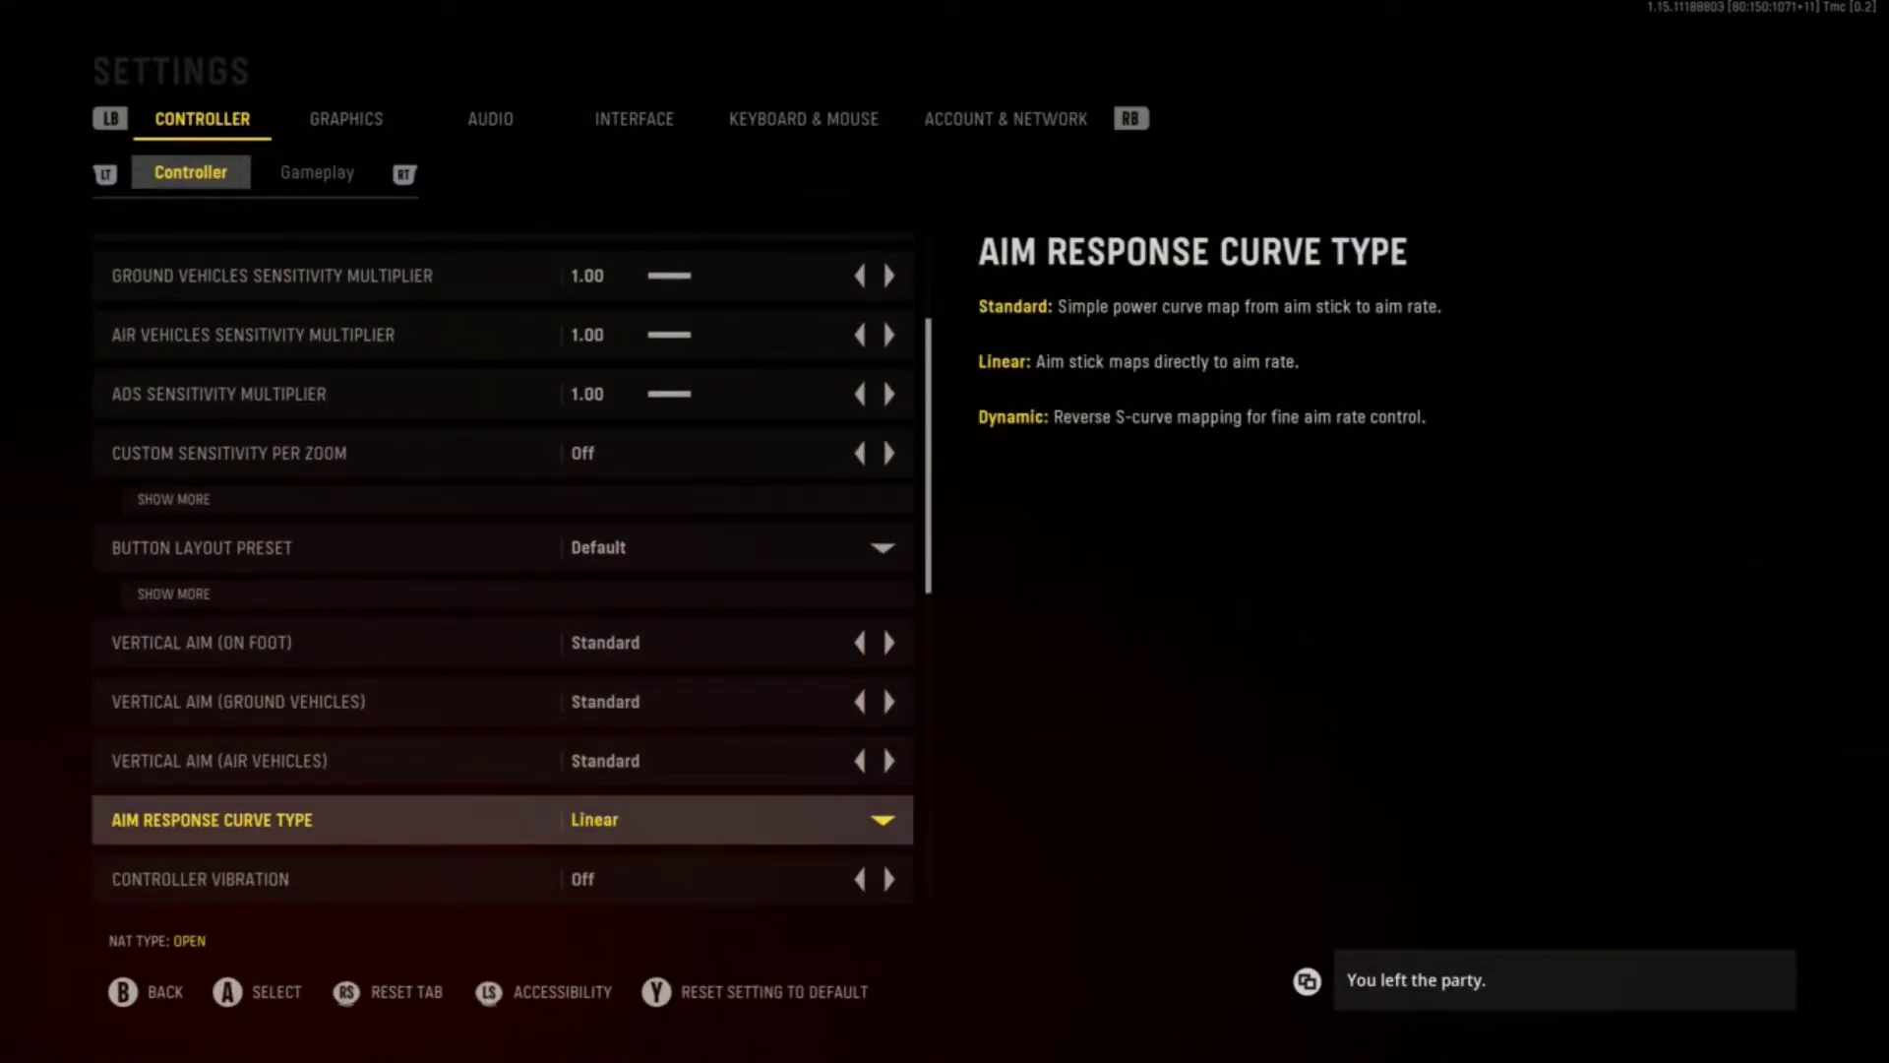
key("Return")
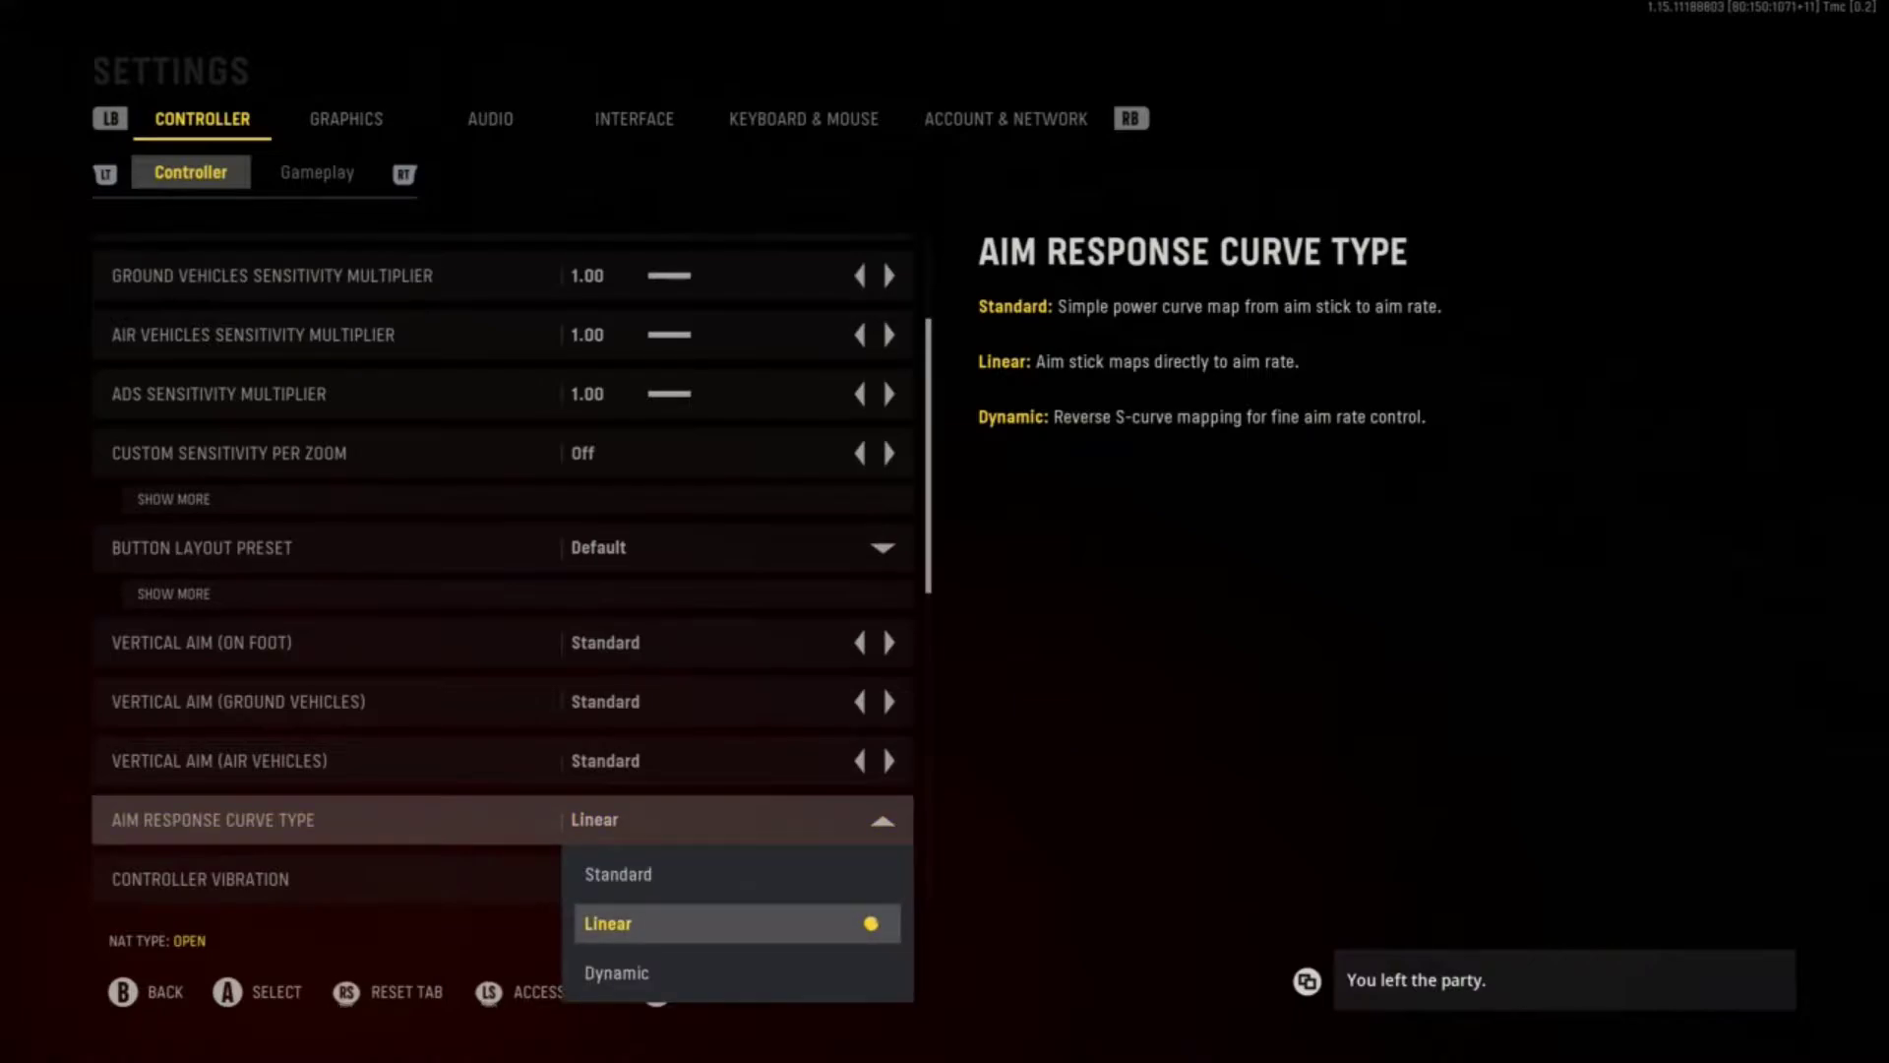
key("Return")
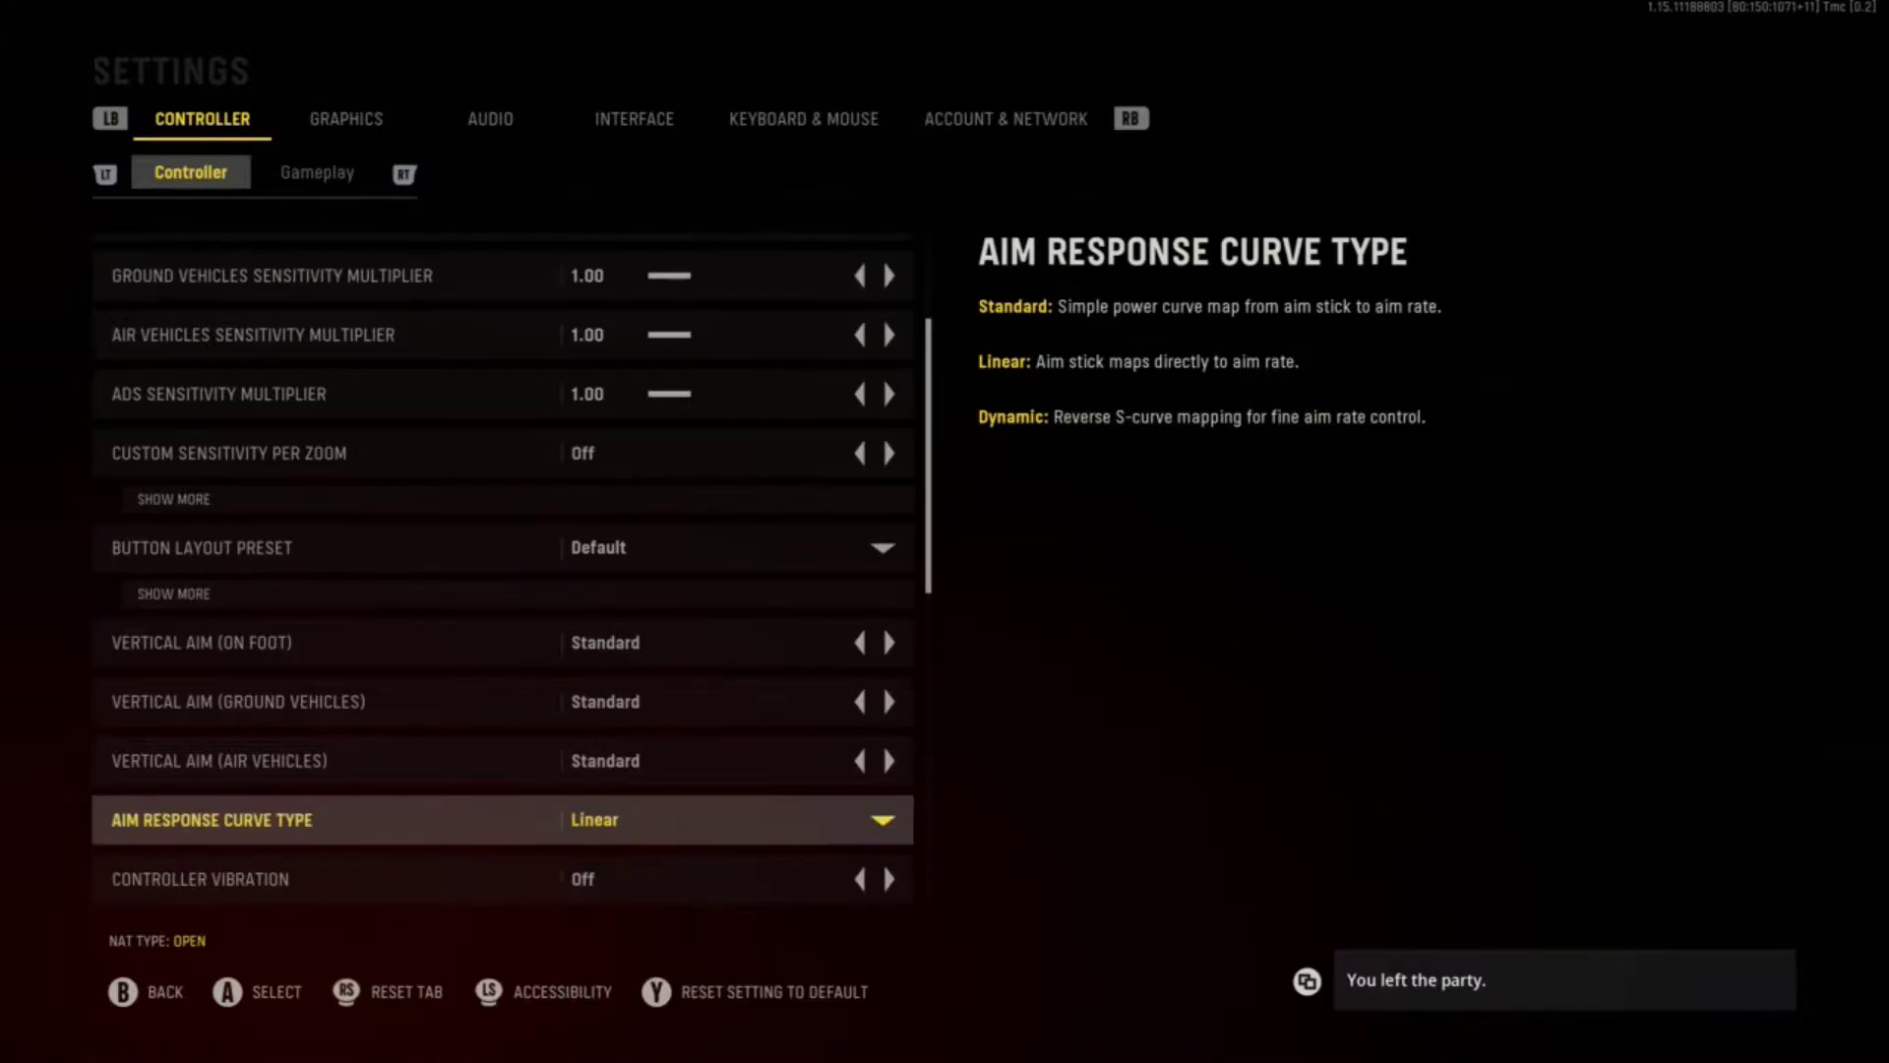
key("Down")
key("Down")
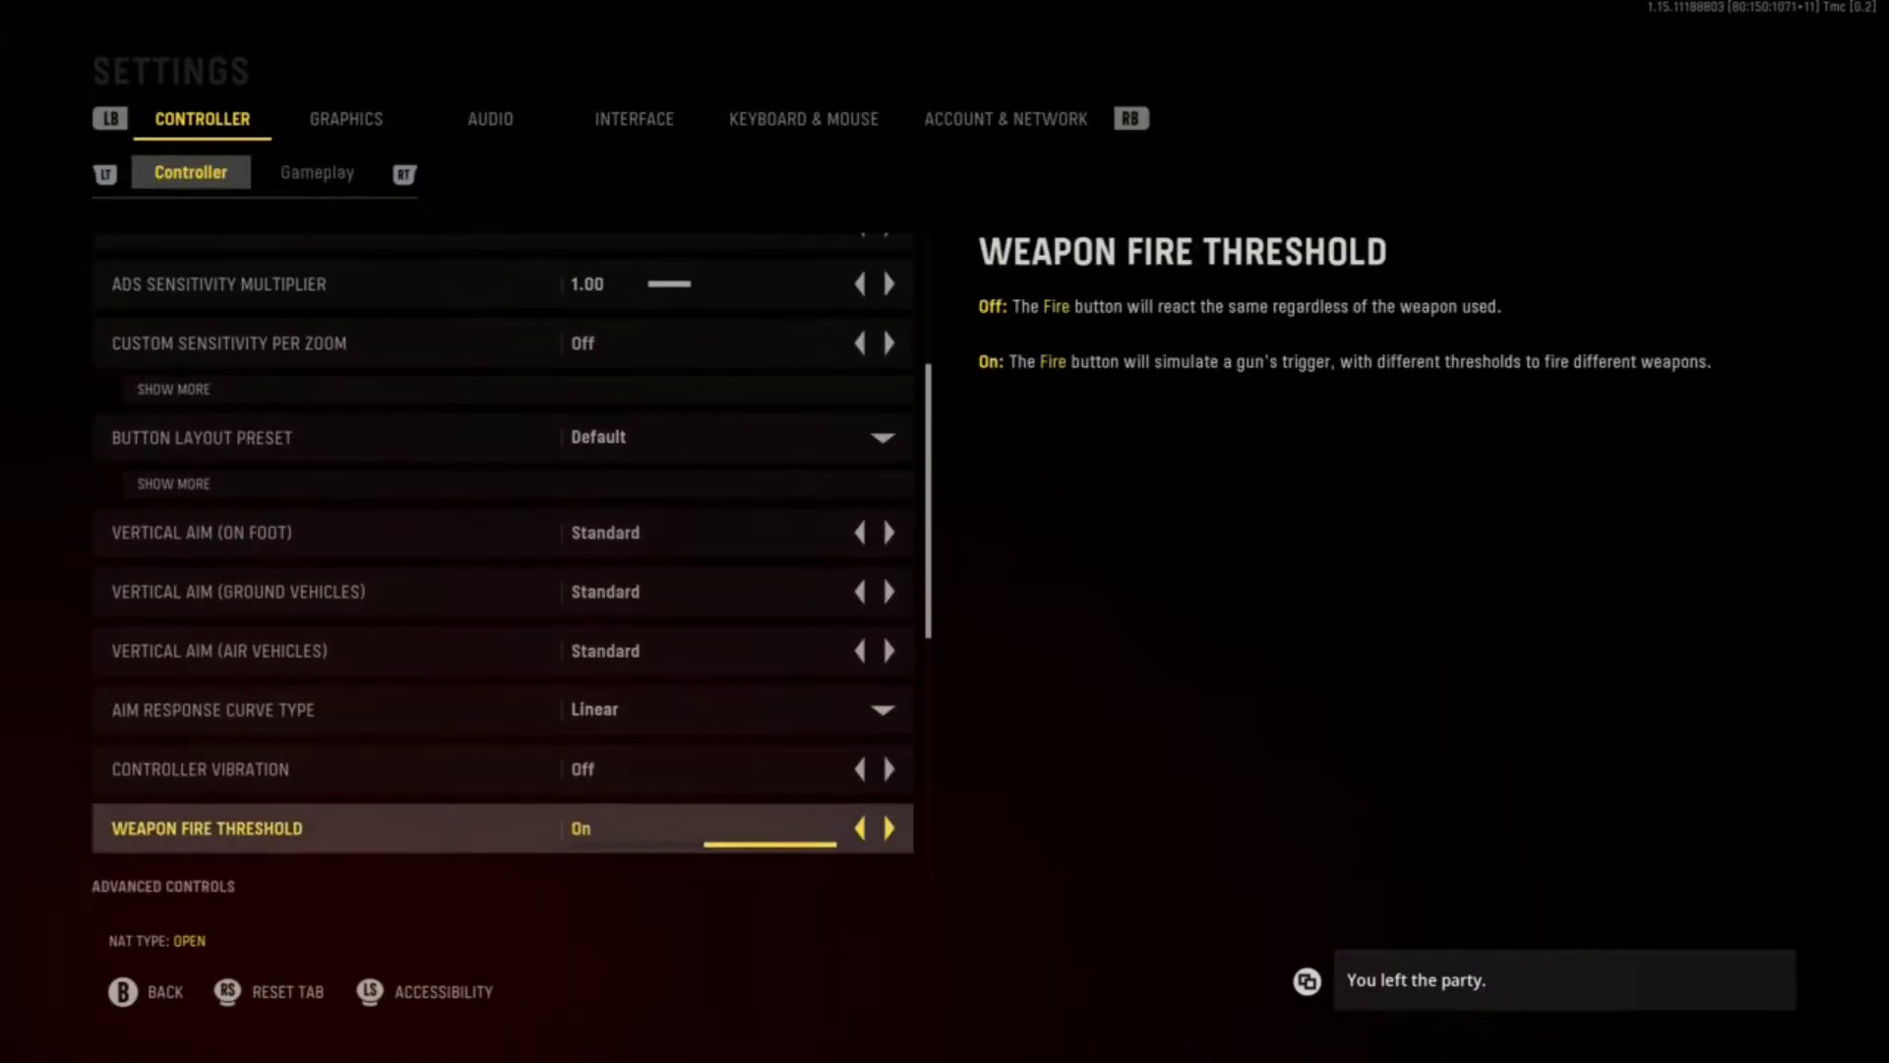
Step: Review the Advanced Controls stick deadzones, including Left Stick Max Input Deadzone, then switch to Gameplay
key("Down")
key("Down")
key("Down")
key("Down")
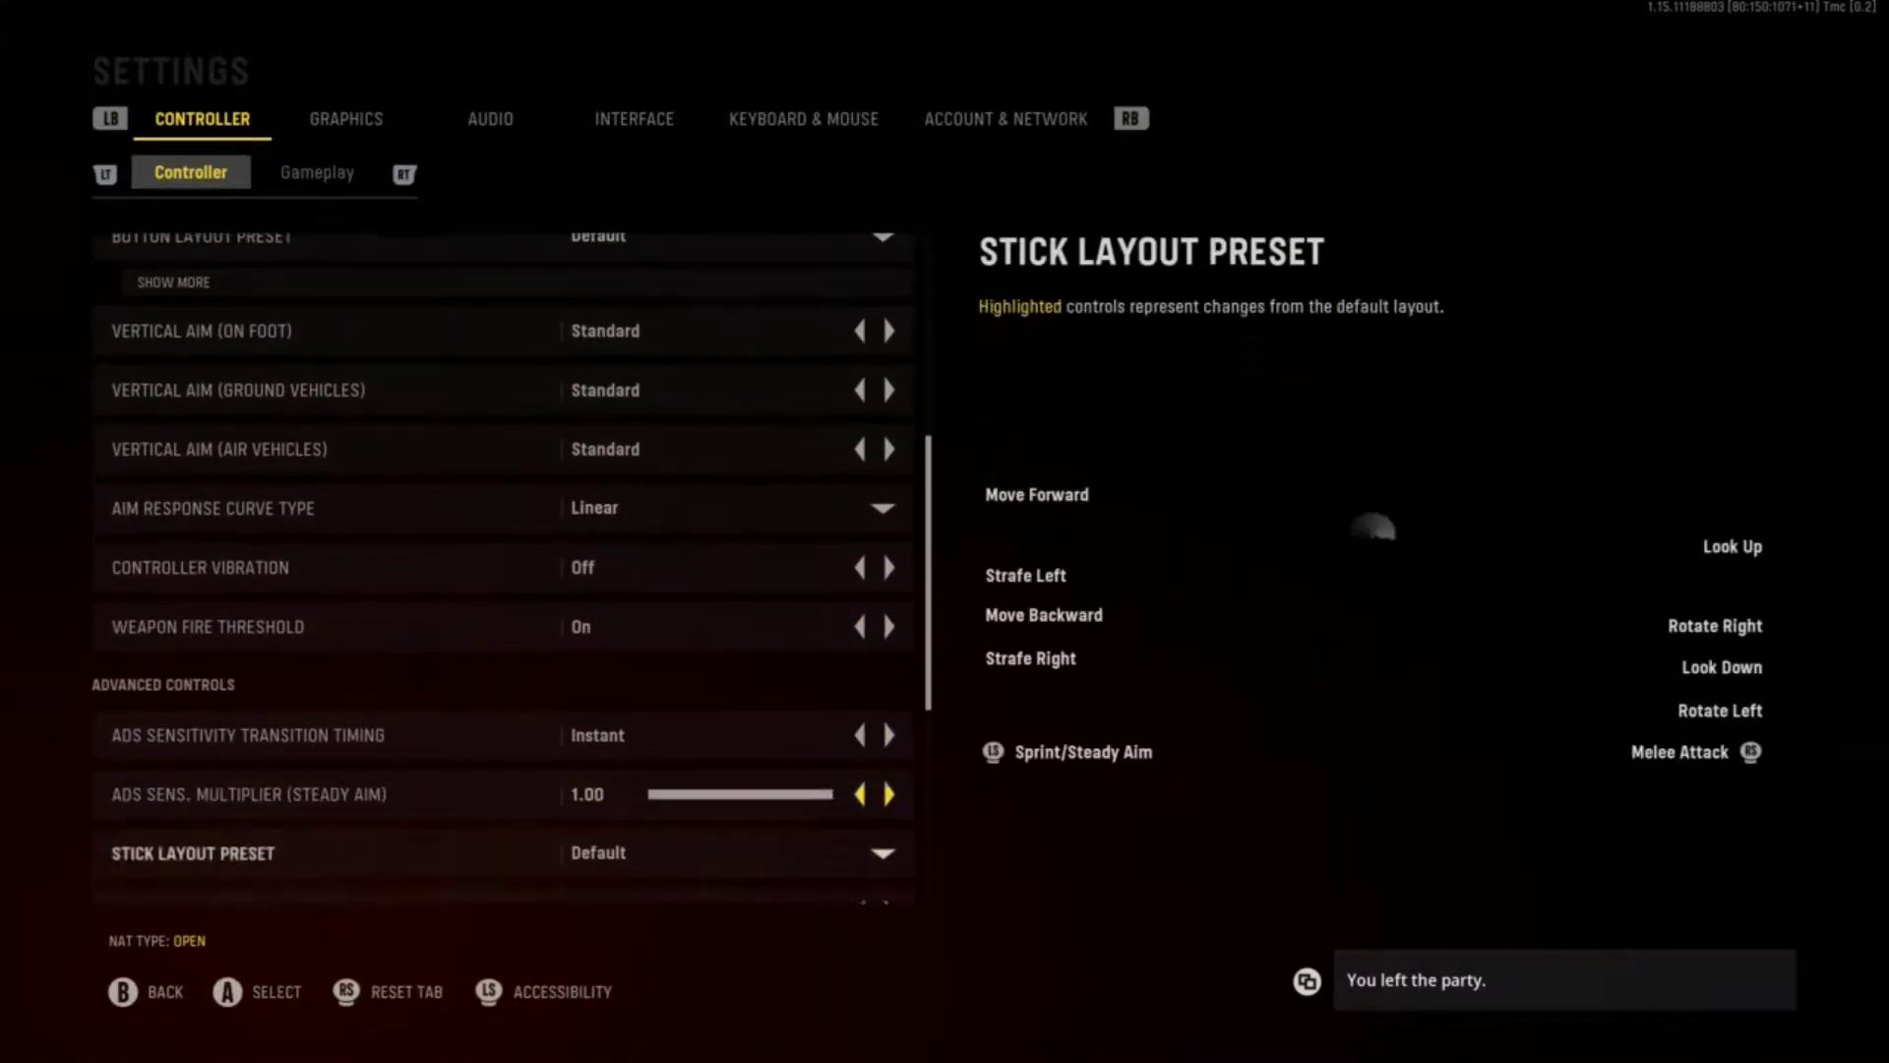
key("Down")
key("Down")
key("Down")
key("Down")
key("Down")
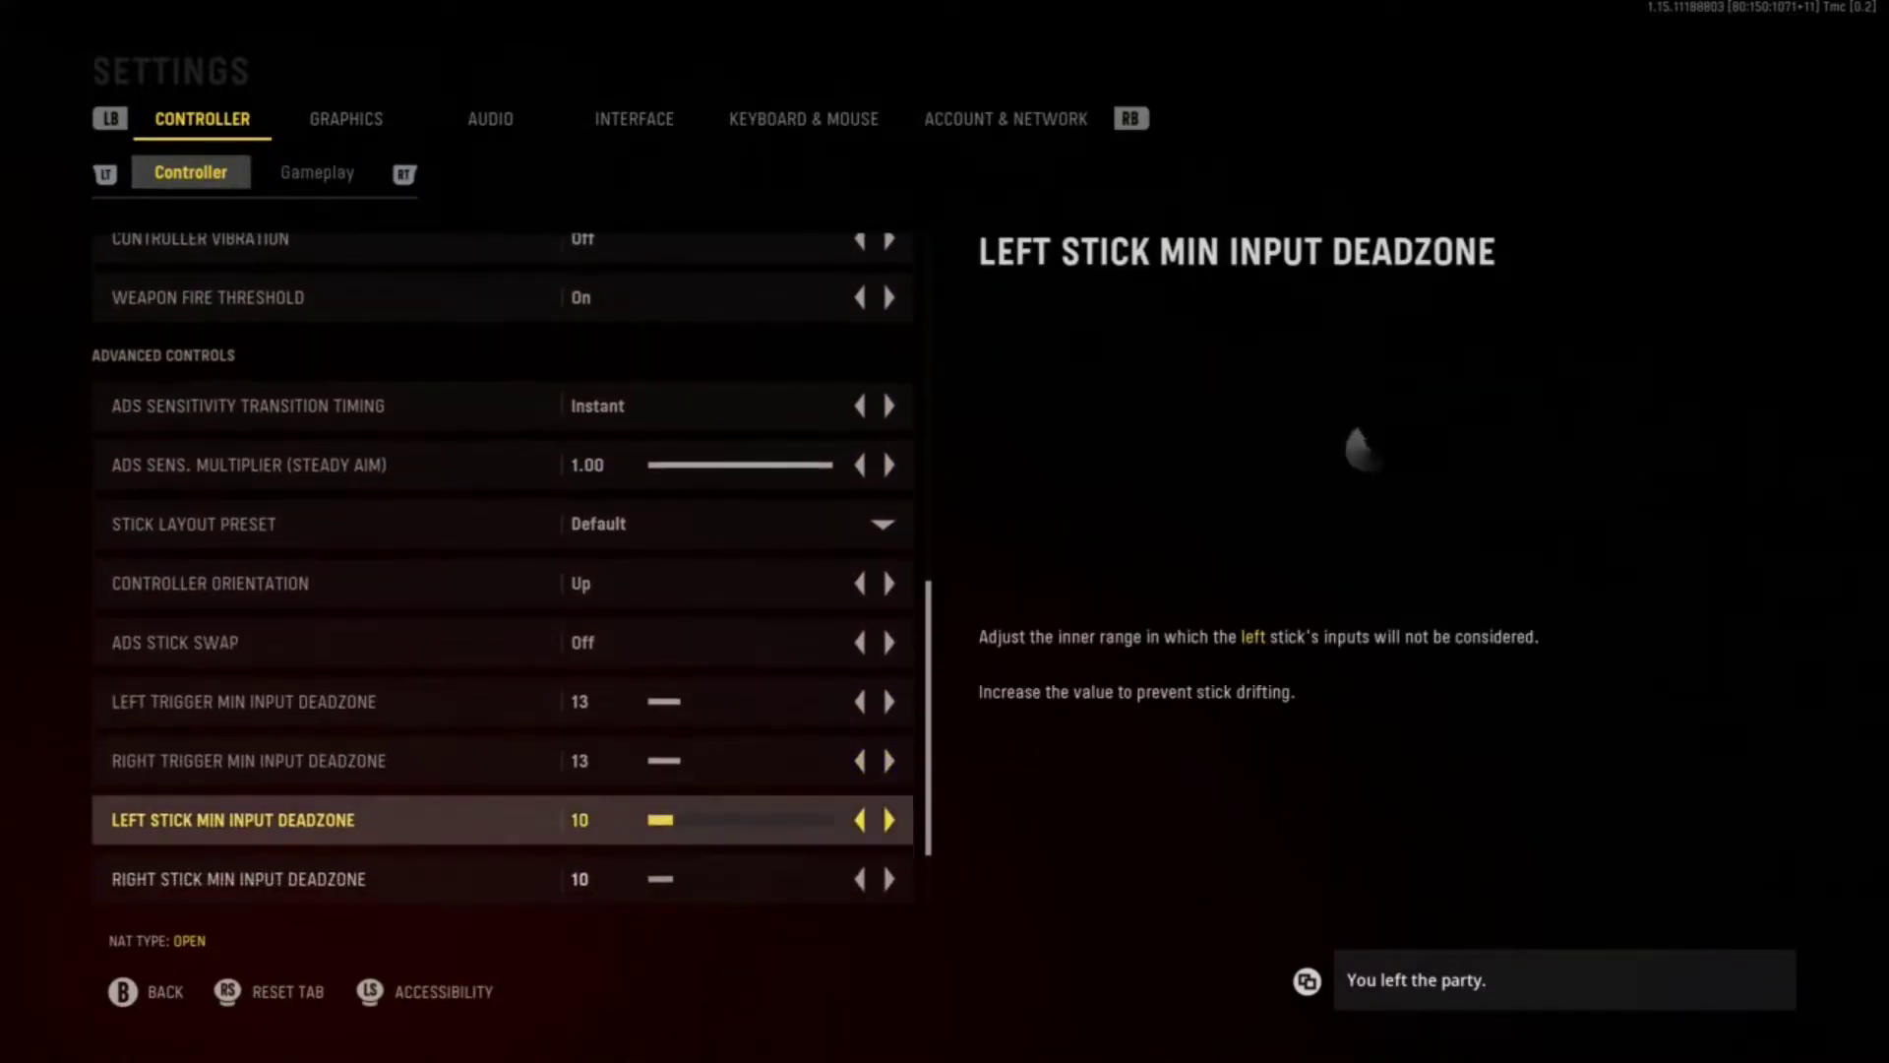
key("Down")
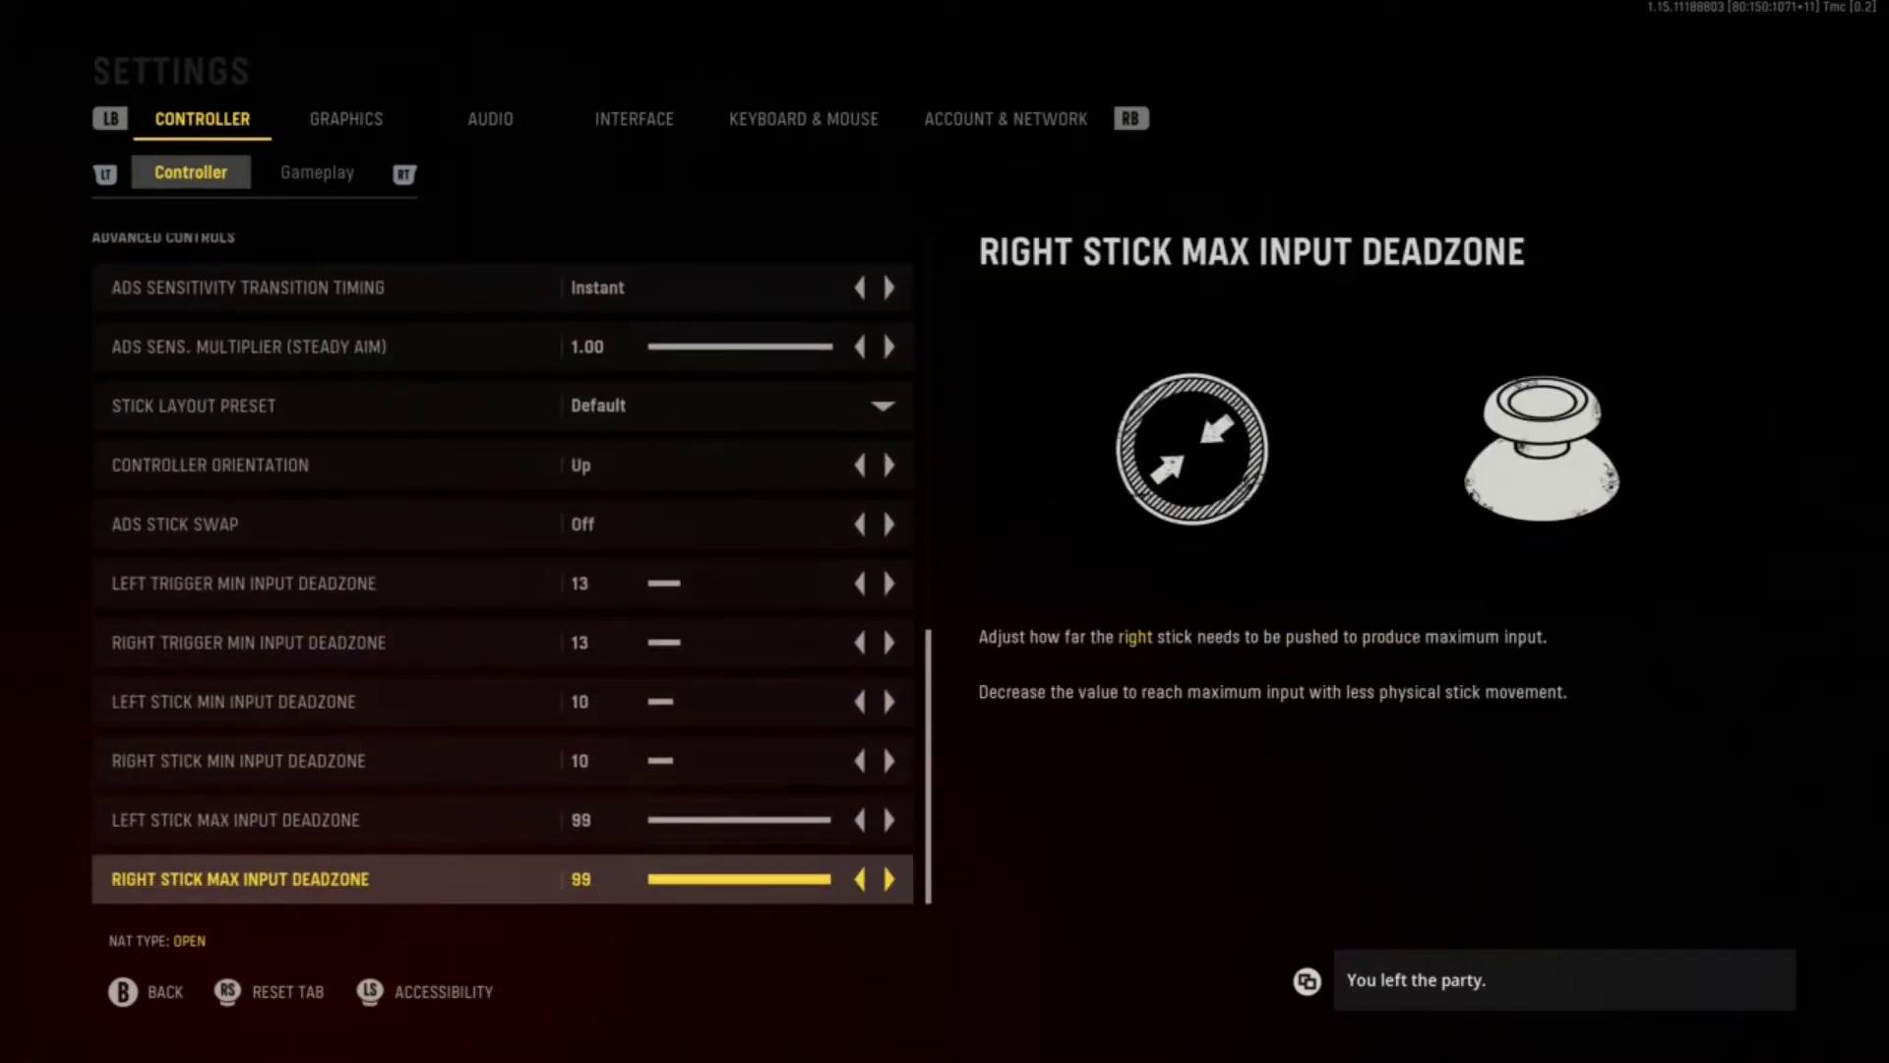
key("Up")
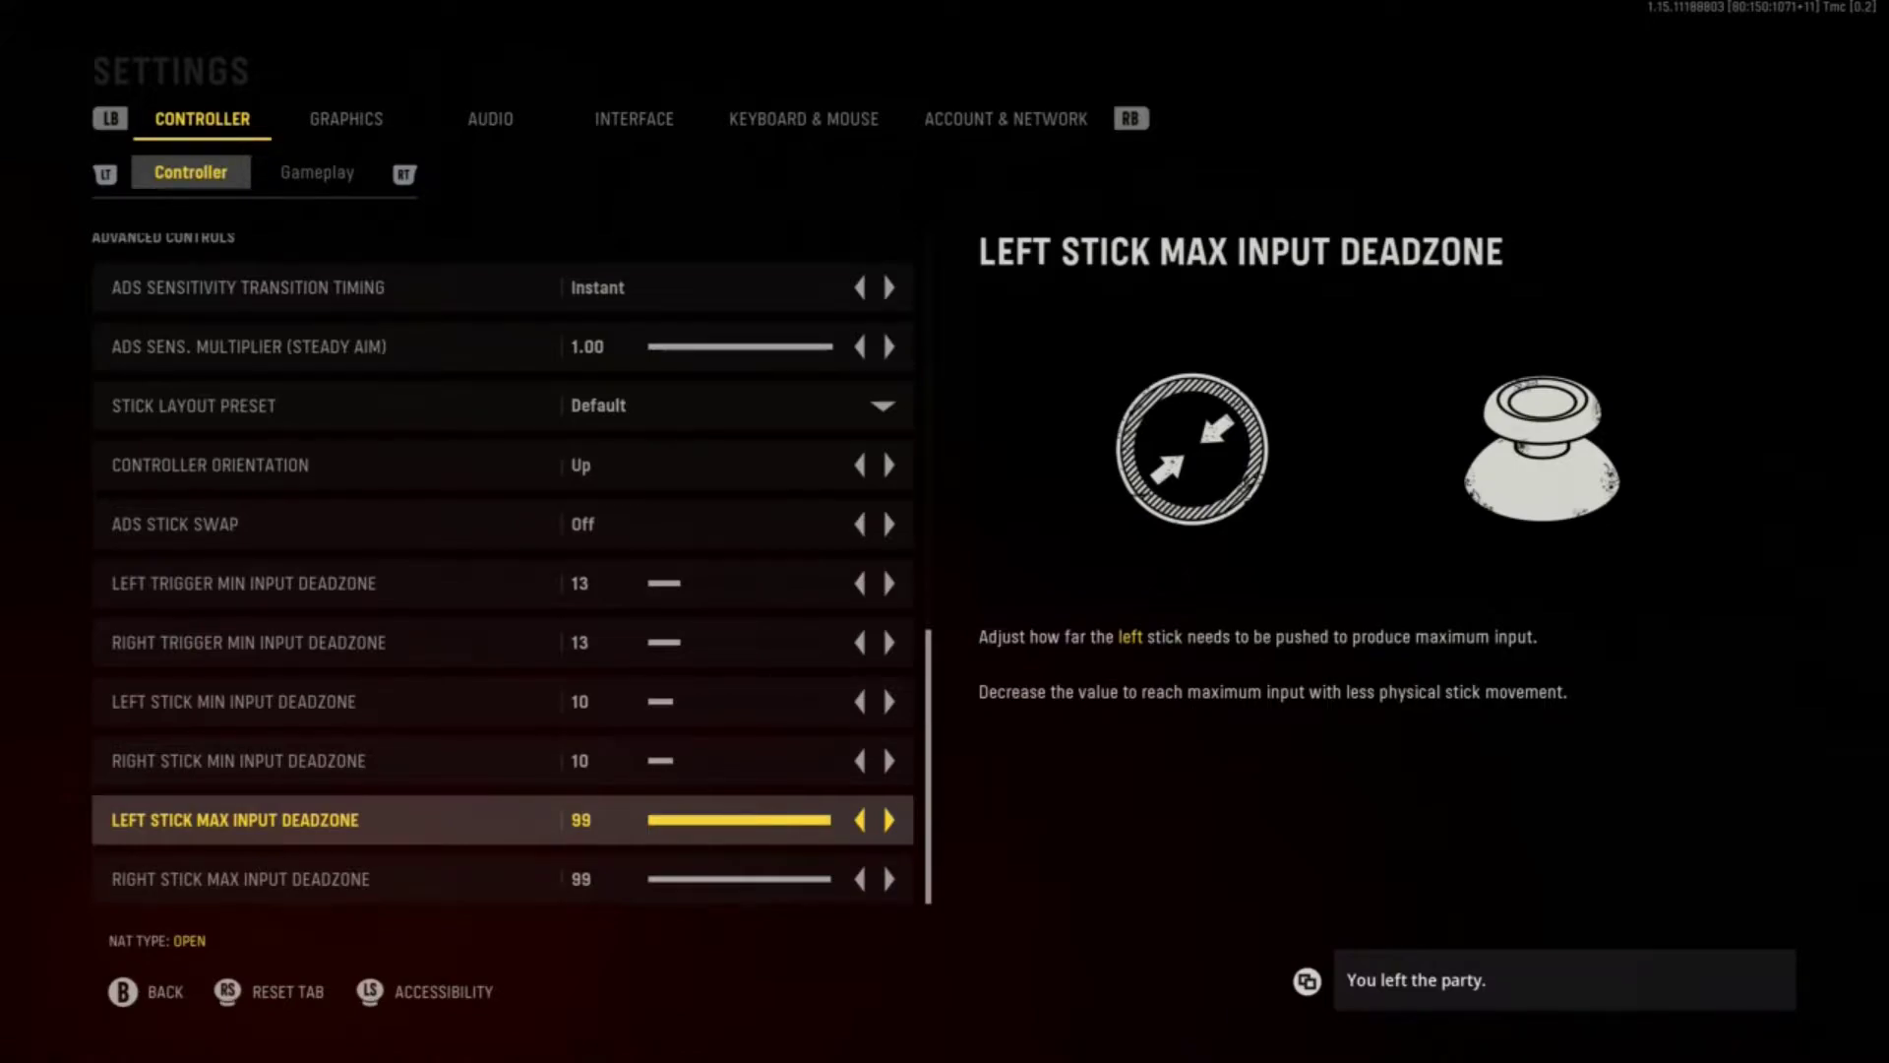
key("e")
key("Down")
Step: Compare Target and ADS Aim Assist, and expand Target Aim Assist Mode showing Precision
key("Up")
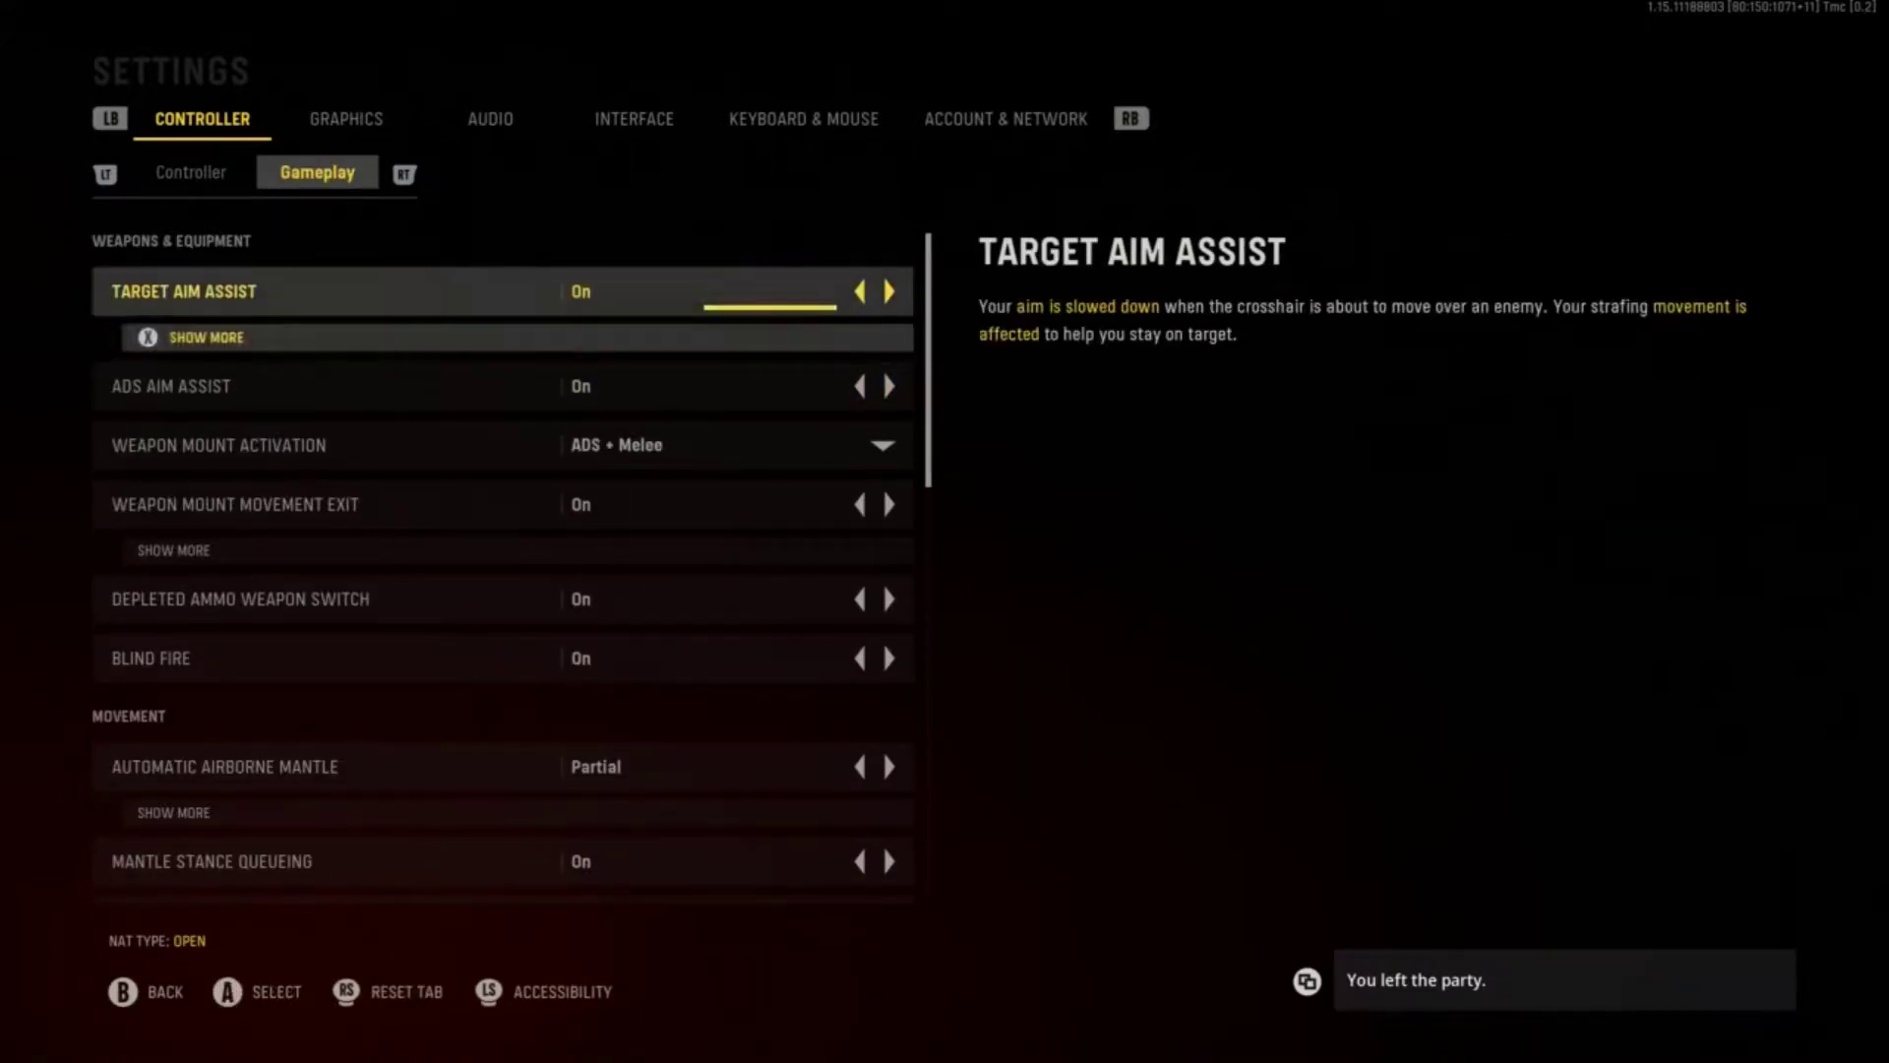
key("Down")
key("Up")
key("Down")
key("Up")
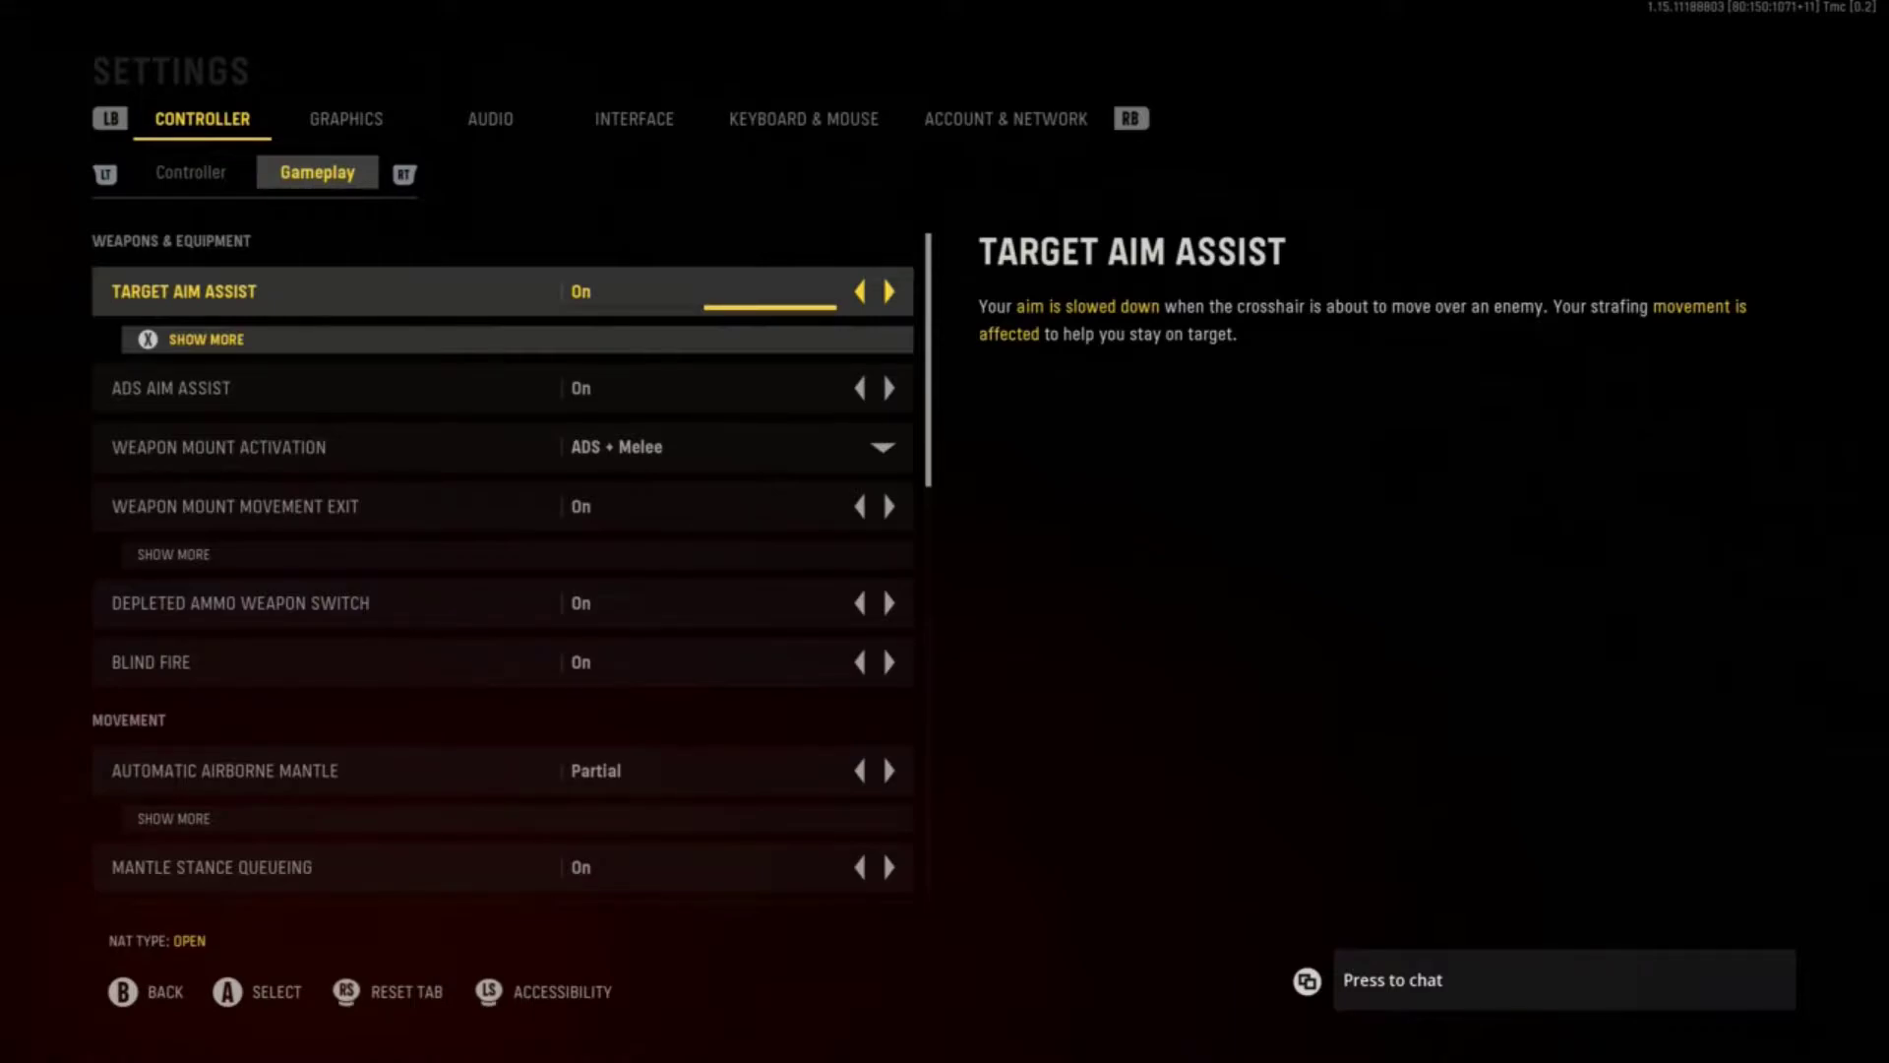
key("x")
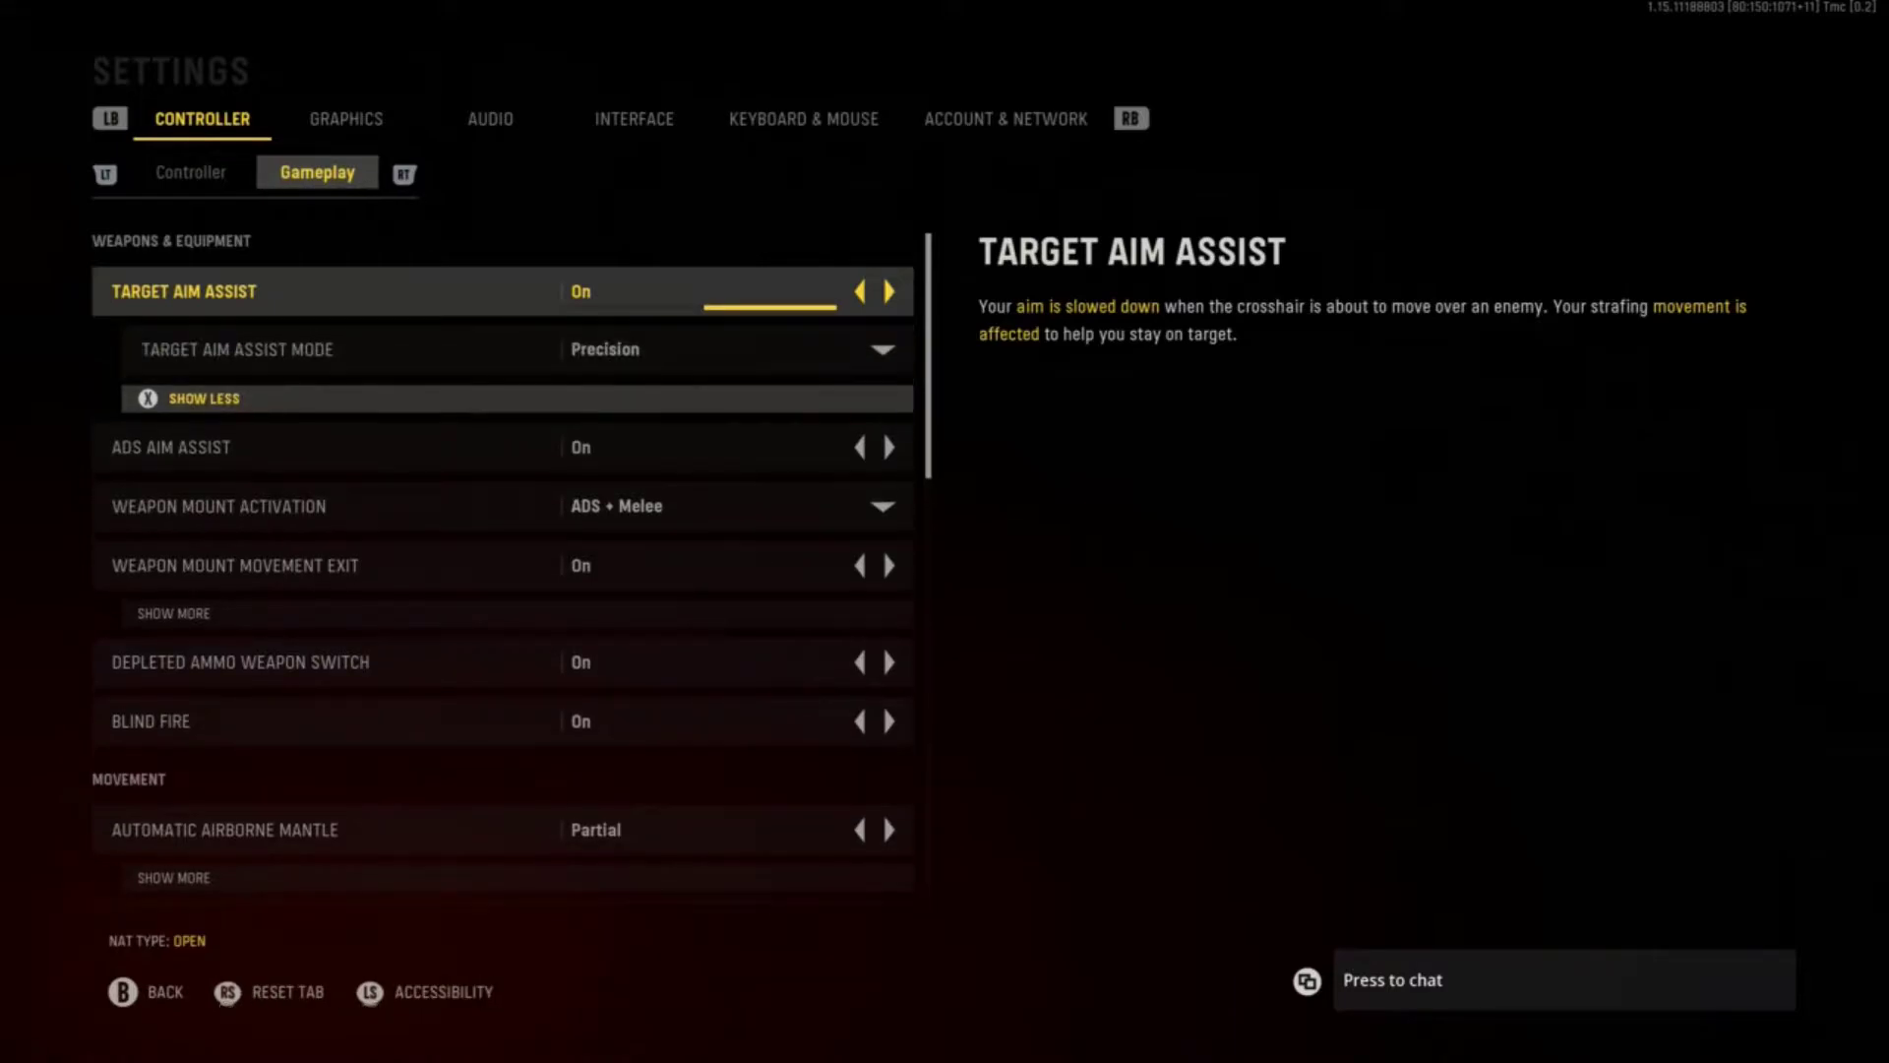
key("Down")
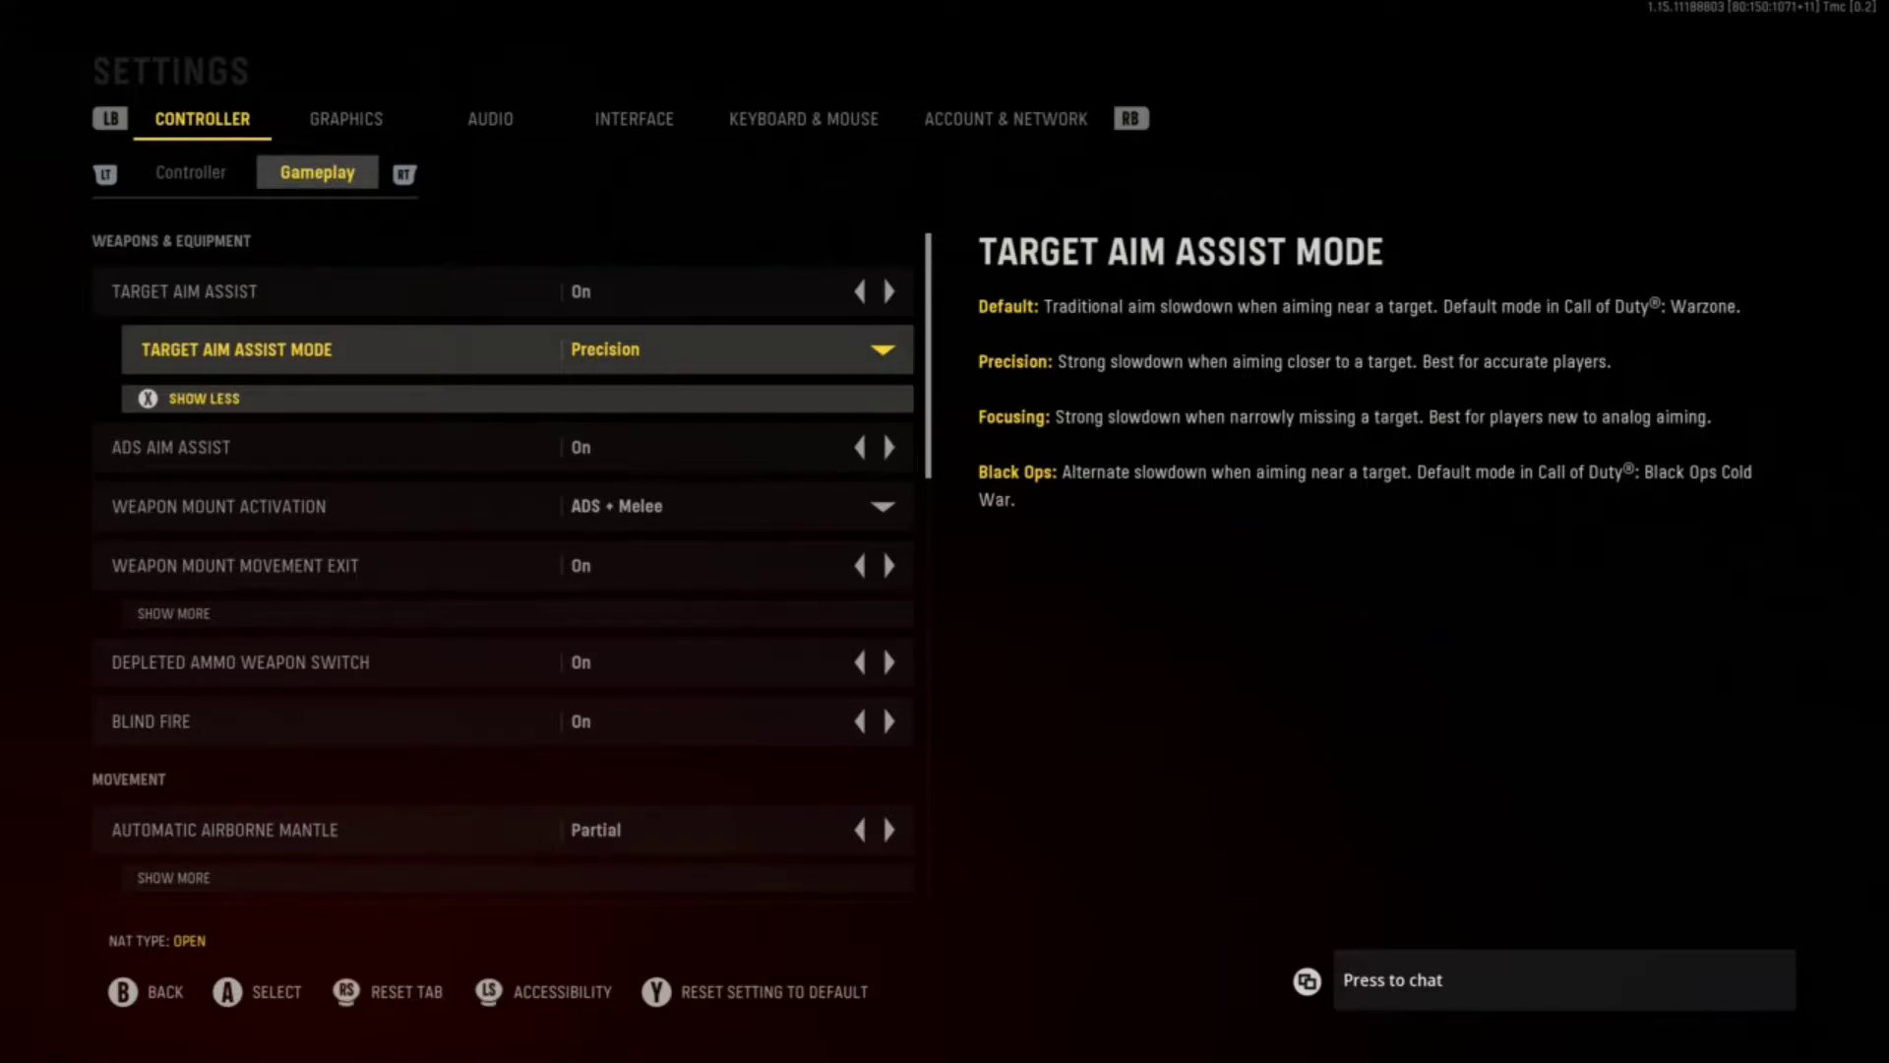
Step: Collapse the extra options and step through Movement to Automatic Sprint at Automatic Tactical Sprint
left_click(295, 447)
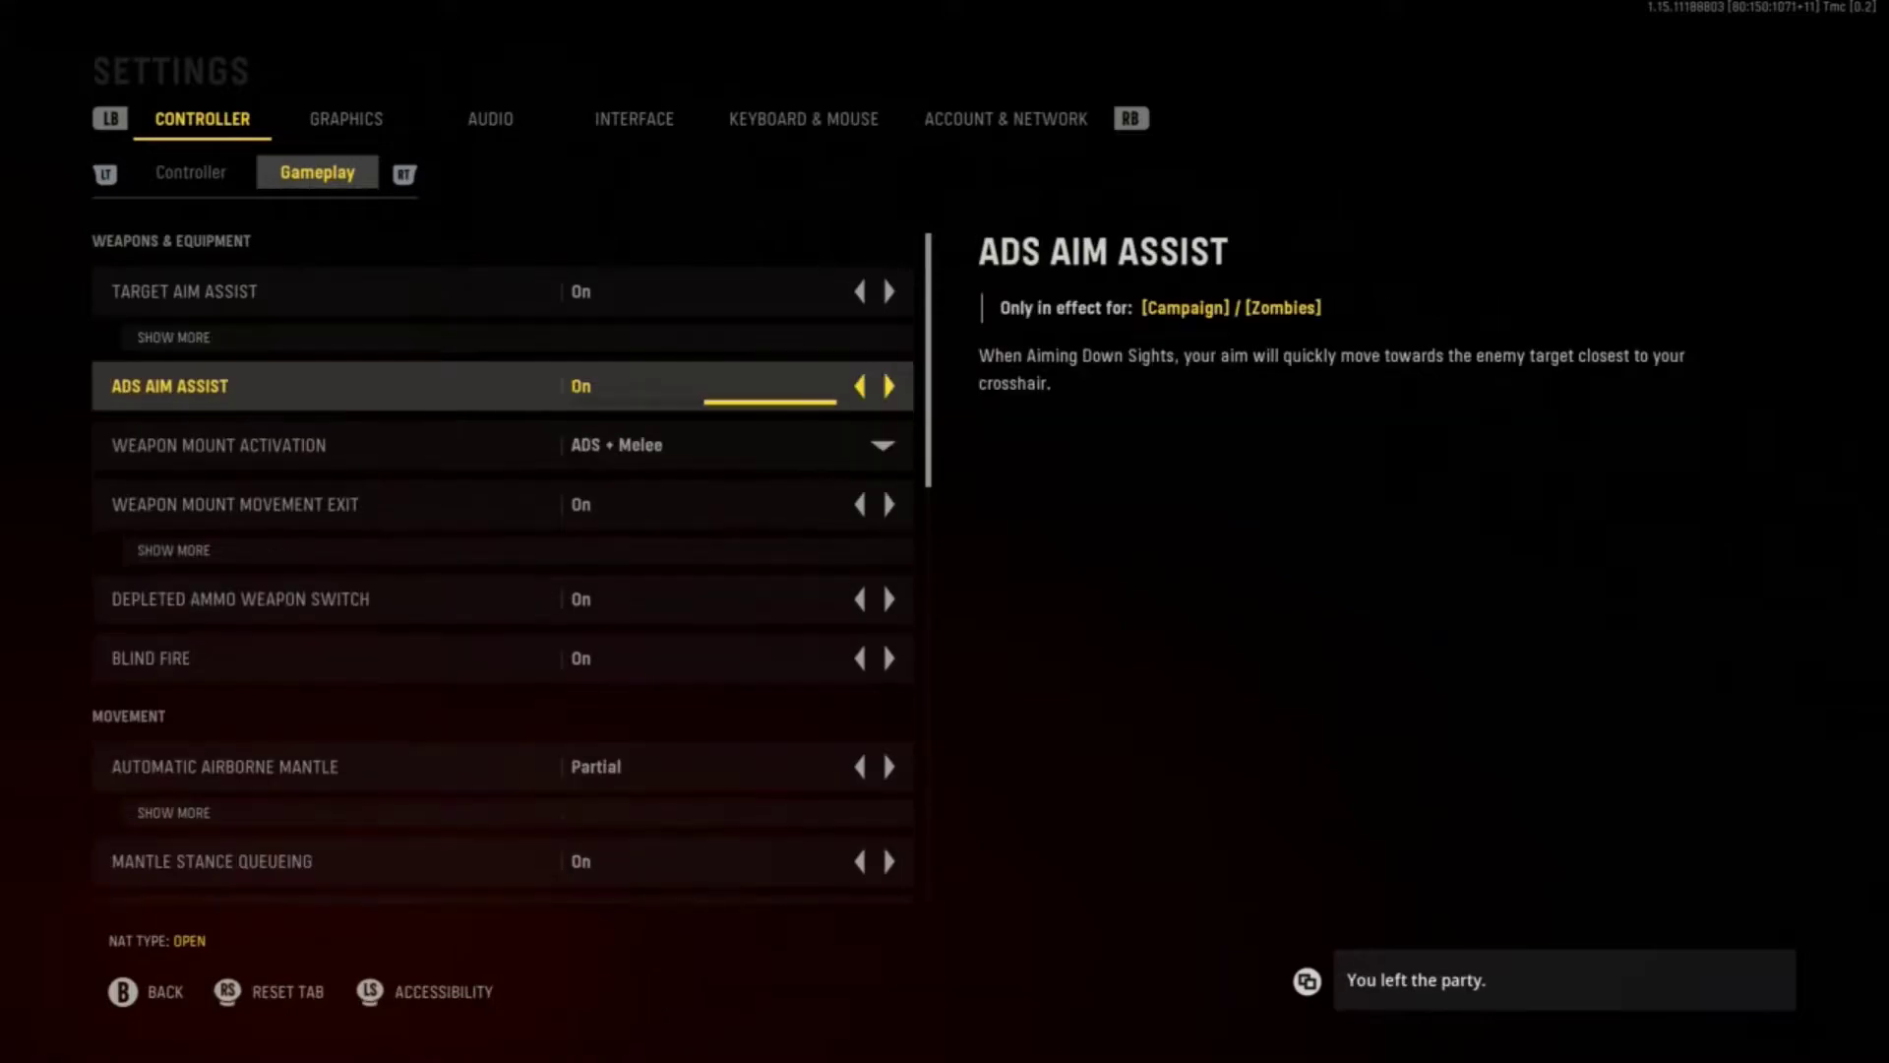
key("Down")
key("Down")
key("Down")
key("Down")
key("Down")
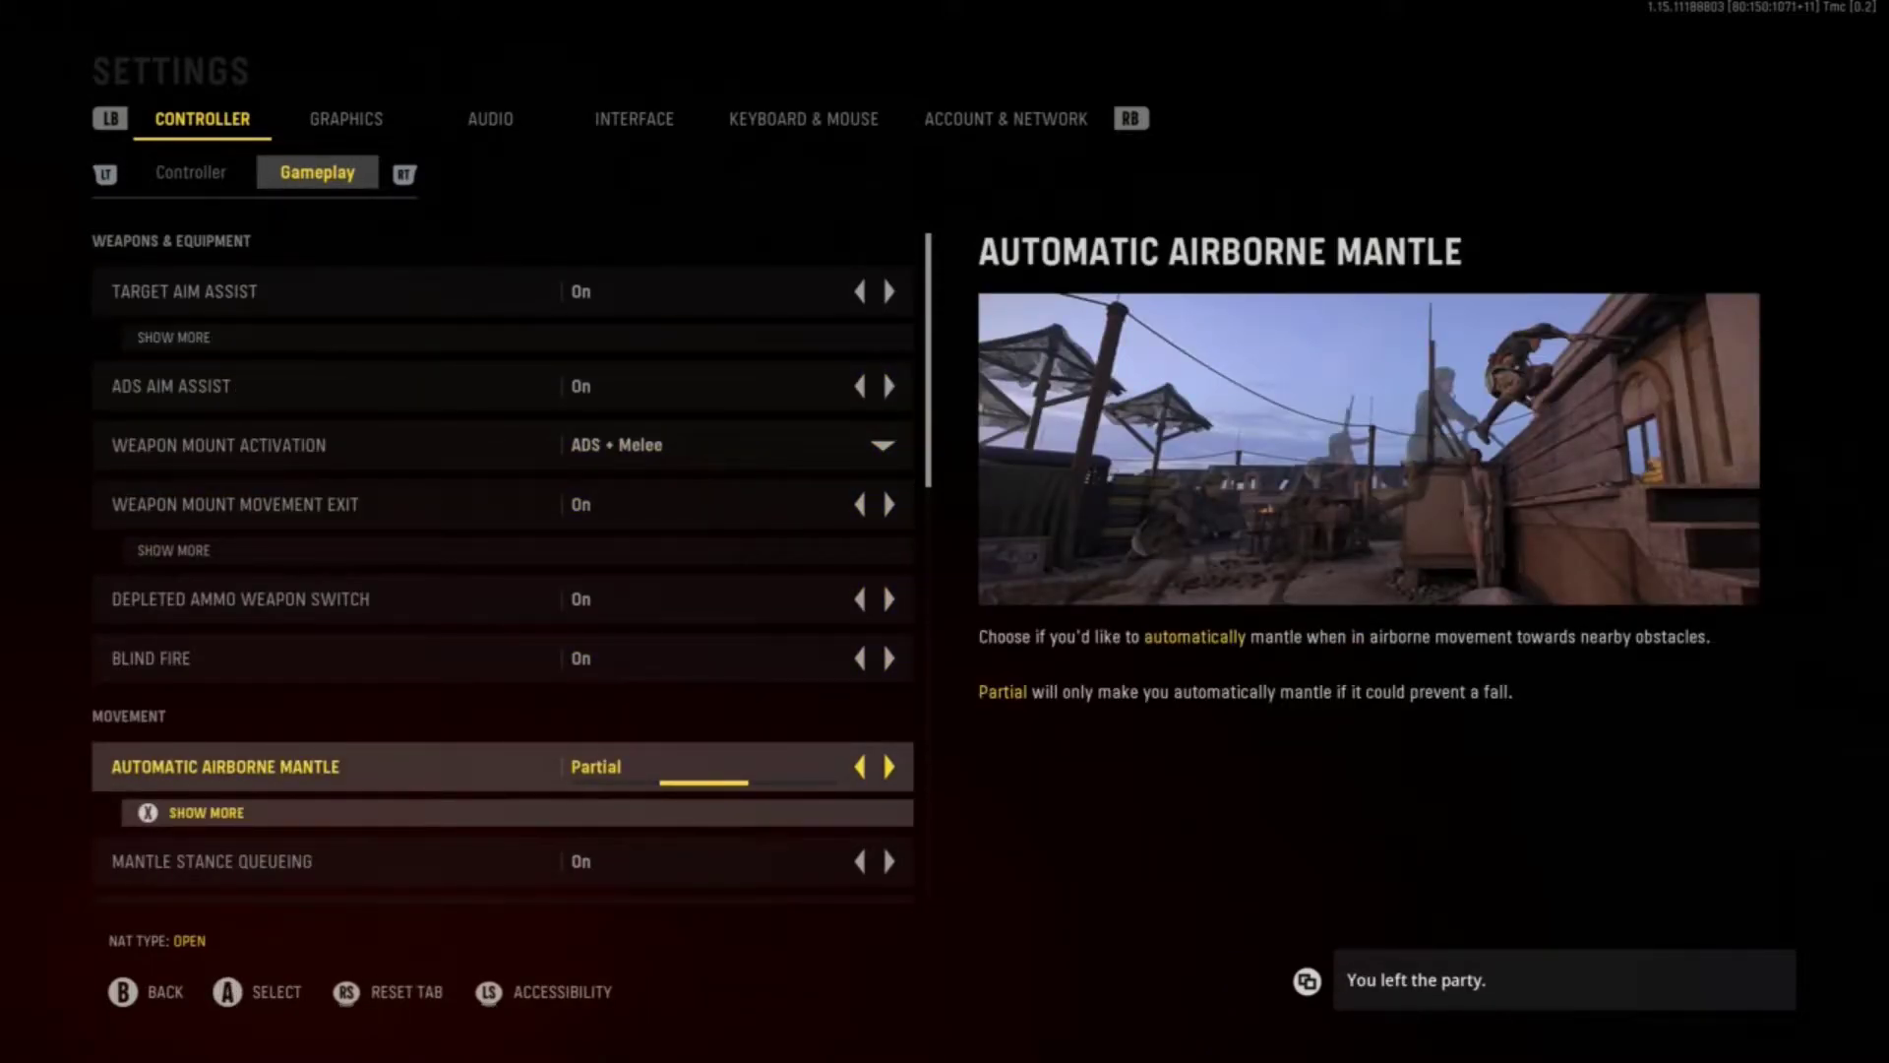
key("Down")
key("Down")
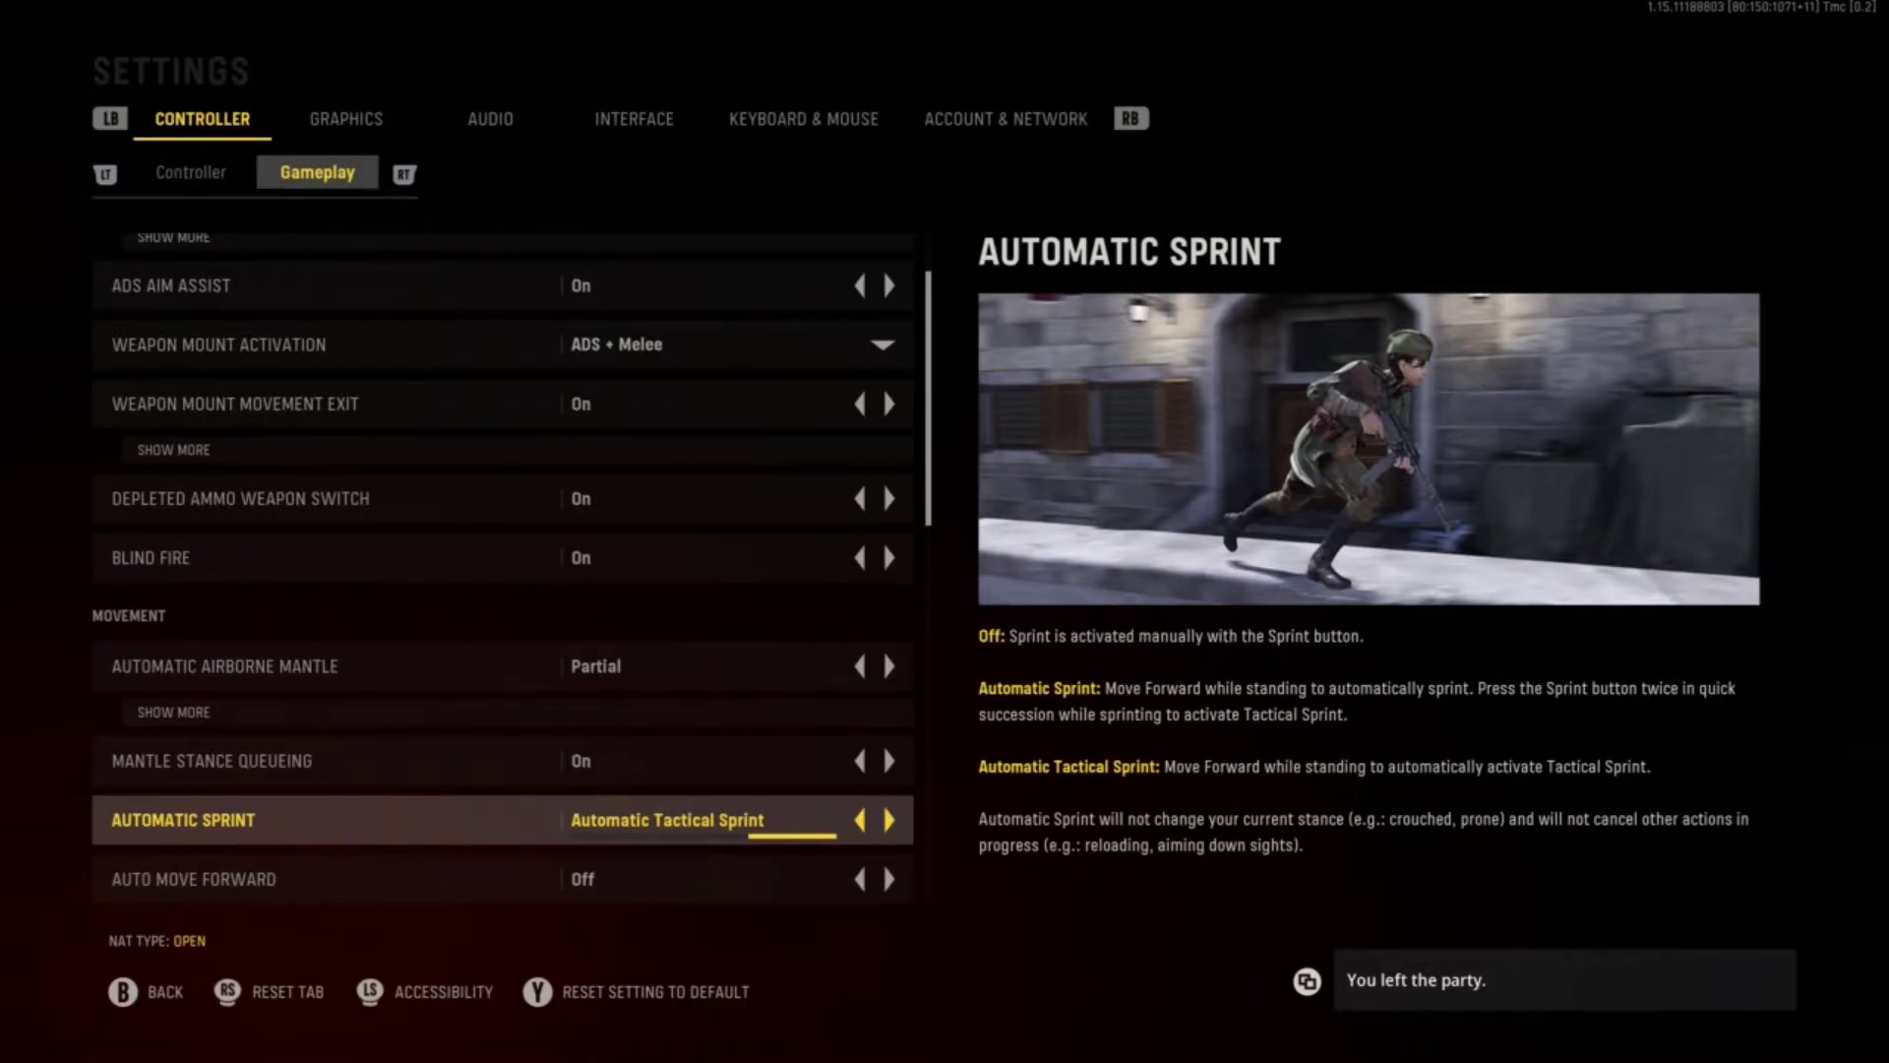
Step: Review the Slide, Sprint/Tactical Sprint, Aim Down Sight, Steady Aim and Automatic Weapon Fire behaviours
key("Down")
key("Down")
key("Down")
key("Down")
key("Down")
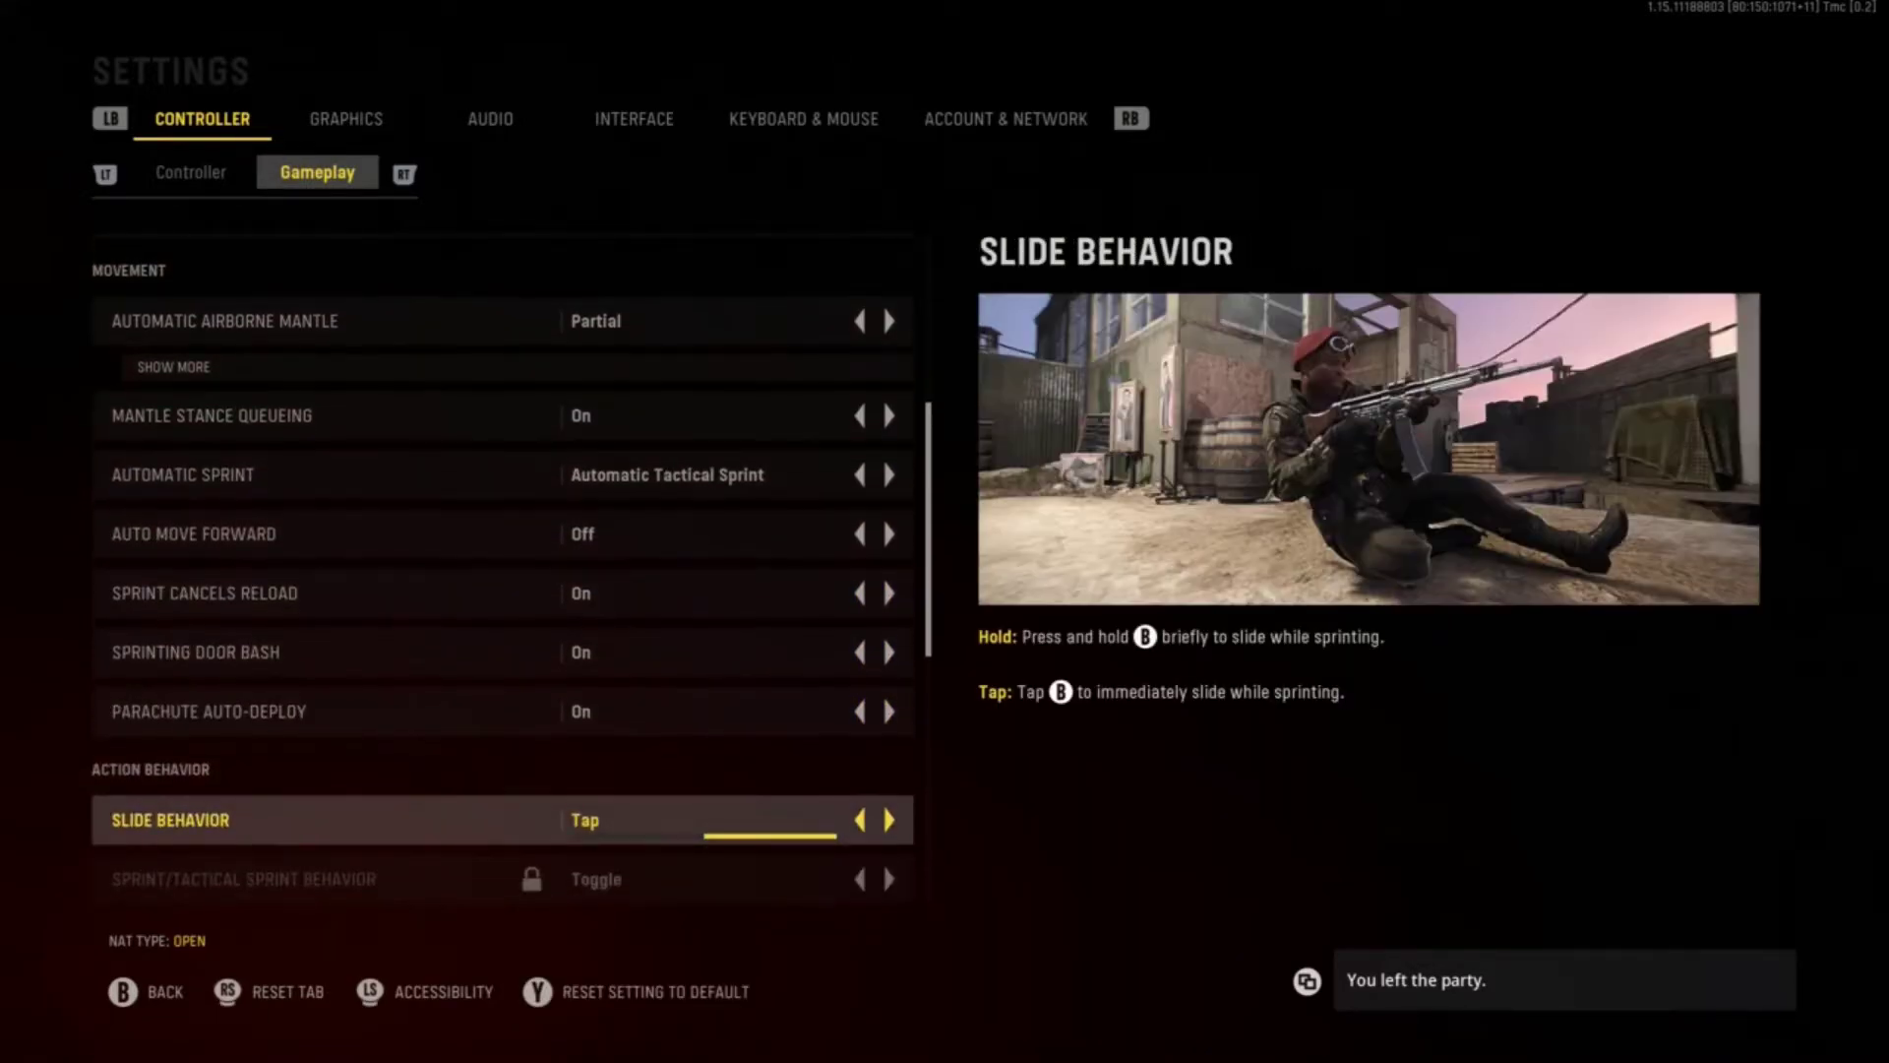
key("Down")
key("Down")
key("Up")
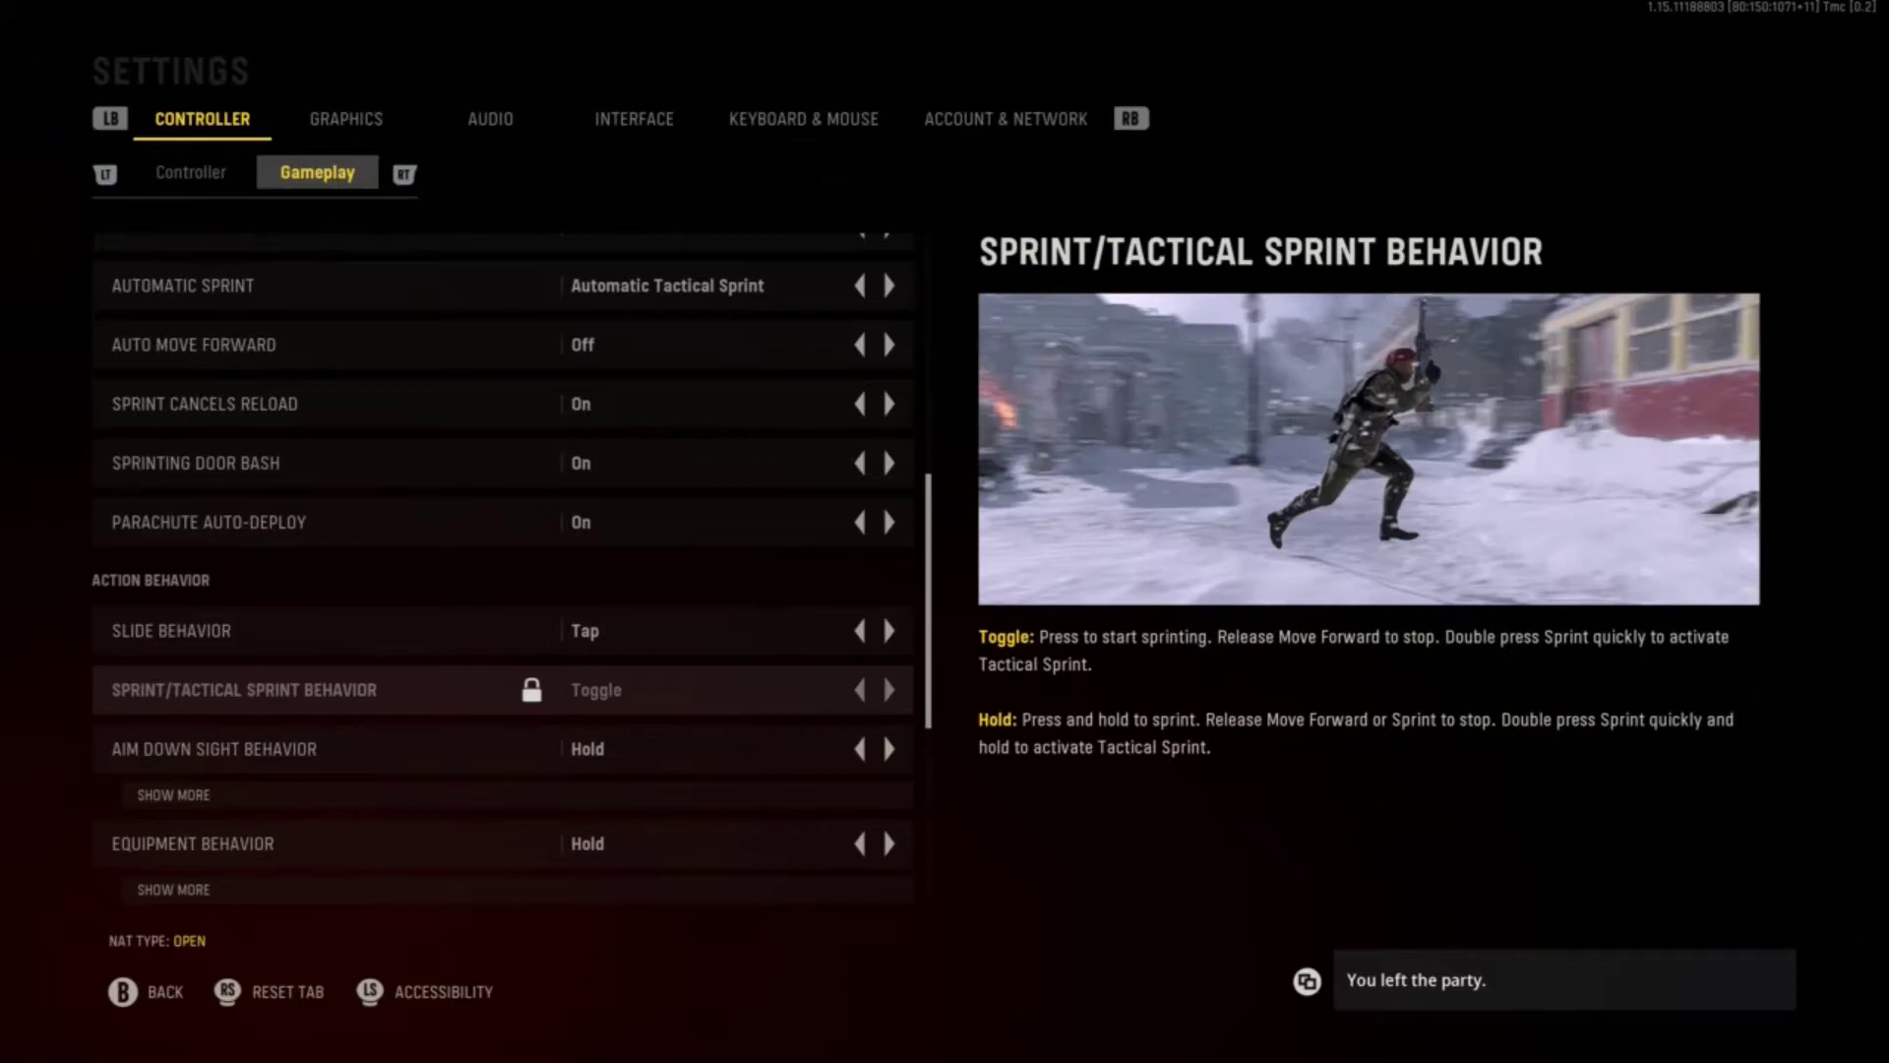
key("Up")
key("Down")
key("Down")
key("Down")
key("Down")
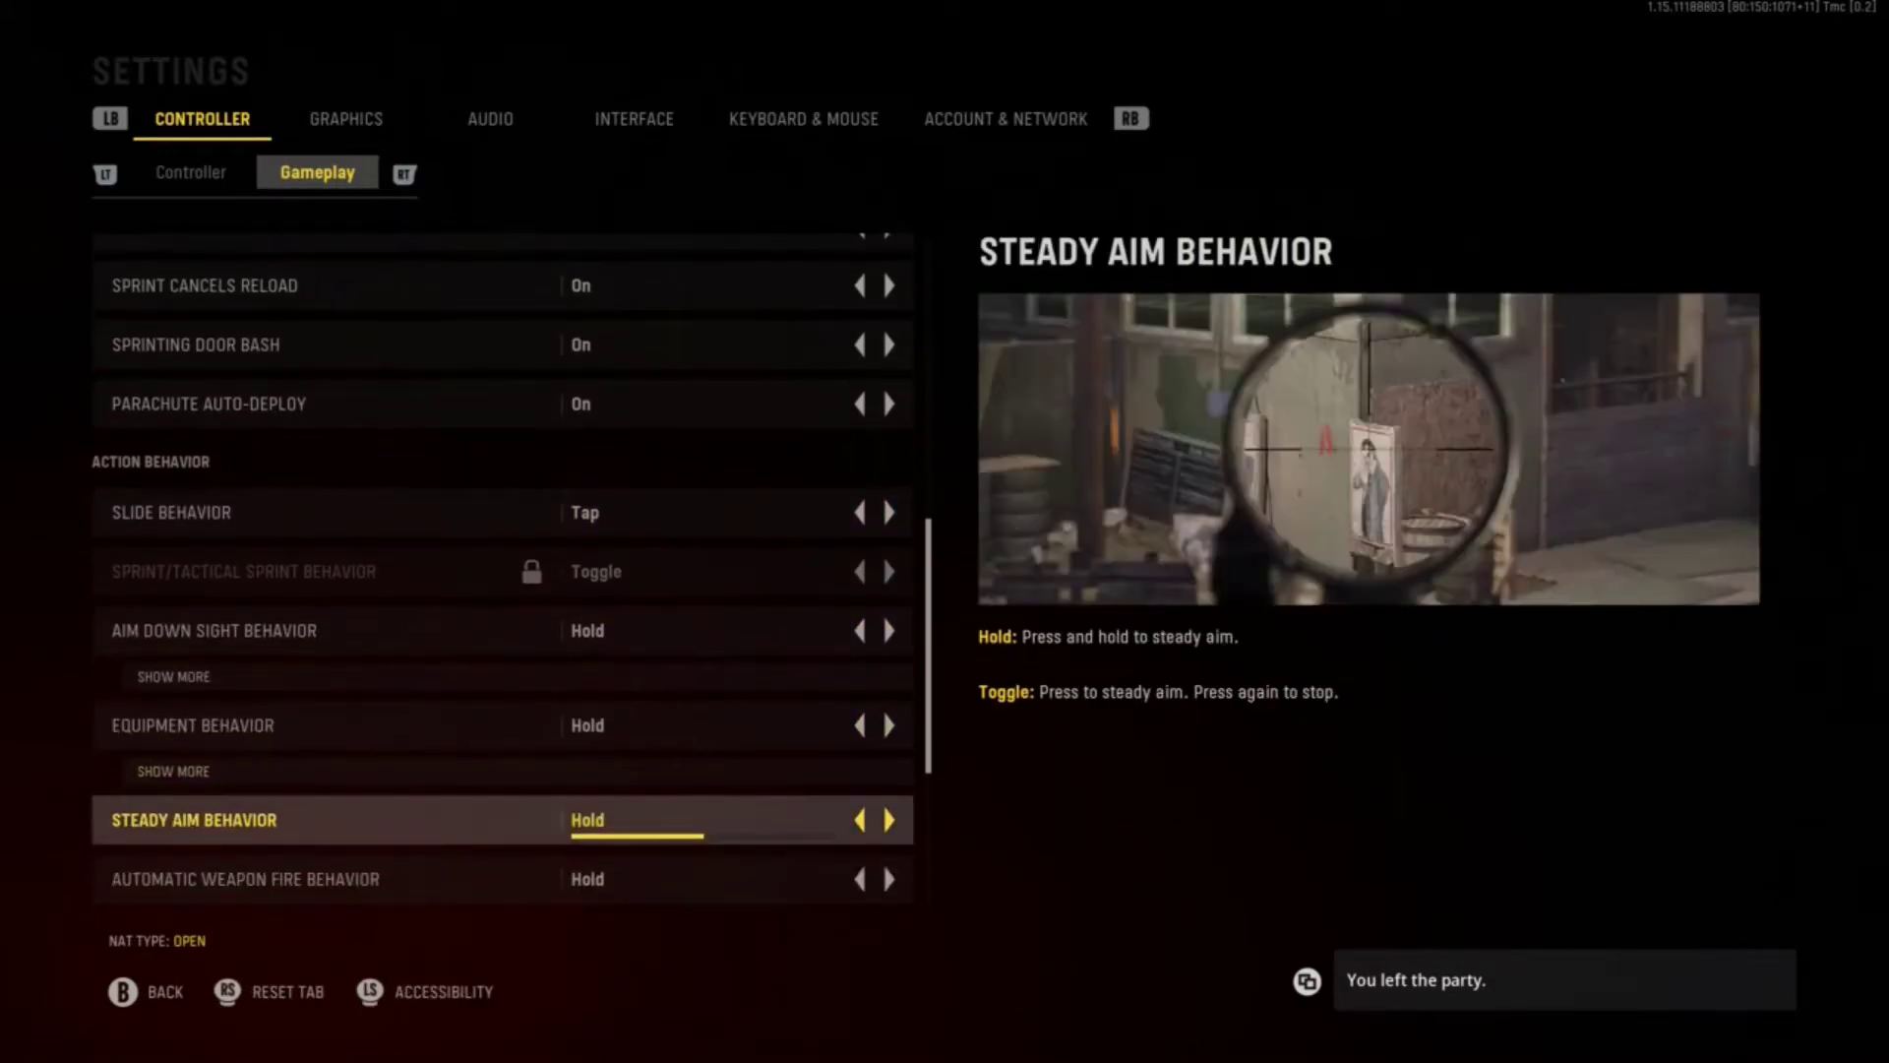
key("Down")
key("Up")
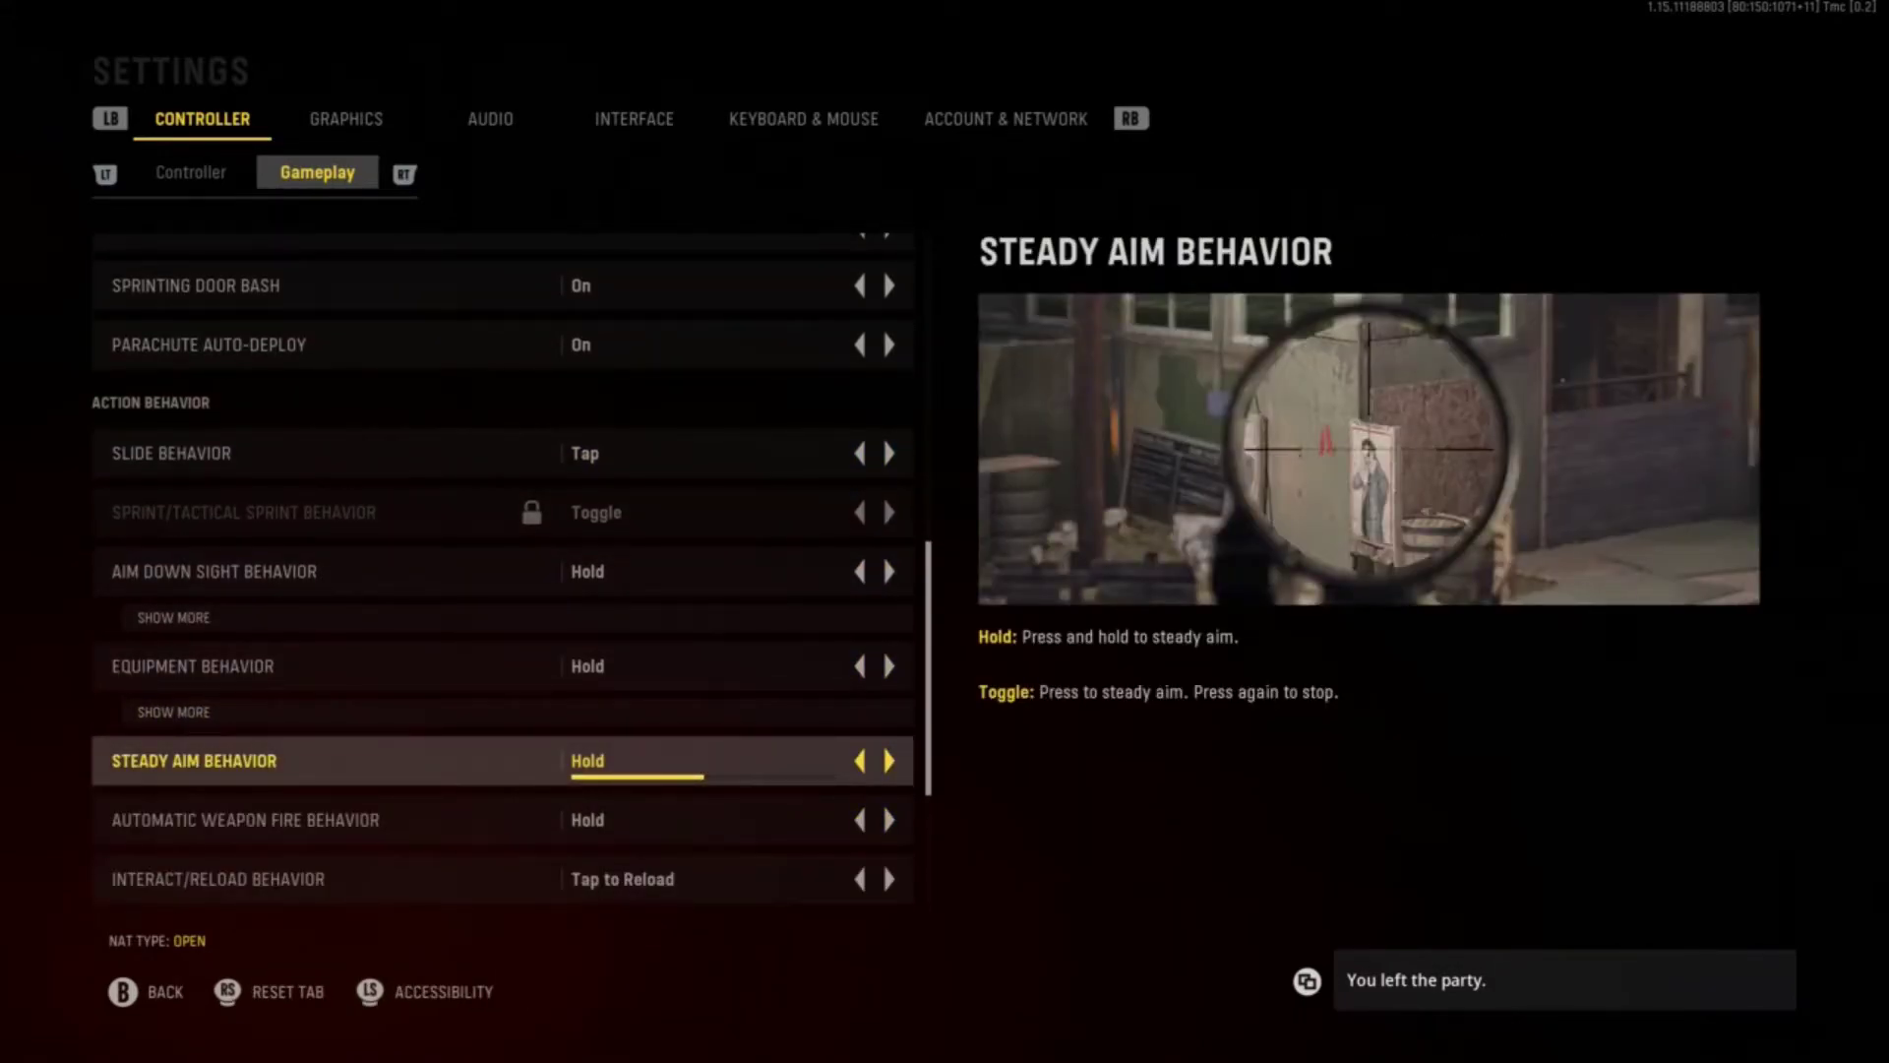
Step: Review vehicle camera recentering, aim-based steering and Tank Aiming Behavior, then open the Graphics tab
key("Down")
key("Down")
key("Down")
key("Down")
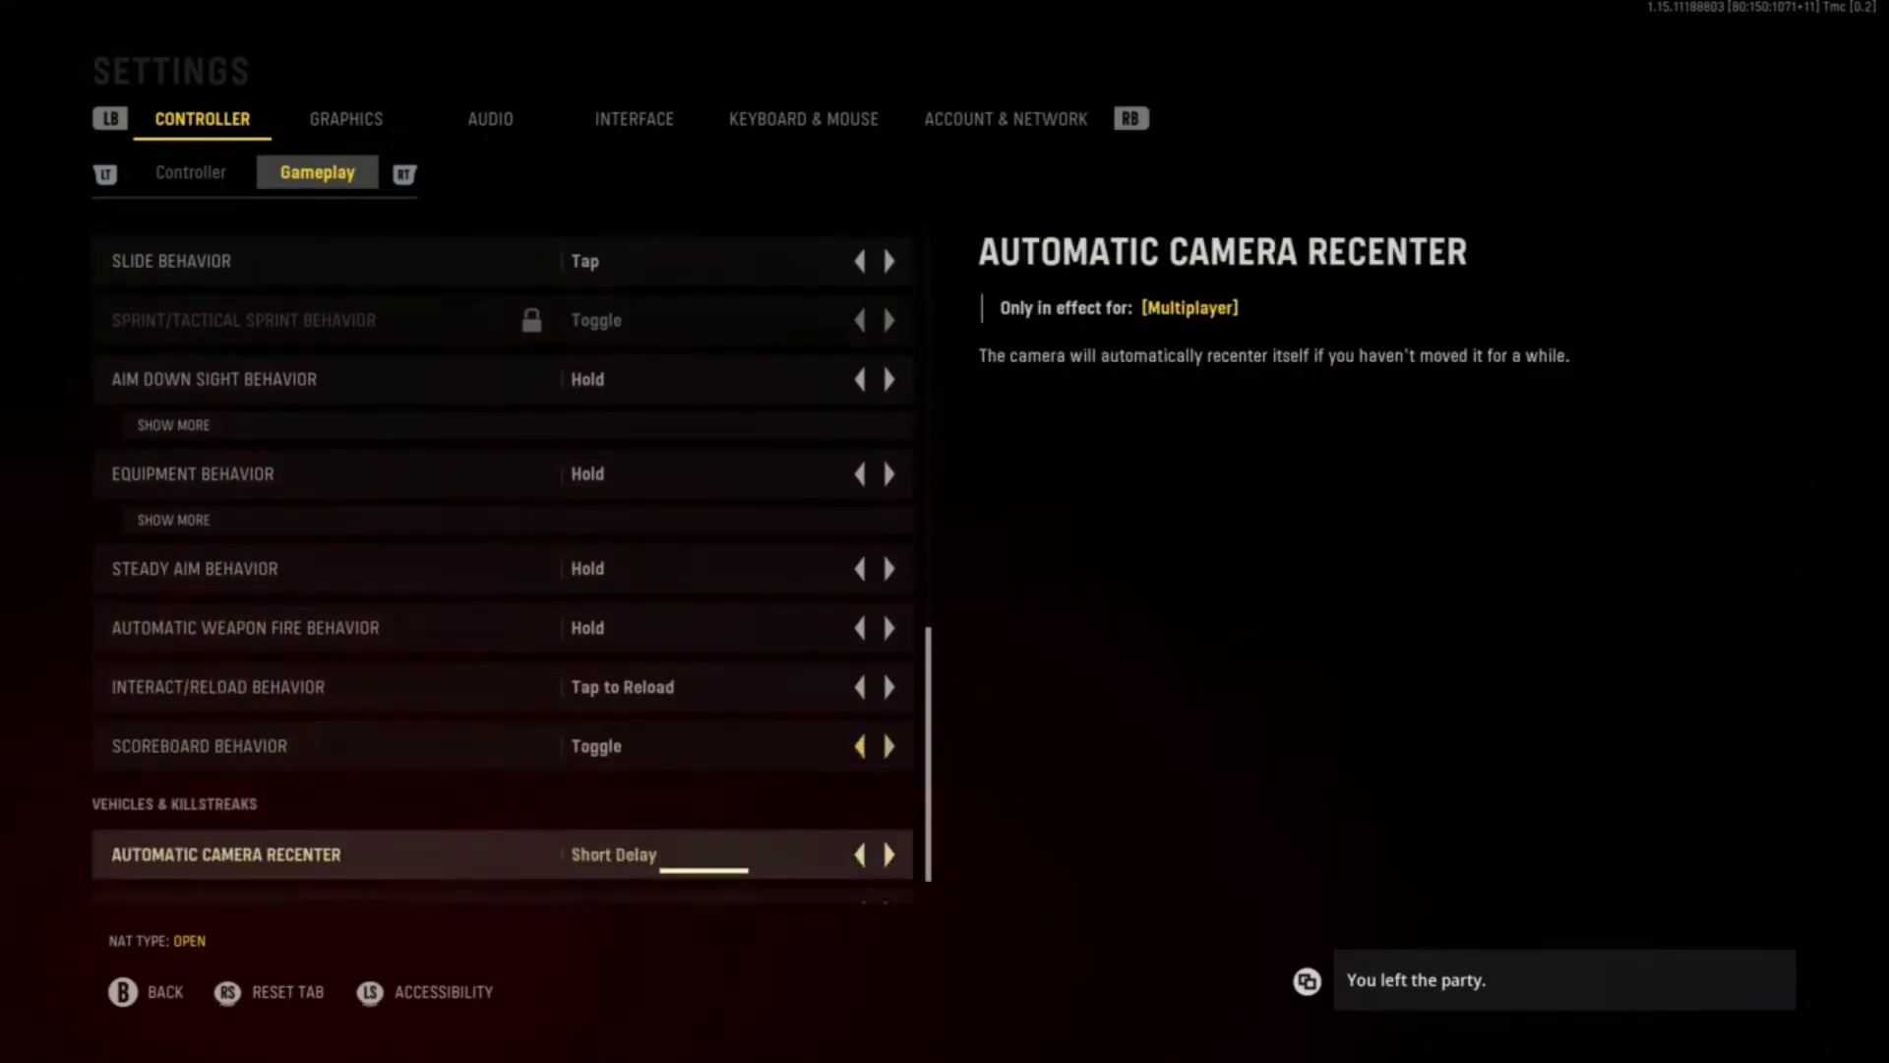
key("Up")
key("Up")
key("Down")
key("Down")
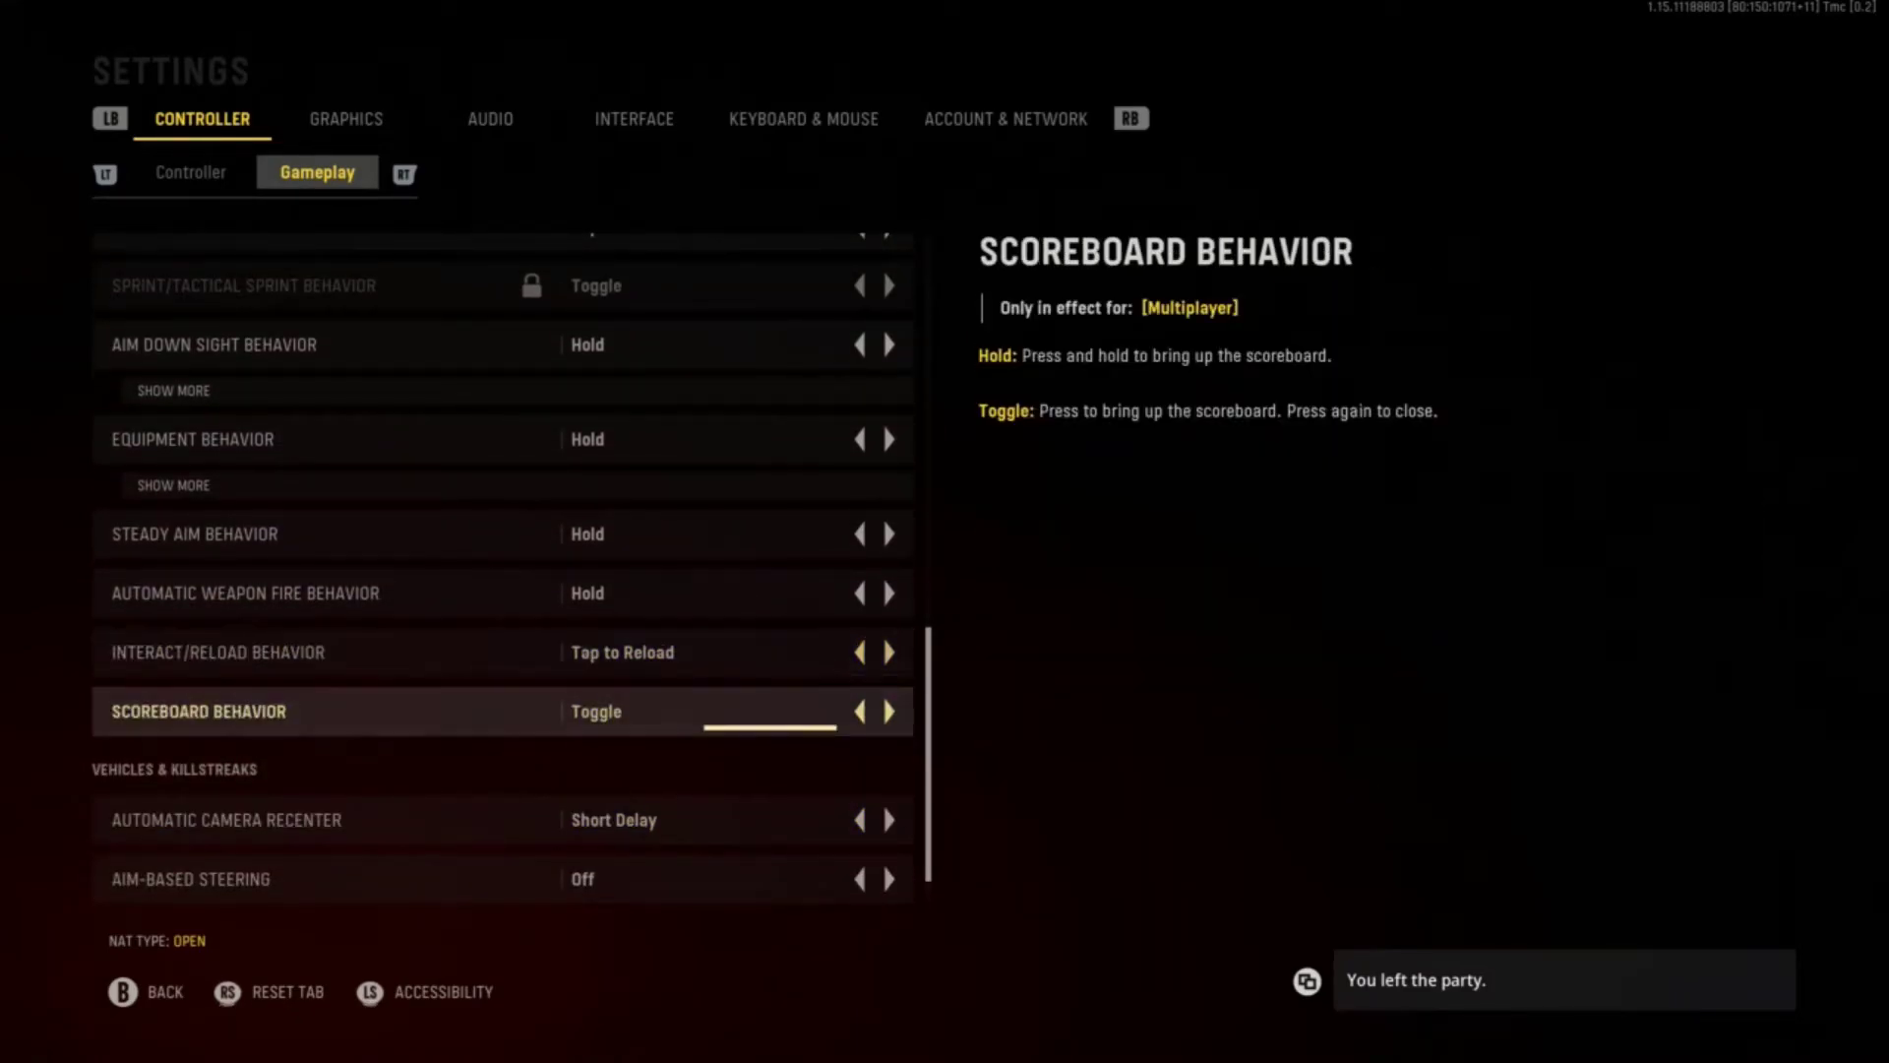
key("Down")
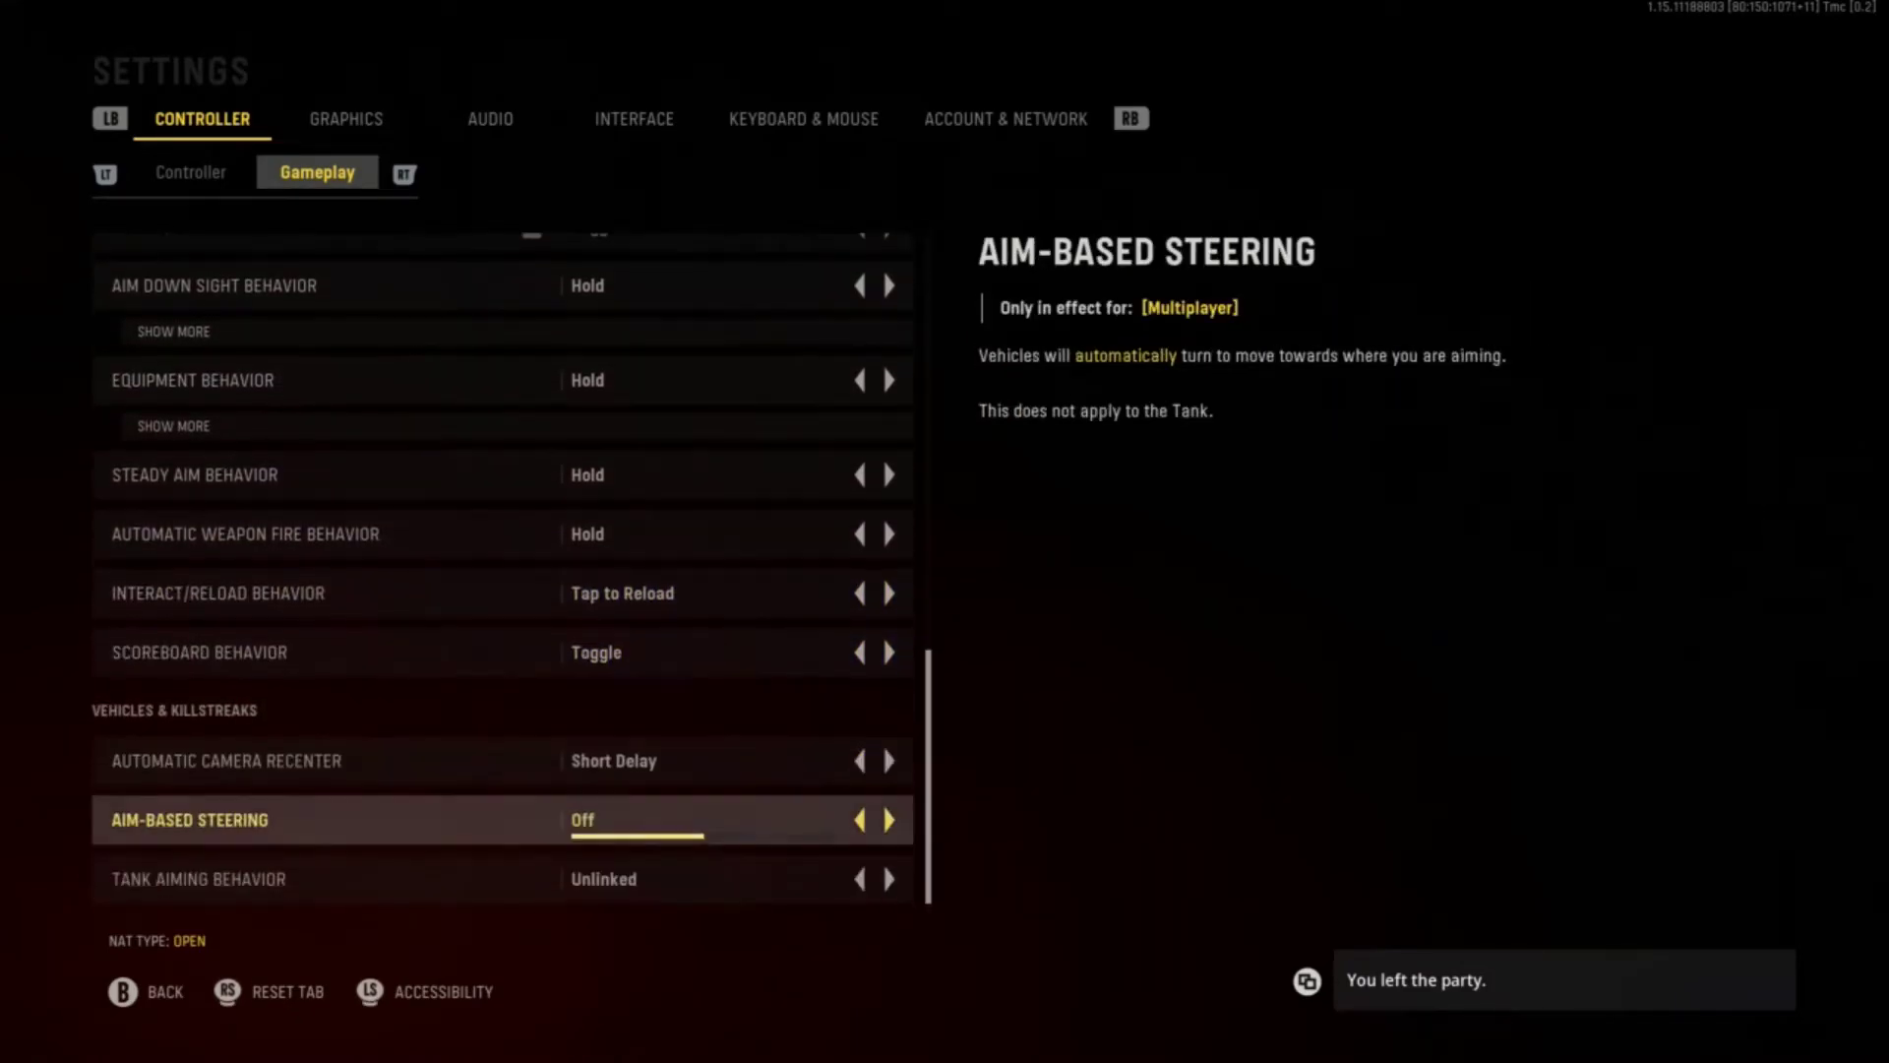
key("Down")
key("e")
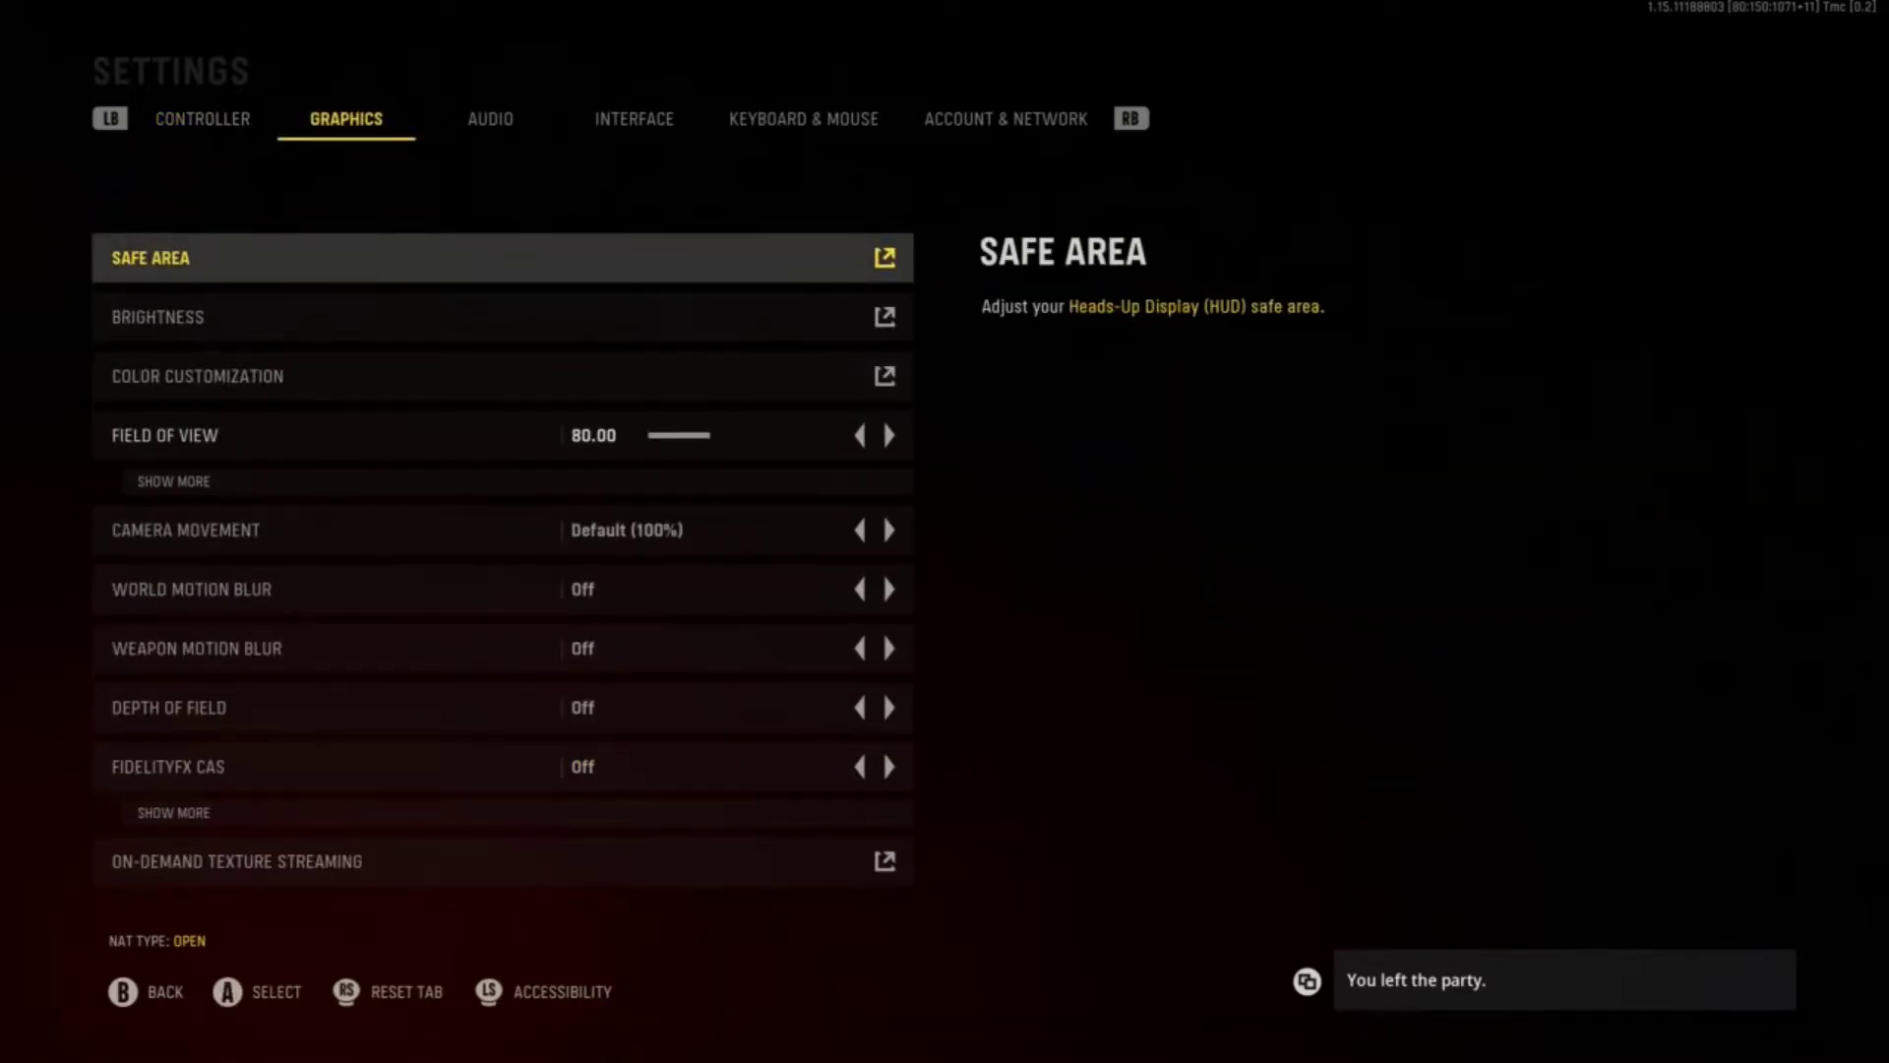
key("Down")
key("Down")
key("Down")
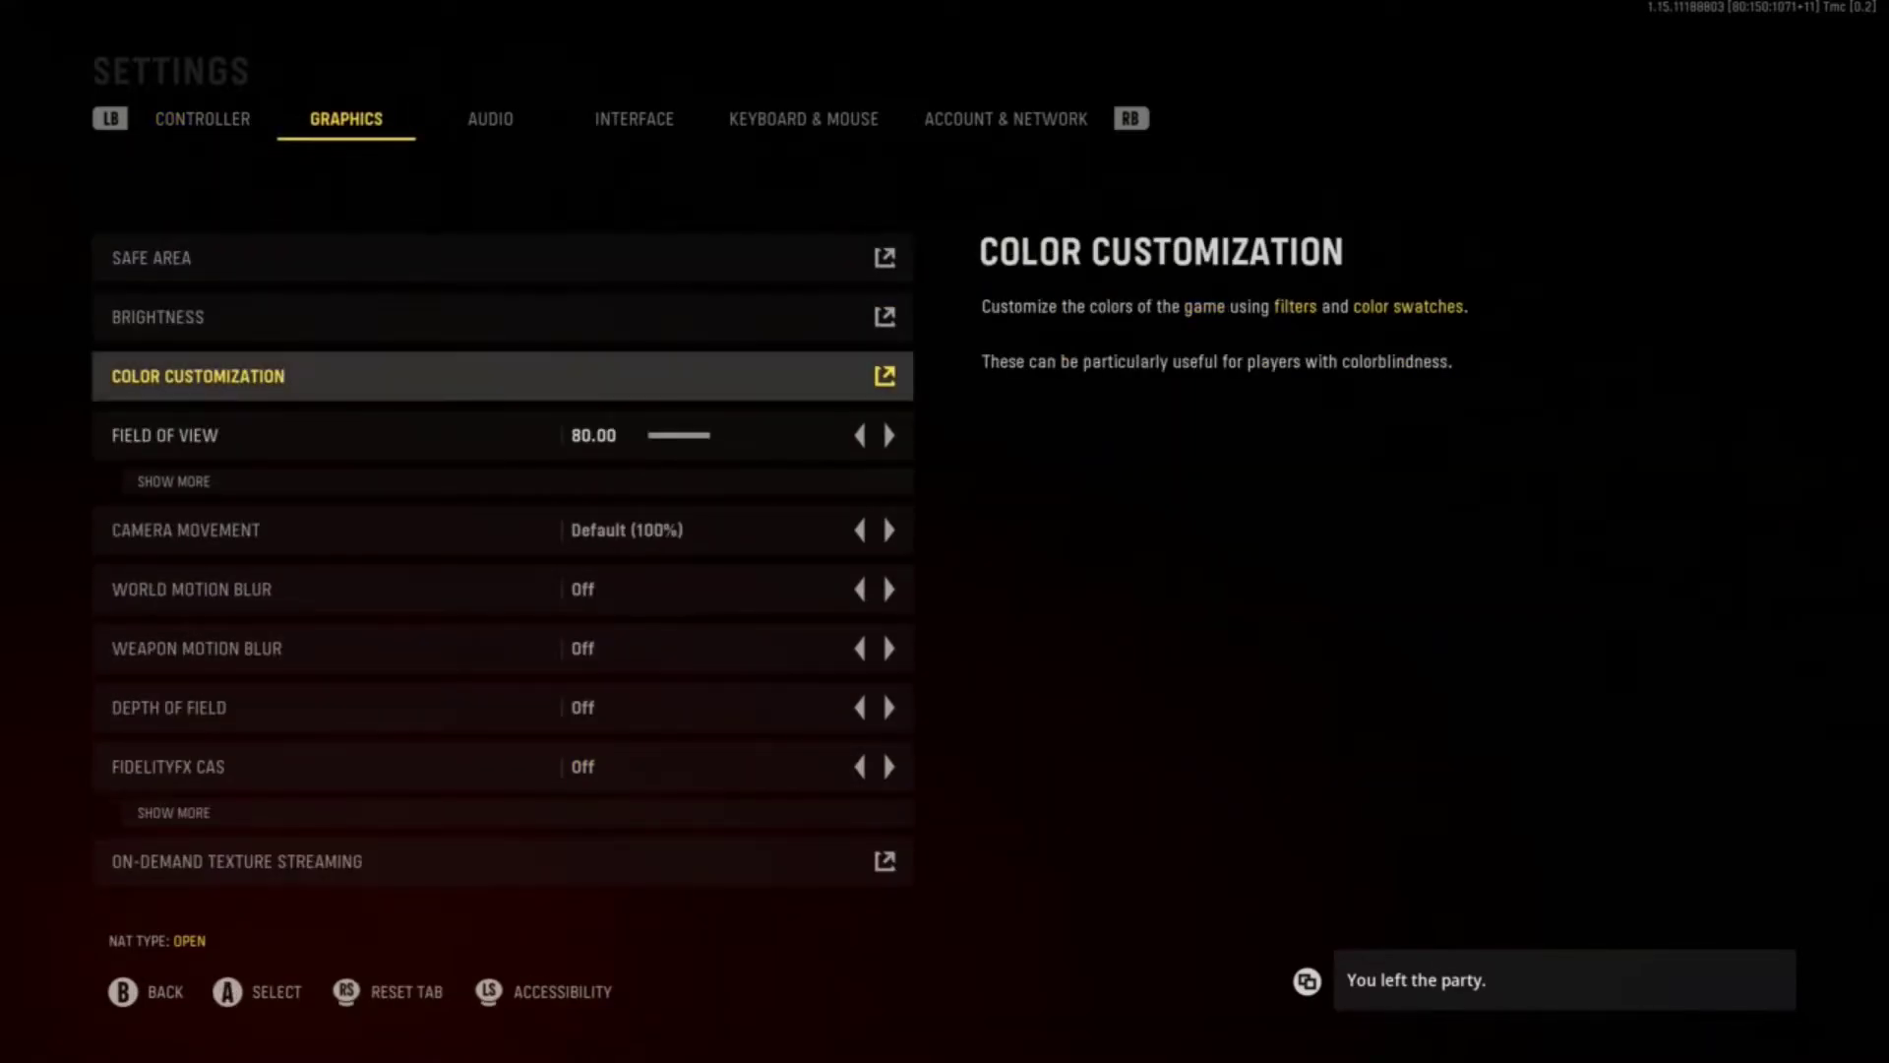
key("x")
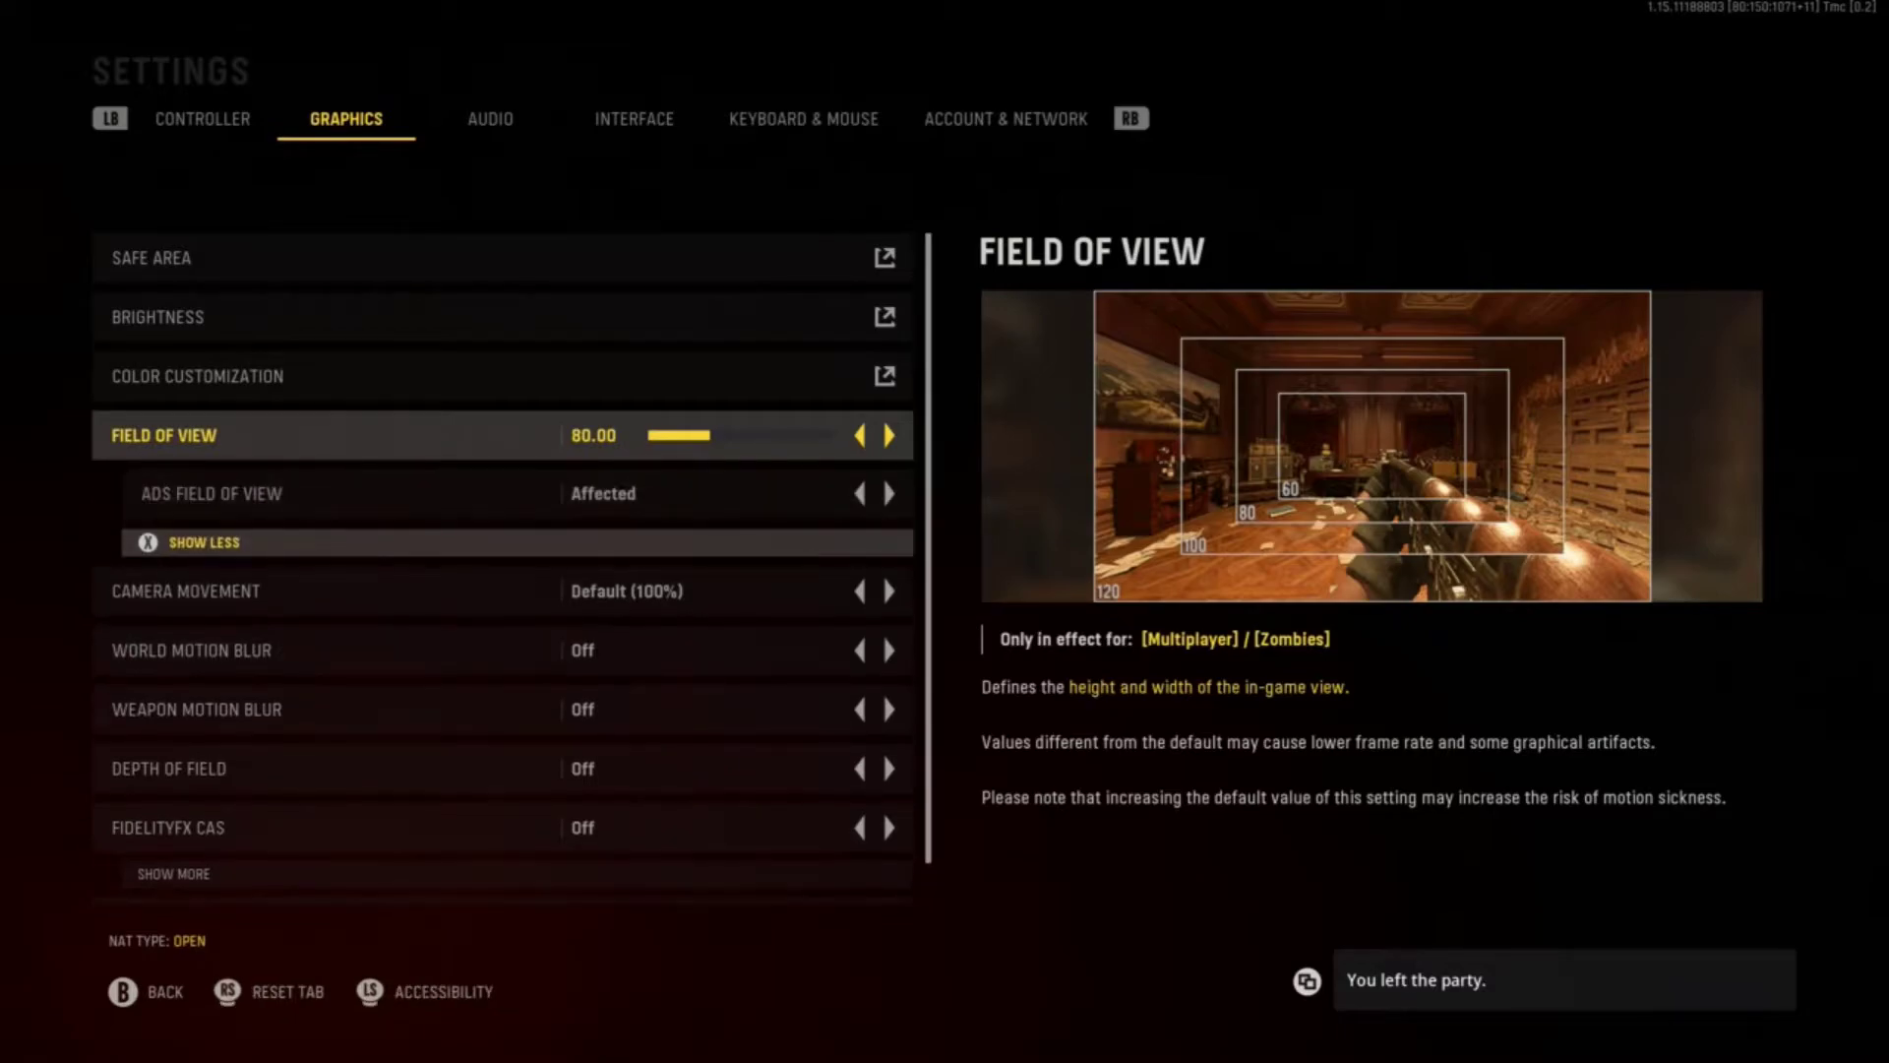
key("Down")
key("Up")
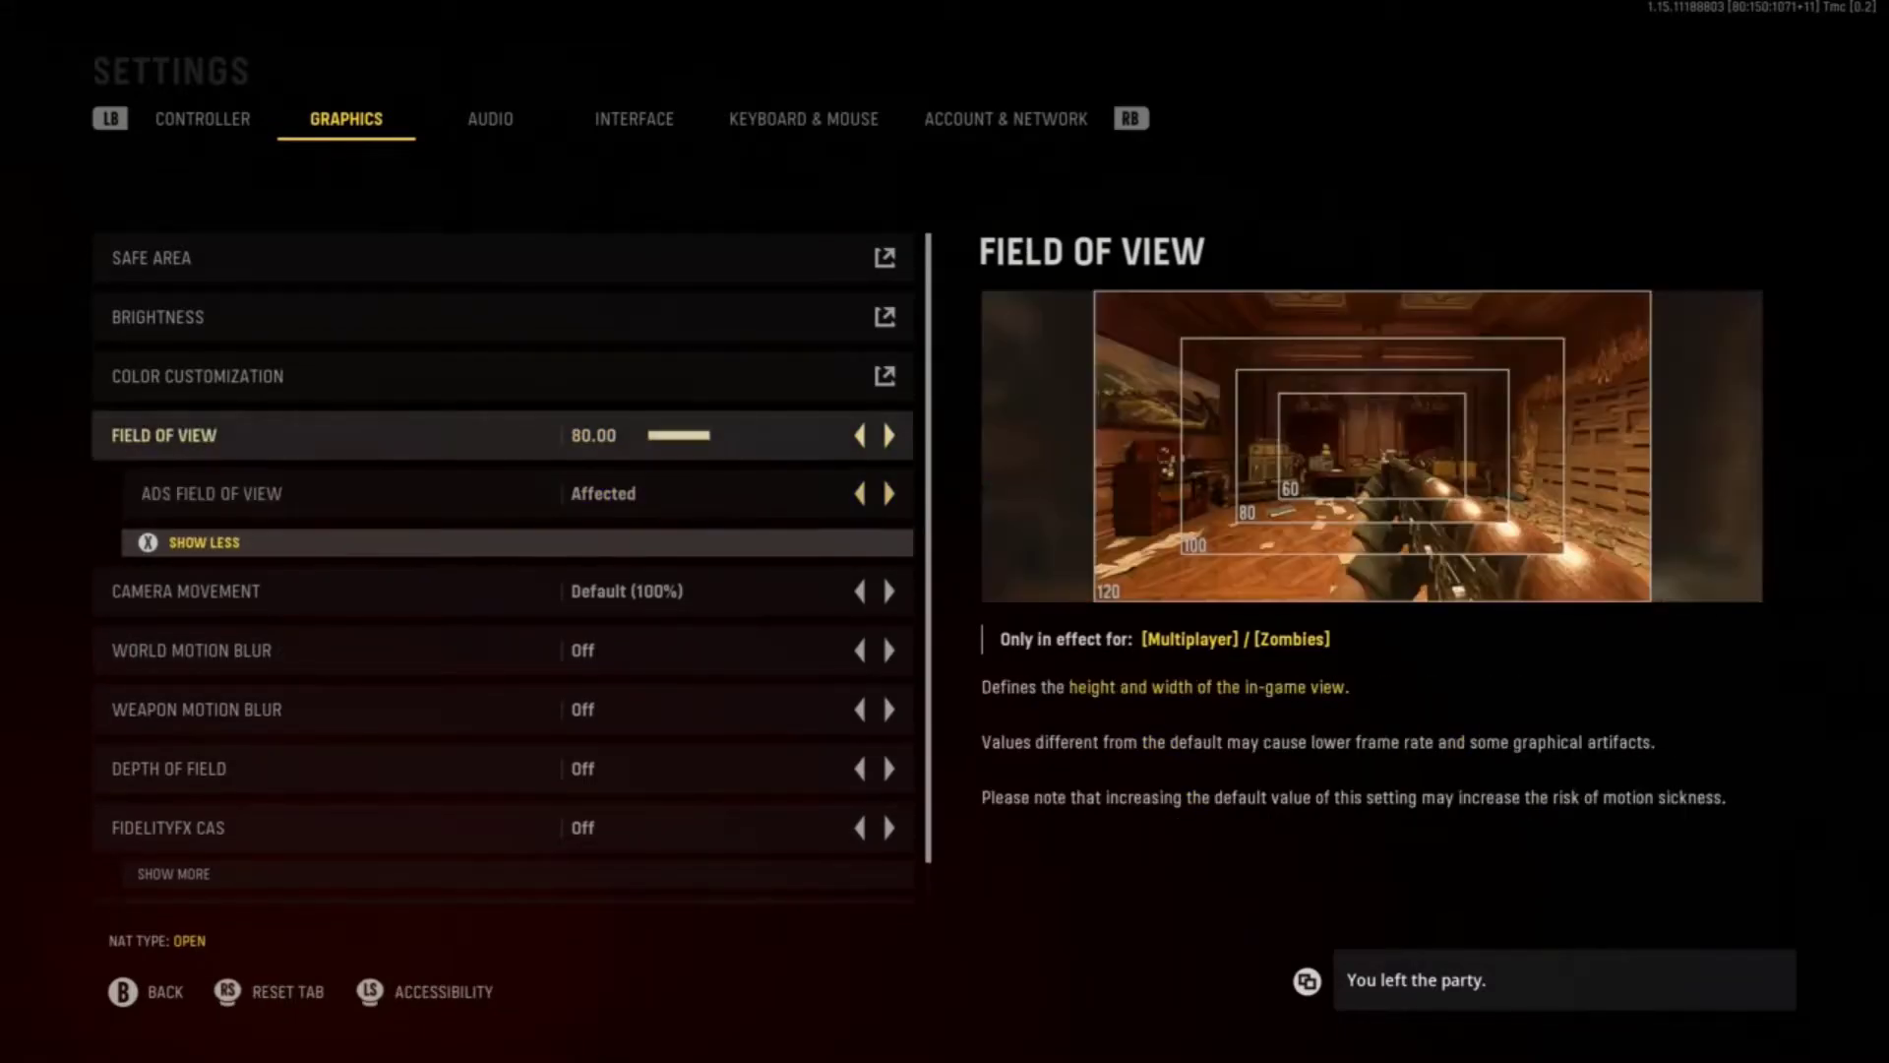
key("x")
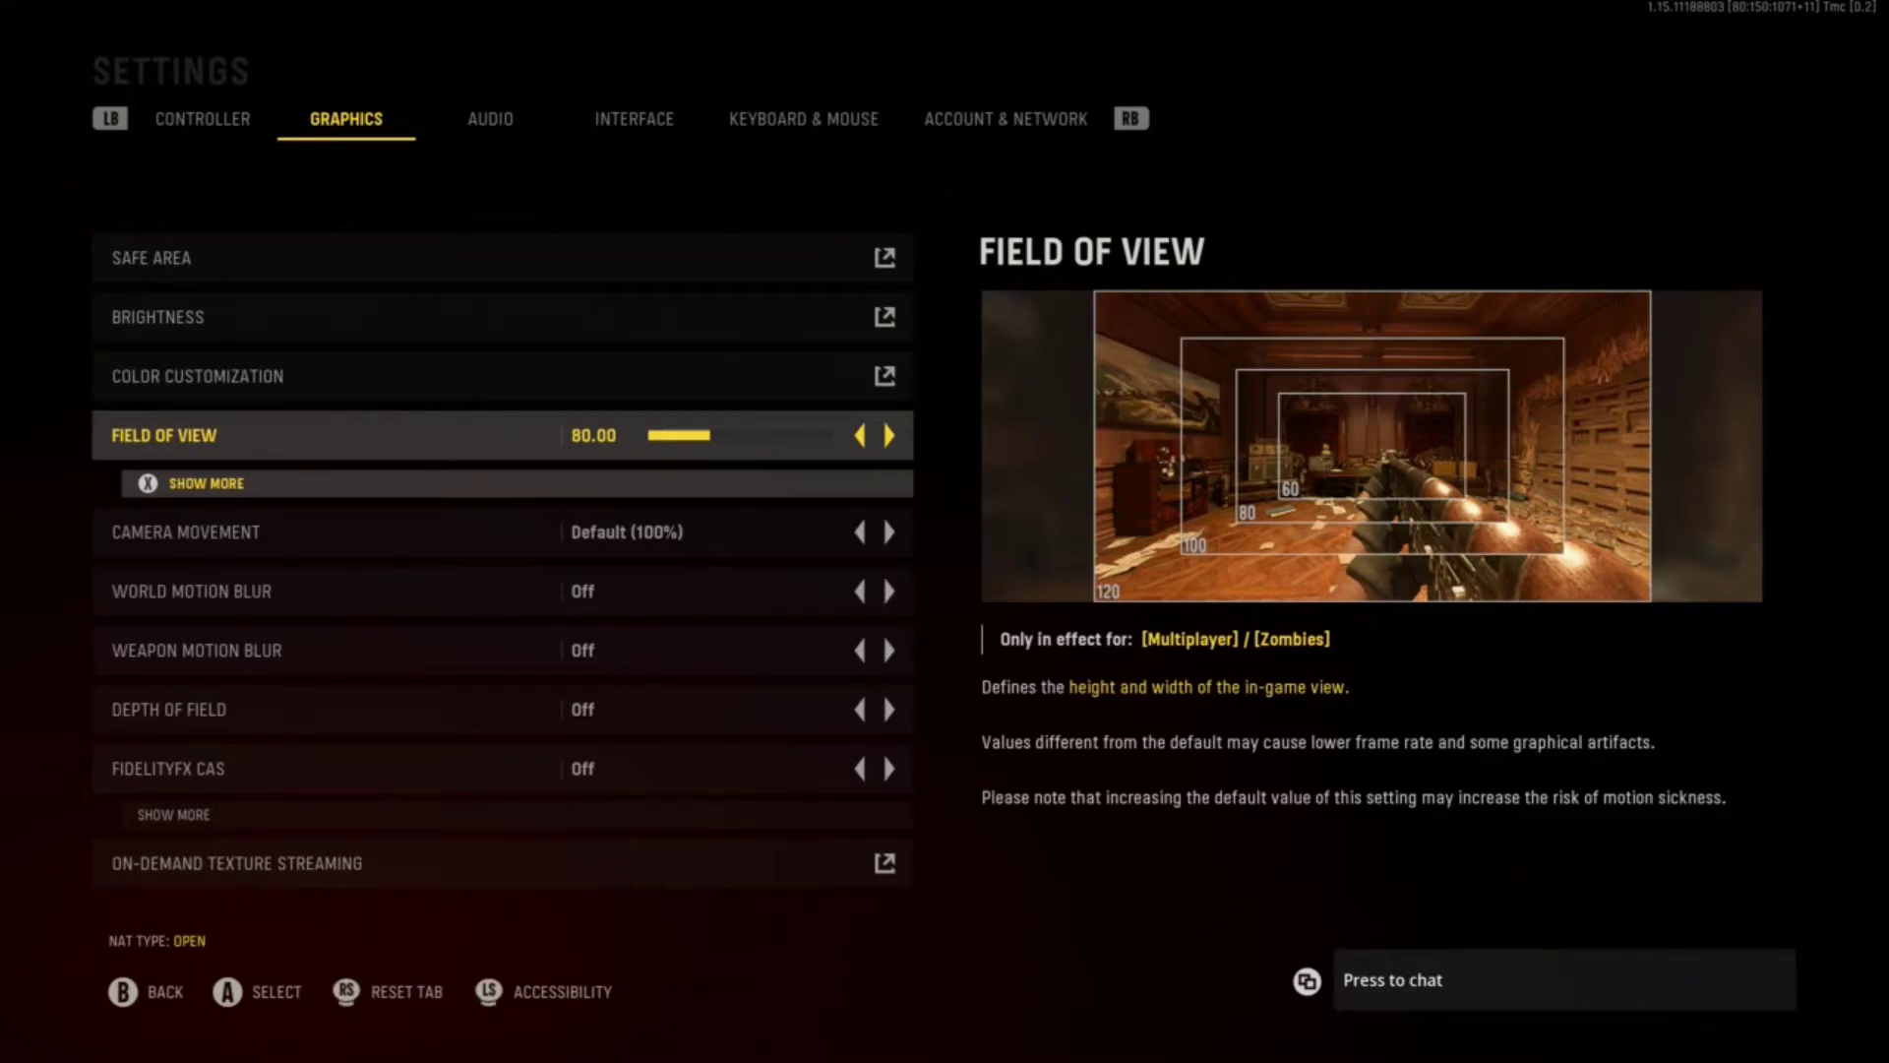
left_click(193, 591)
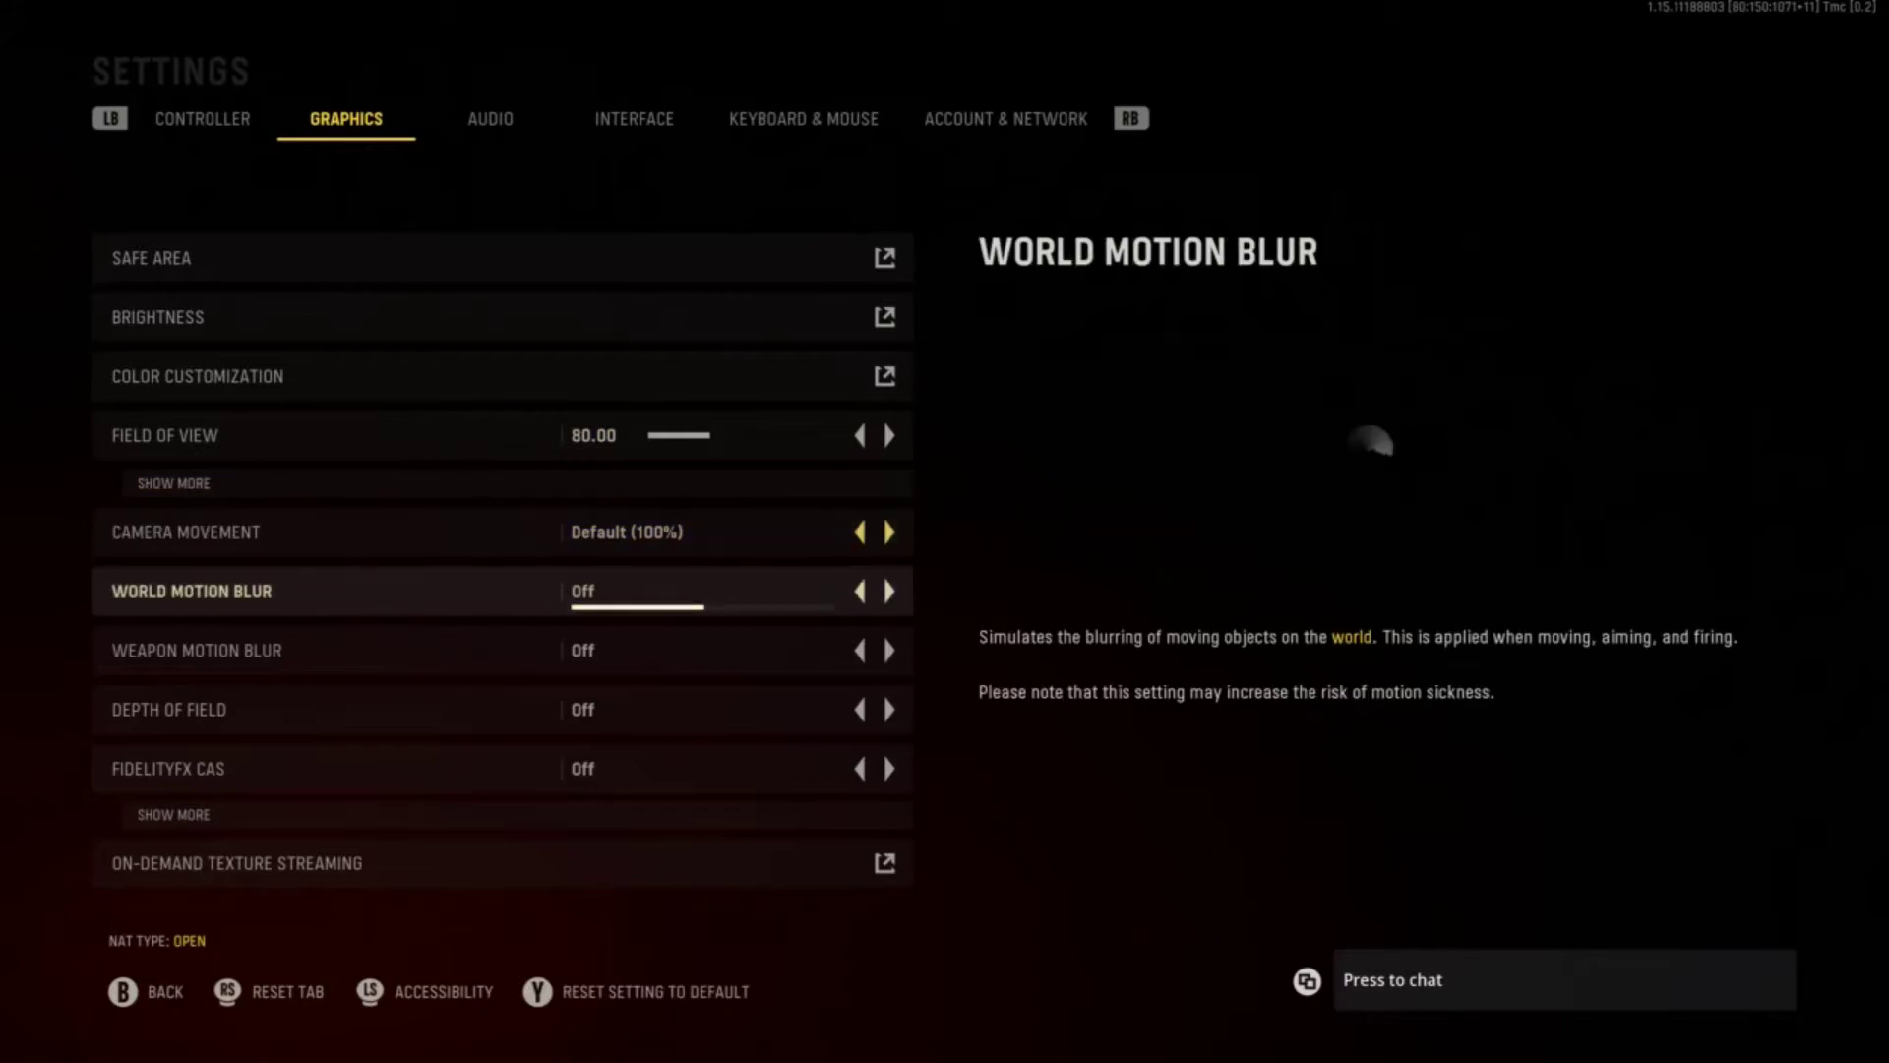
key("Down")
key("Down")
key("Down")
key("Down")
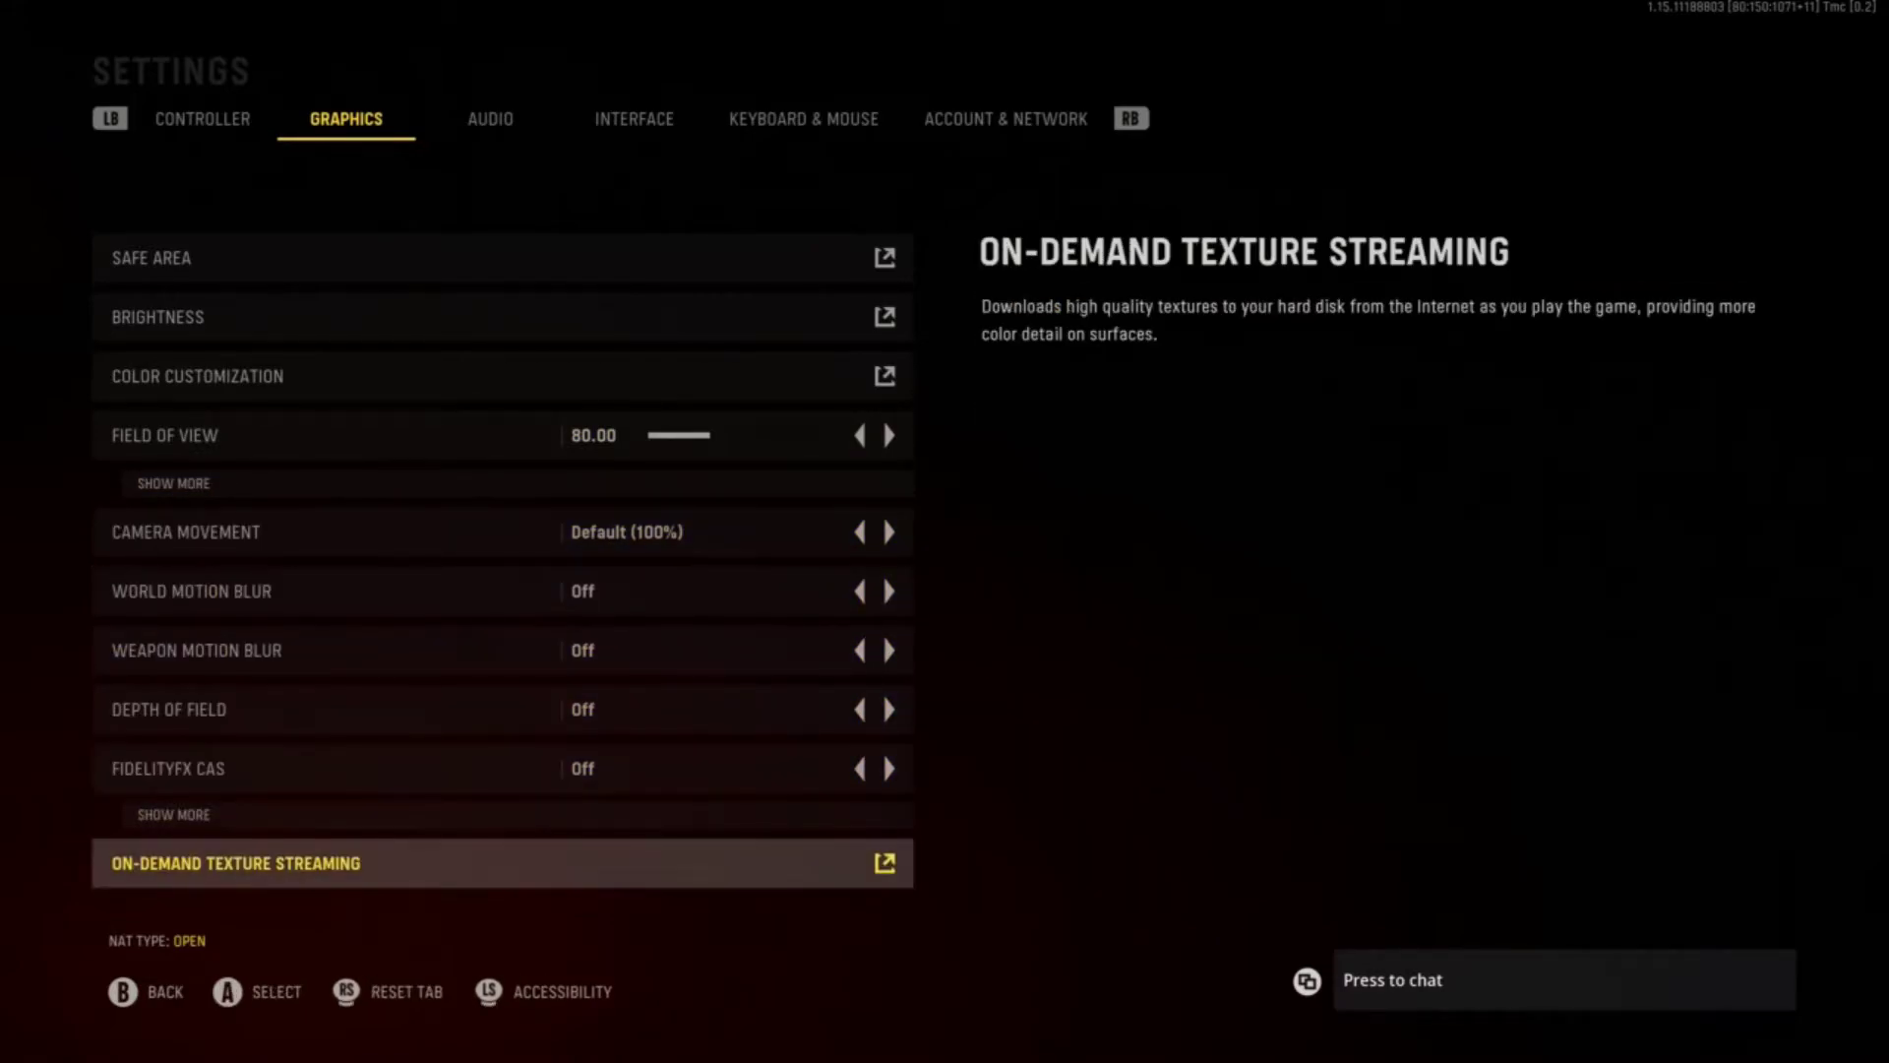
key("Return")
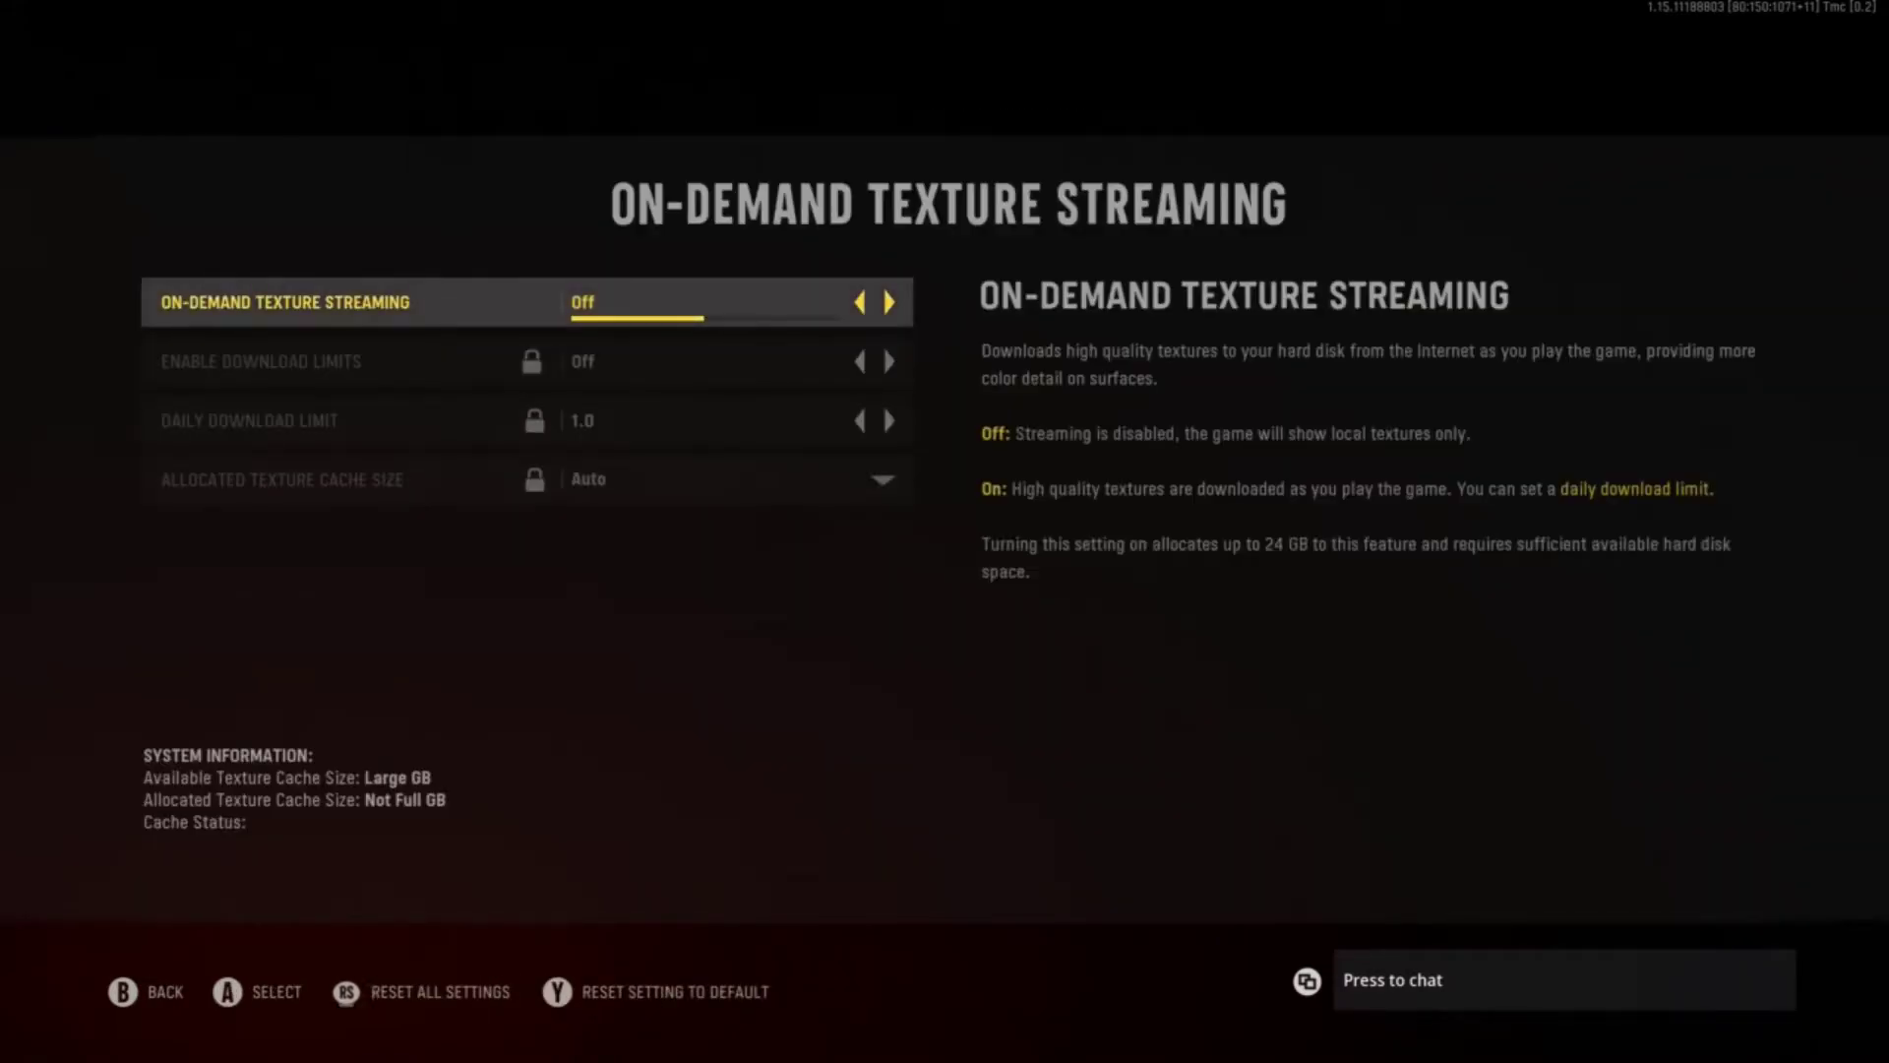
key("Escape")
Step: Scroll up the Graphics list past Weapon Motion Blur, then switch to the Audio tab
key("Up")
key("Up")
key("Up")
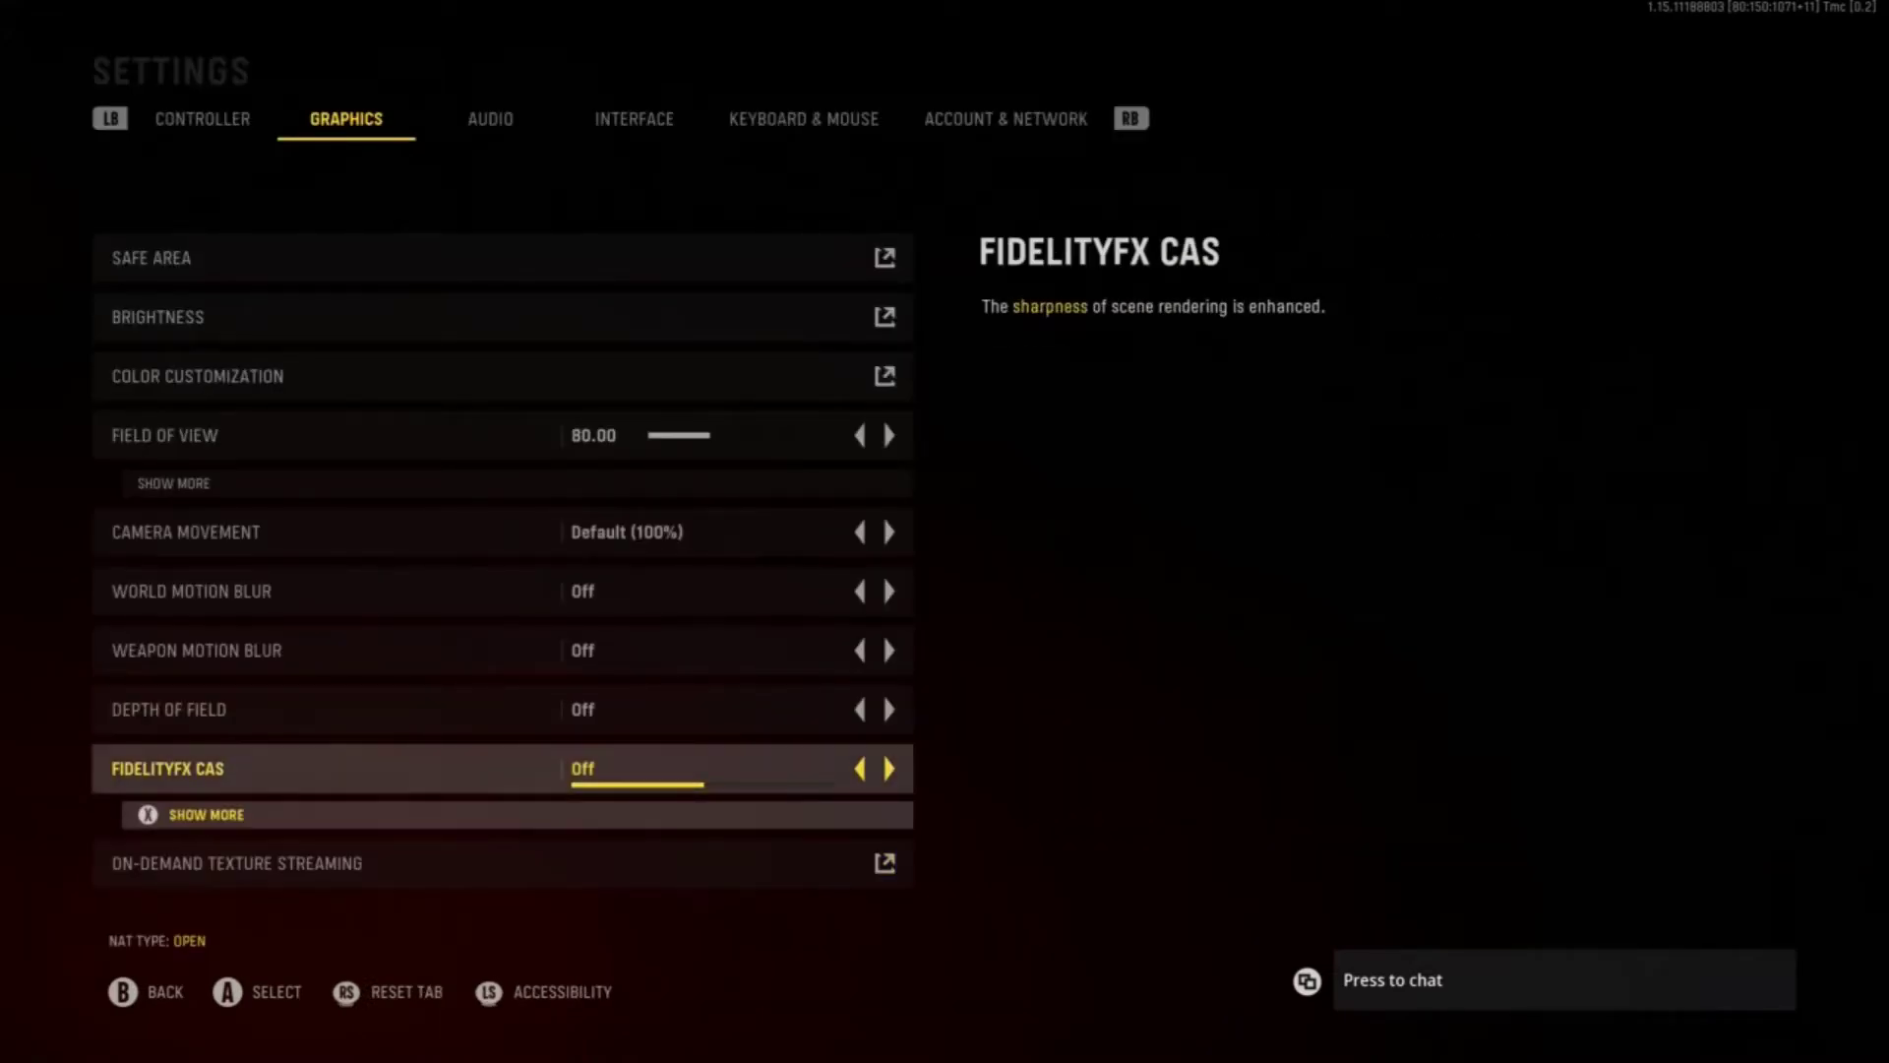
key("Up")
key("Up")
key("Up")
key("Up")
key("Up")
key("Up")
key("Up")
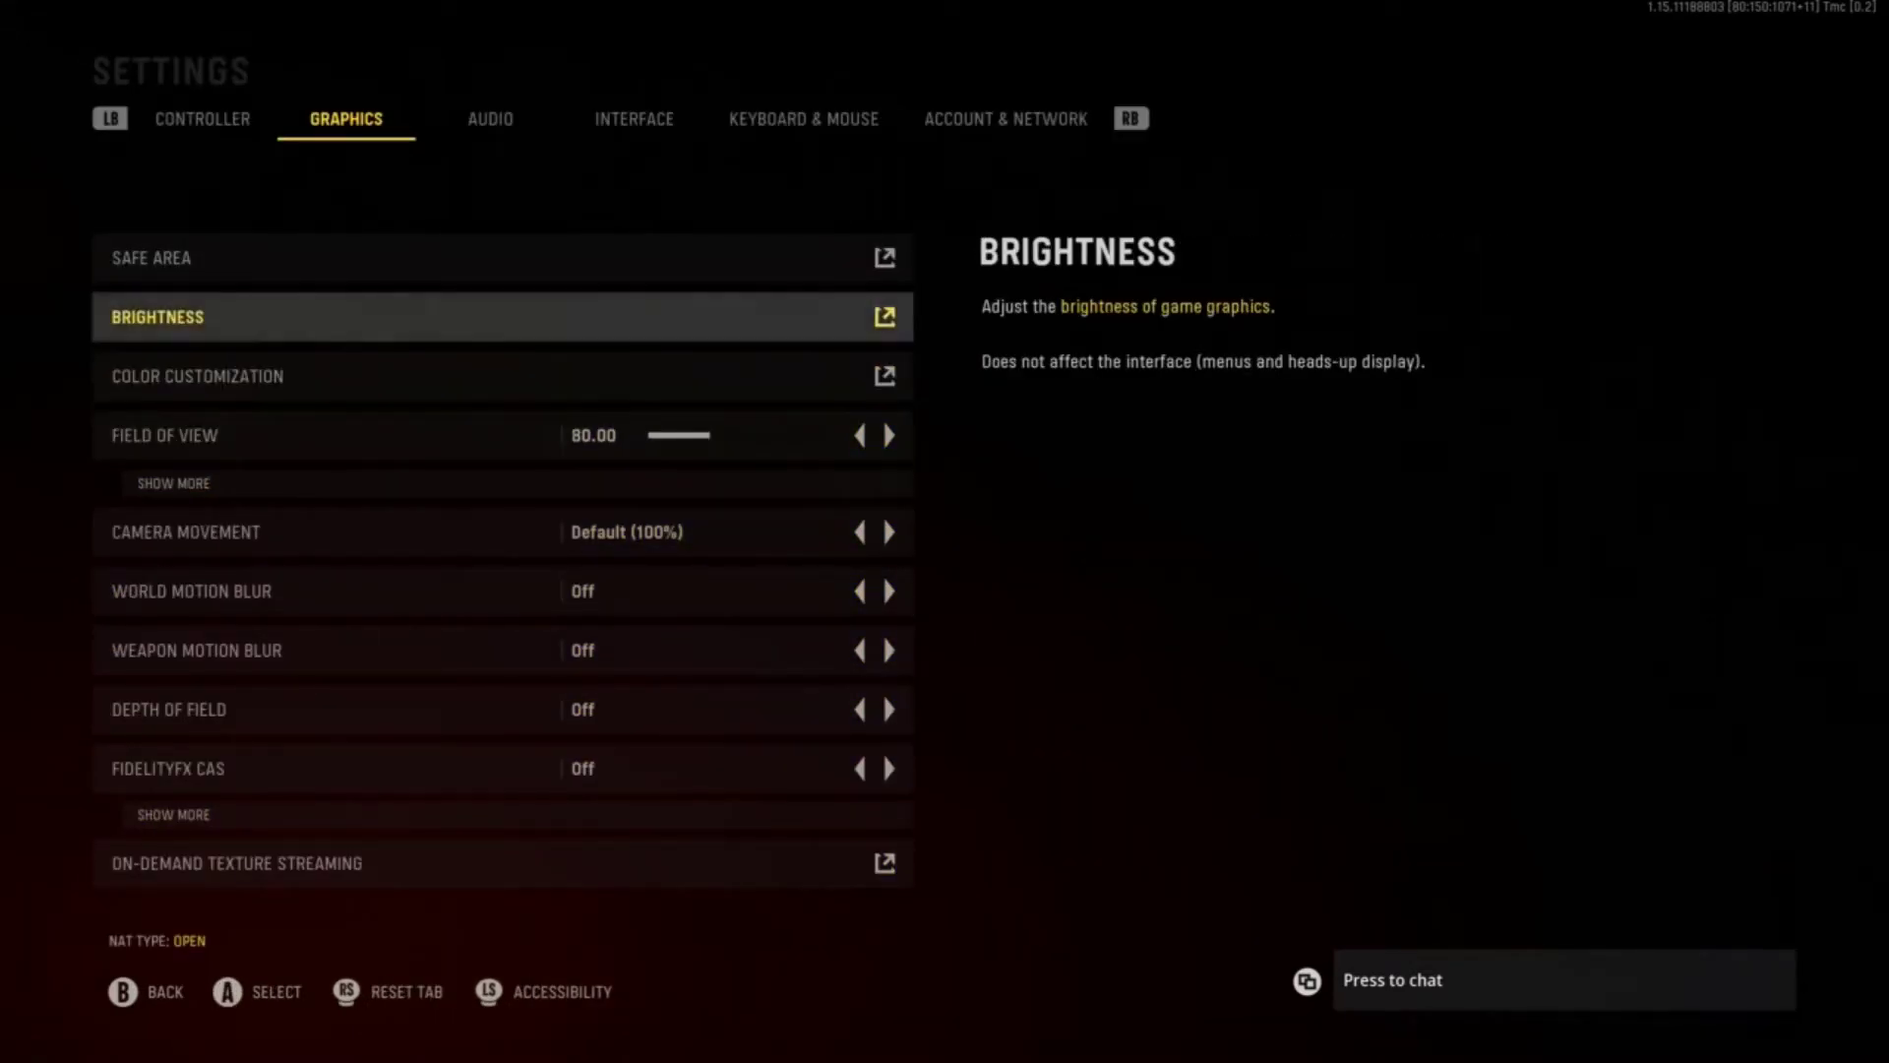
key("Down")
key("e")
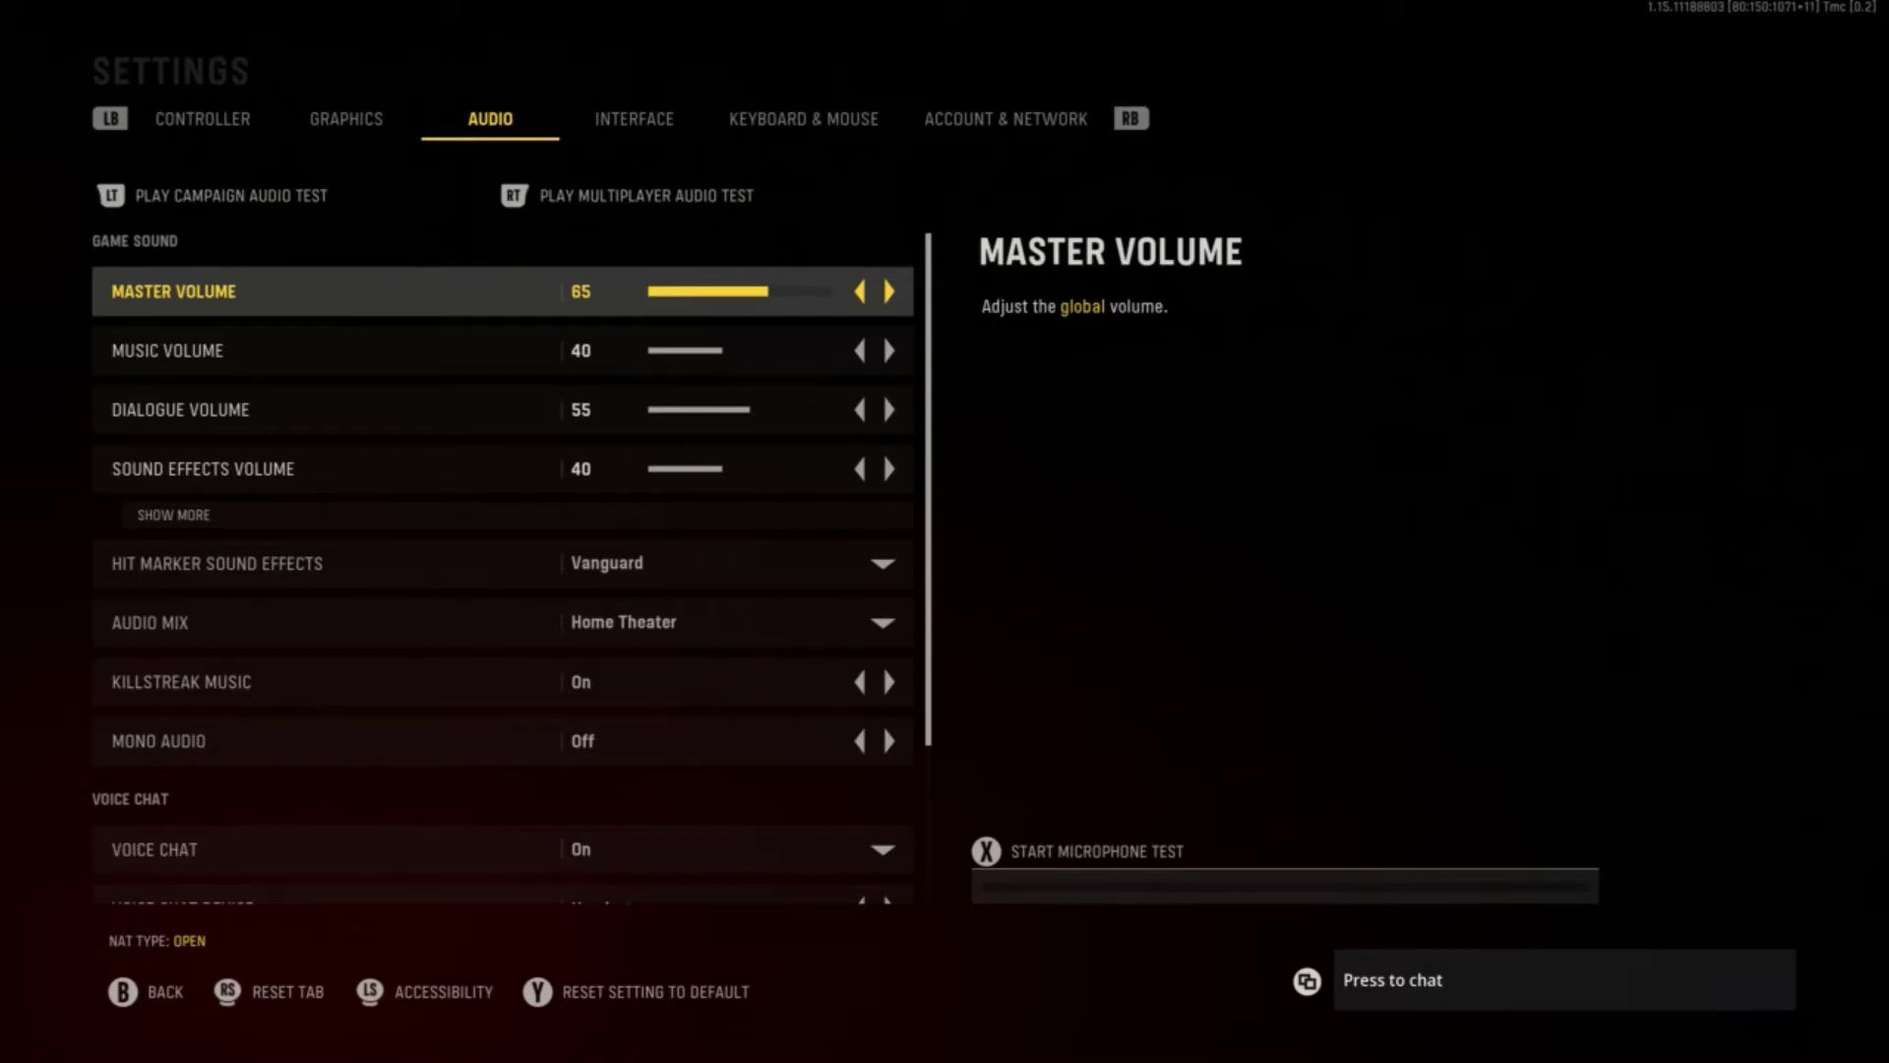
Step: Step down through the Audio Mix setting and the remaining Voice Chat options
key("Down")
key("Down")
key("Down")
key("Down")
key("Down")
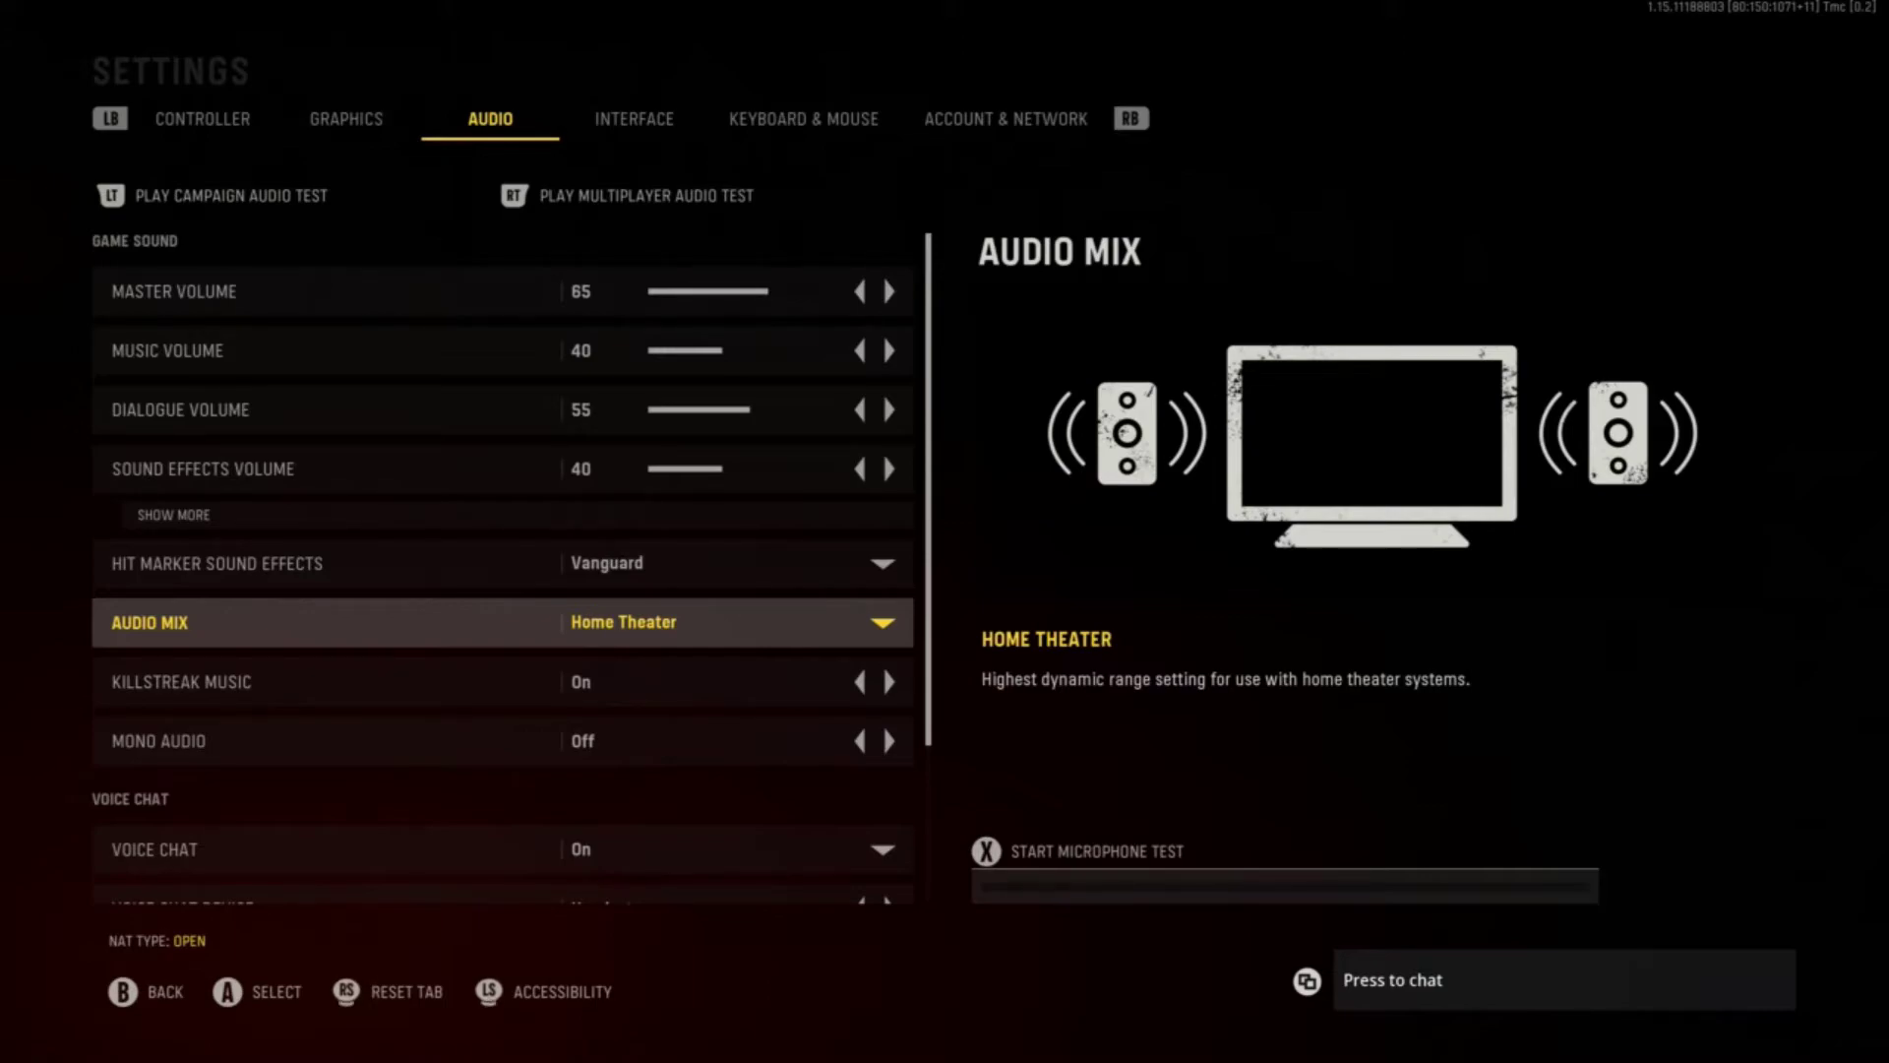
key("Down")
key("Down")
key("Down")
key("Down")
key("Down")
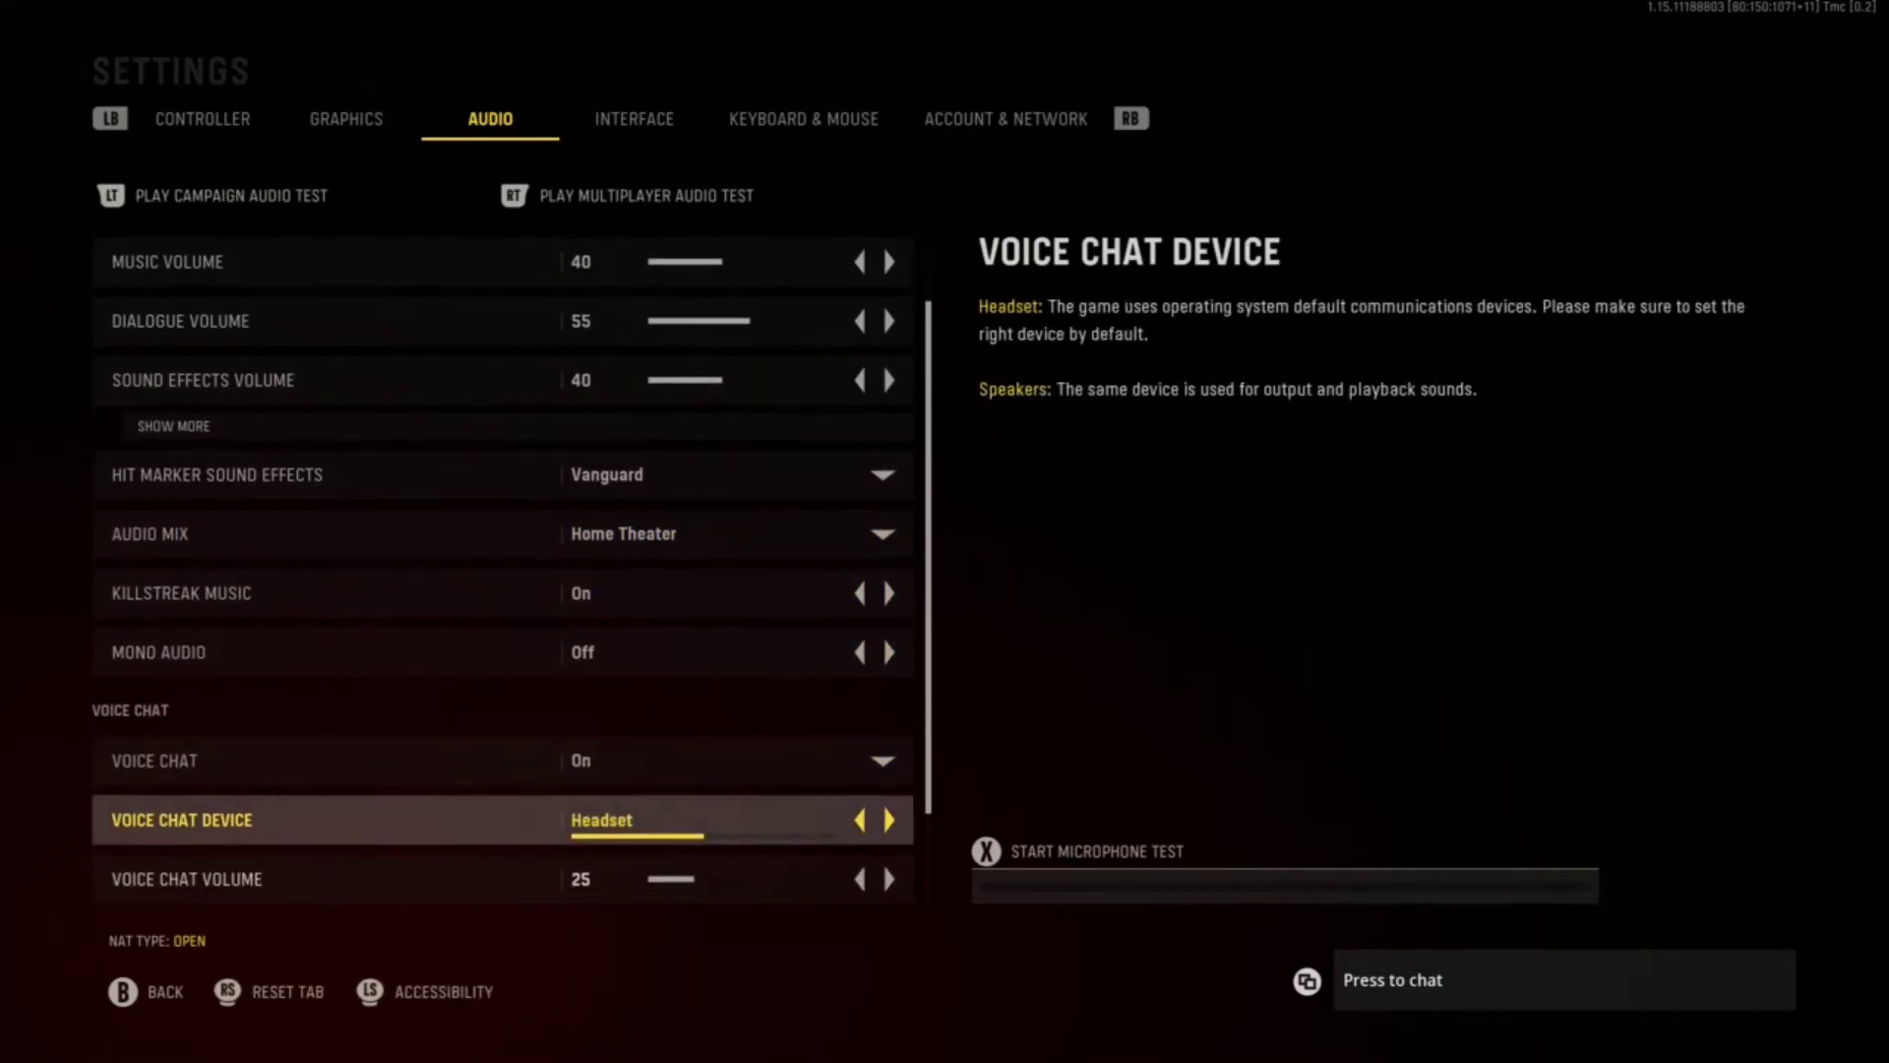
key("Down")
key("Down")
key("e")
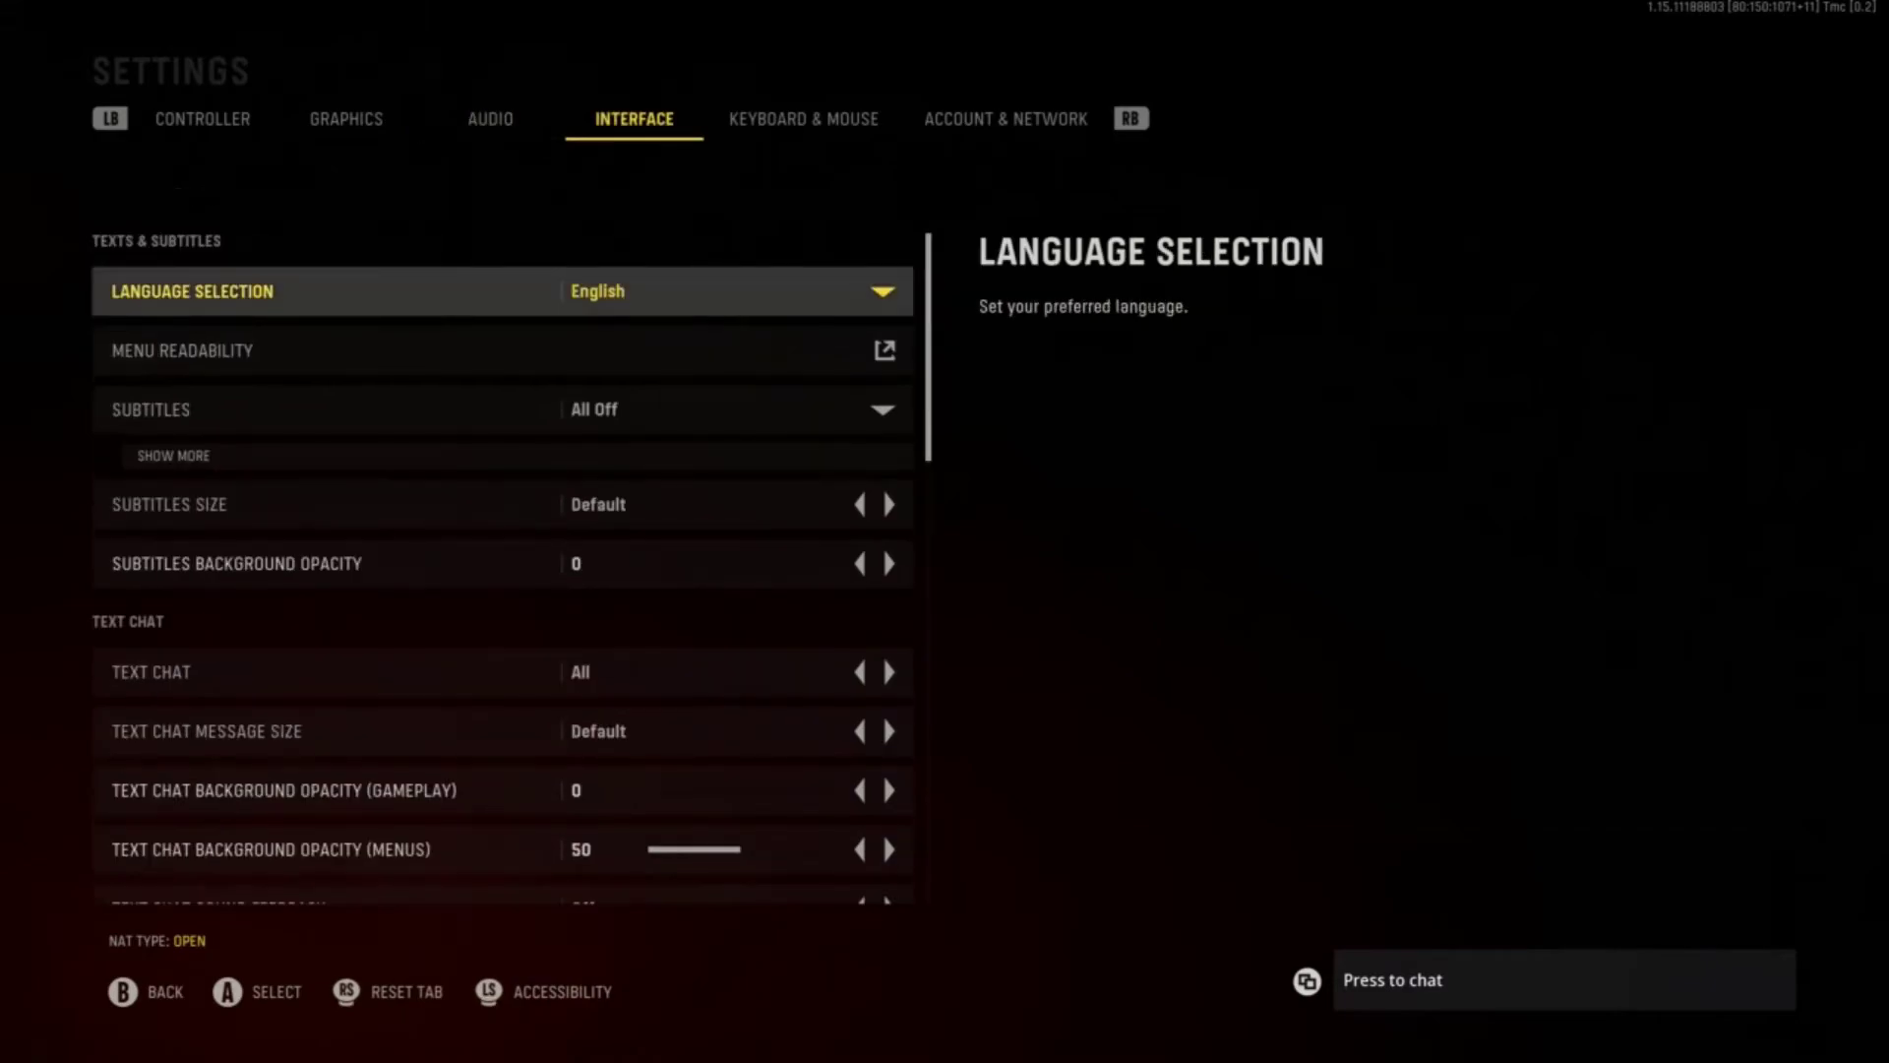
key("e")
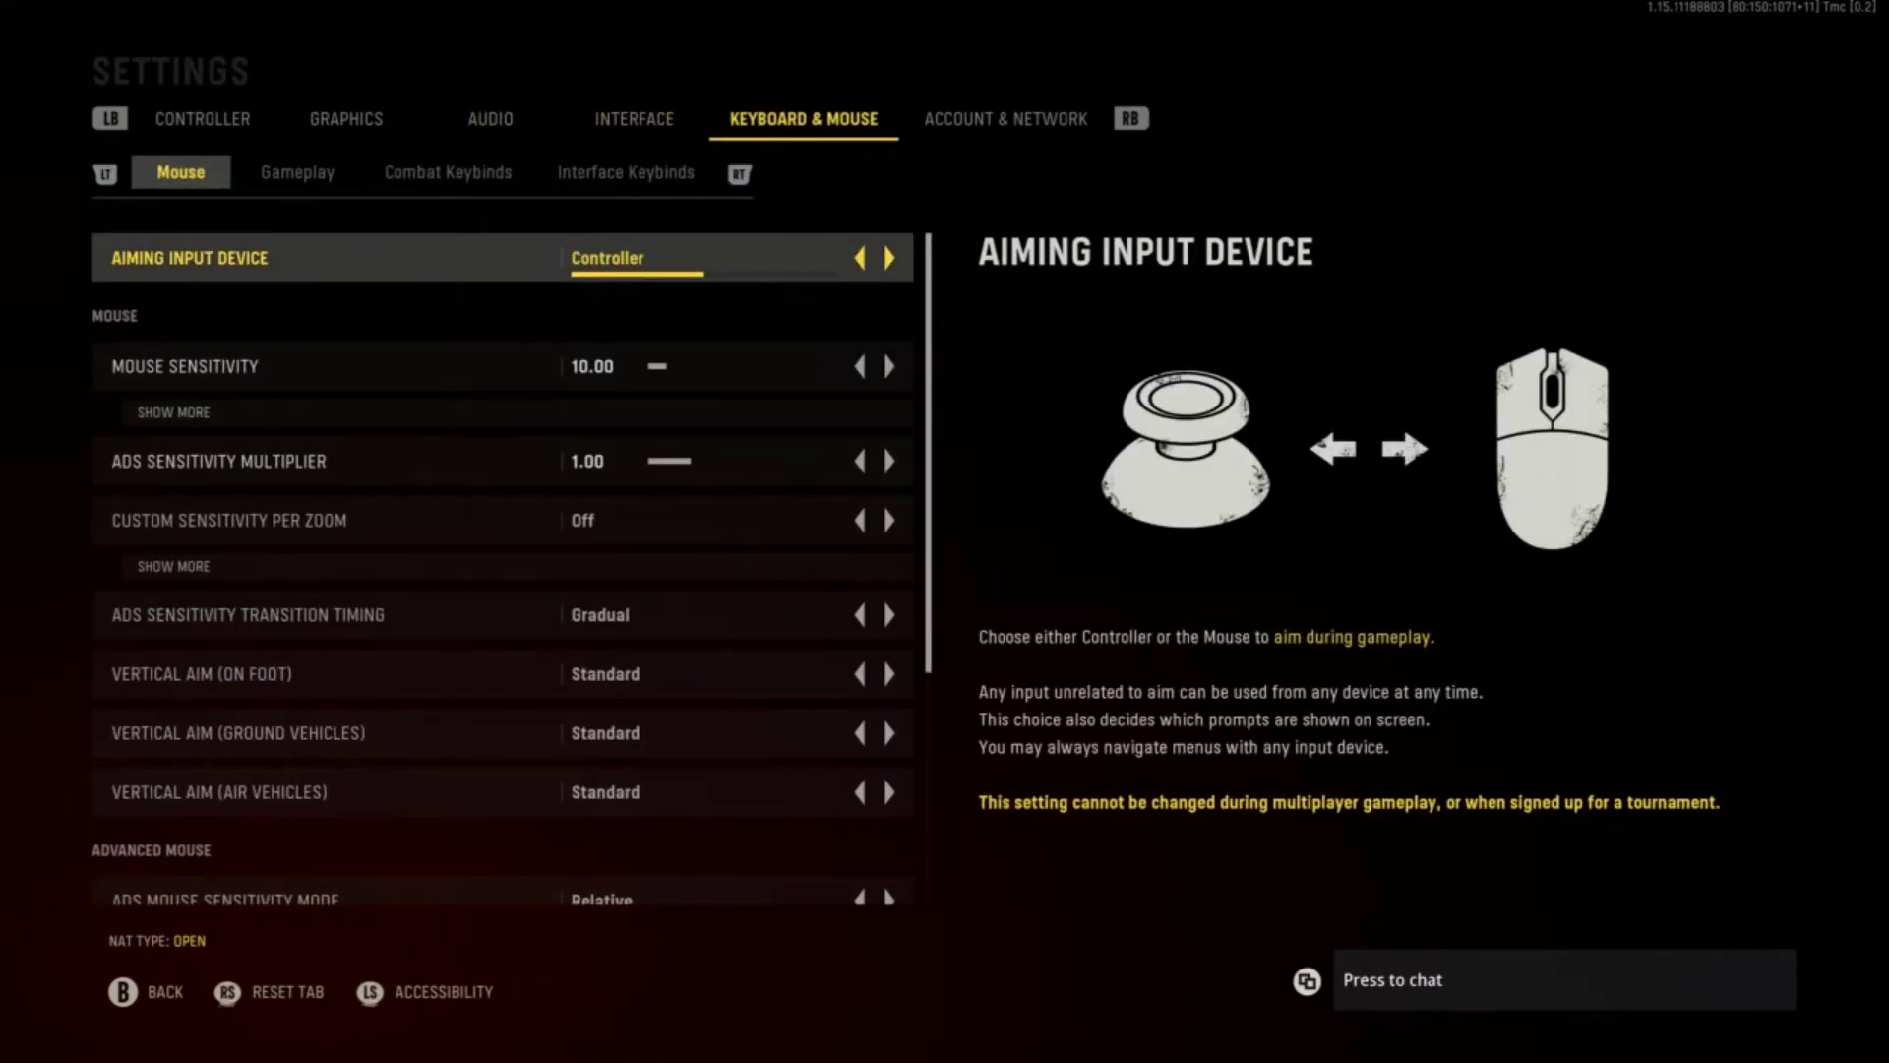
key("Down")
key("Up")
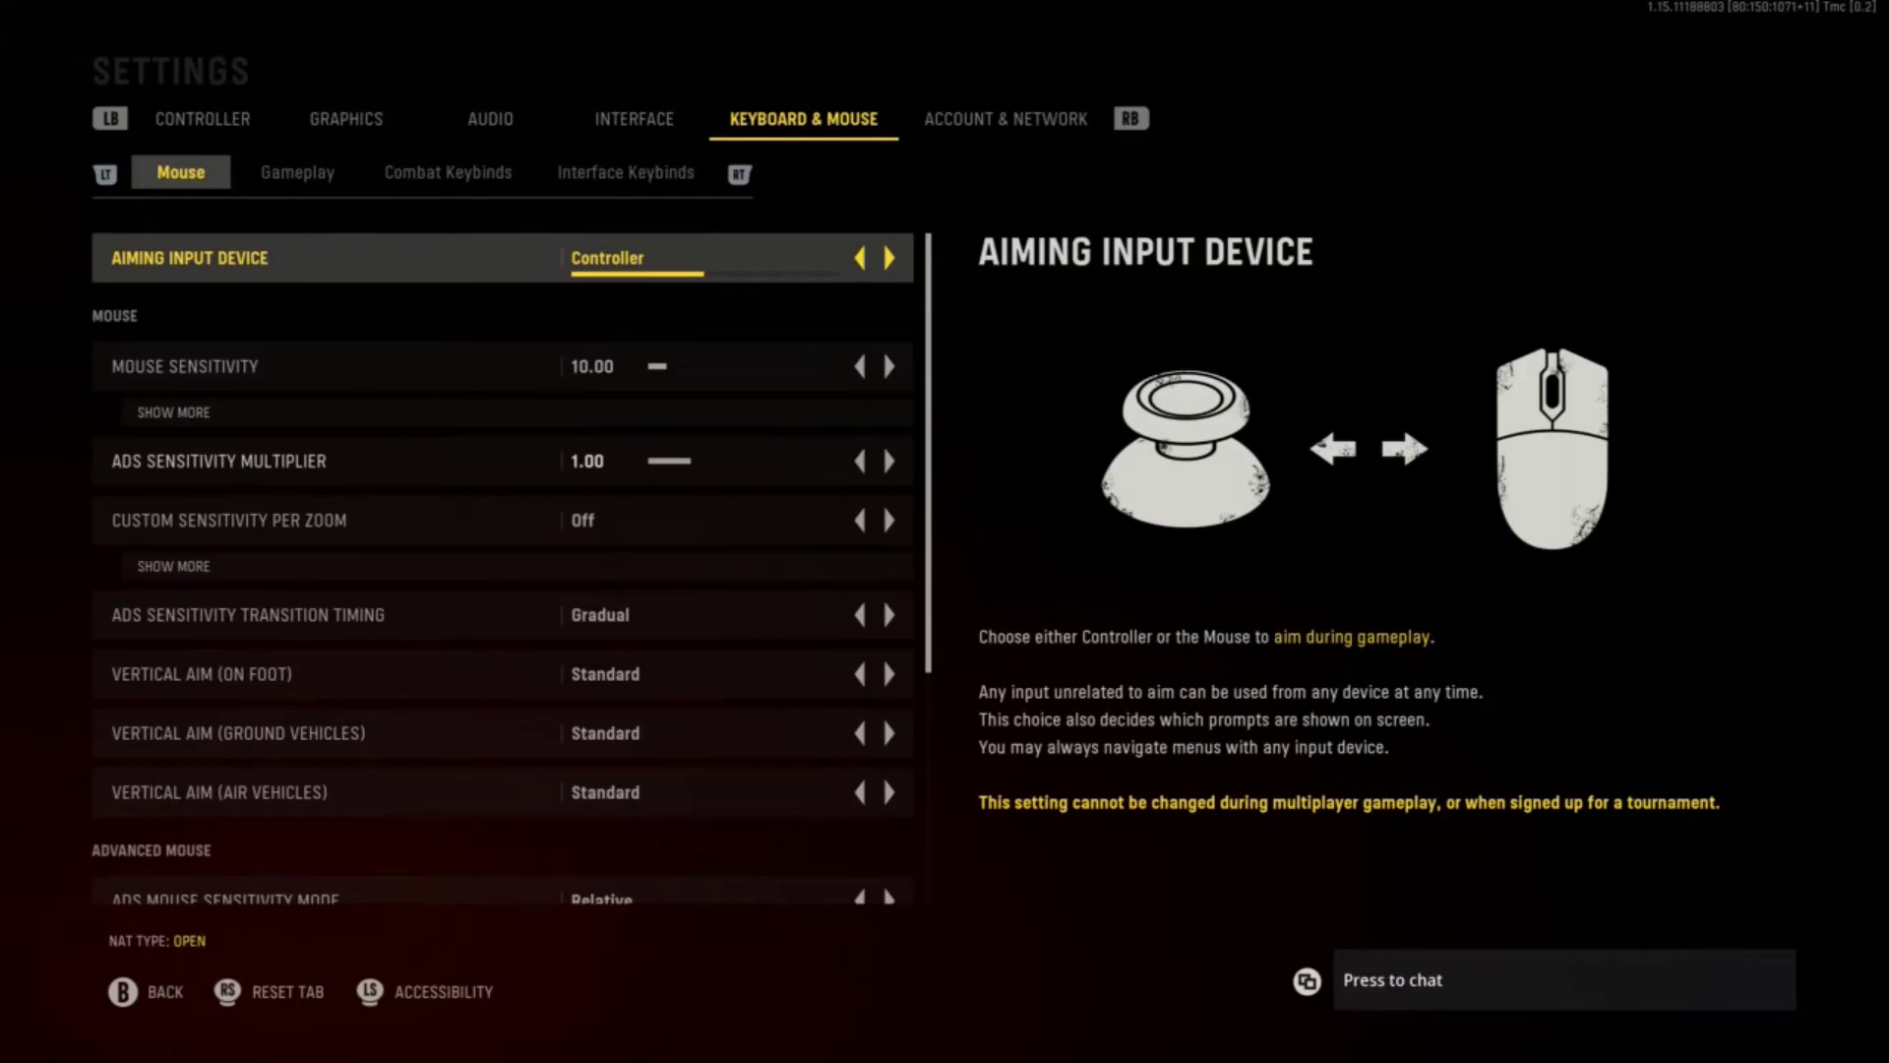
key("Down")
key("Down")
key("Up")
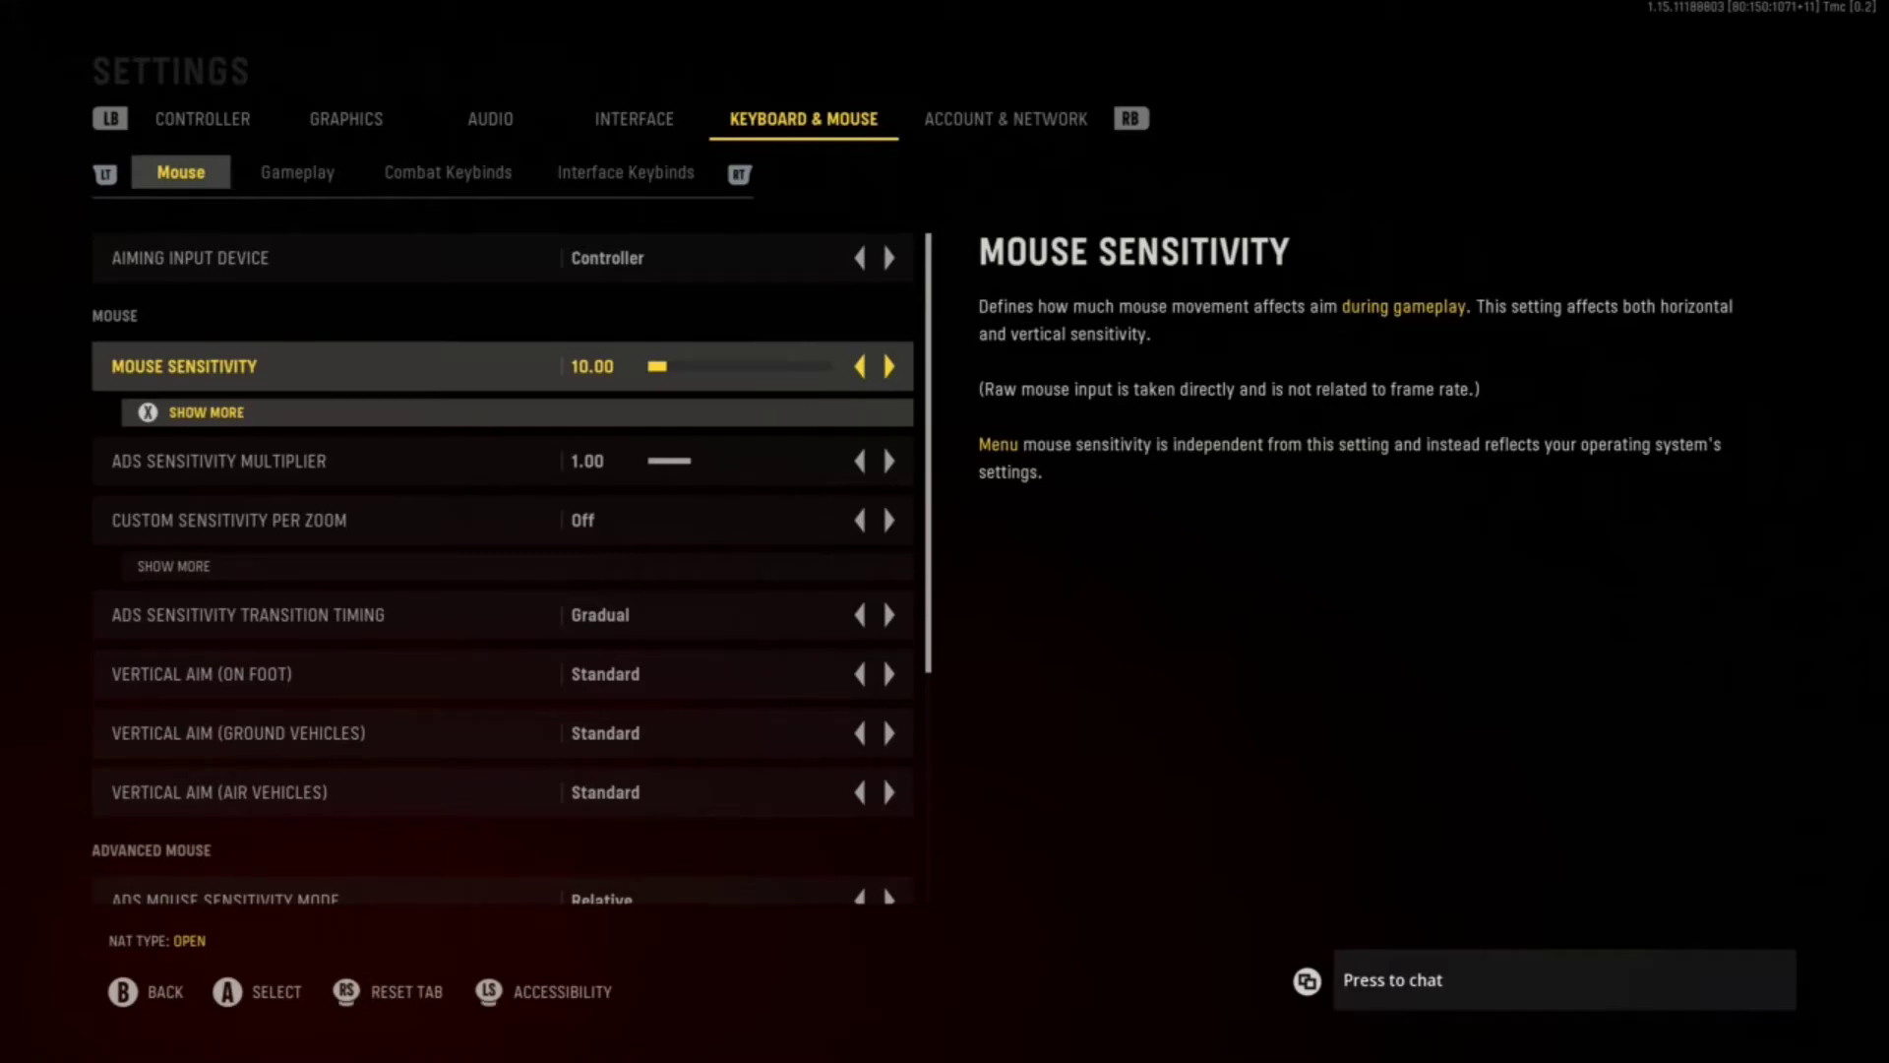
key("Down")
key("Down")
key("Down")
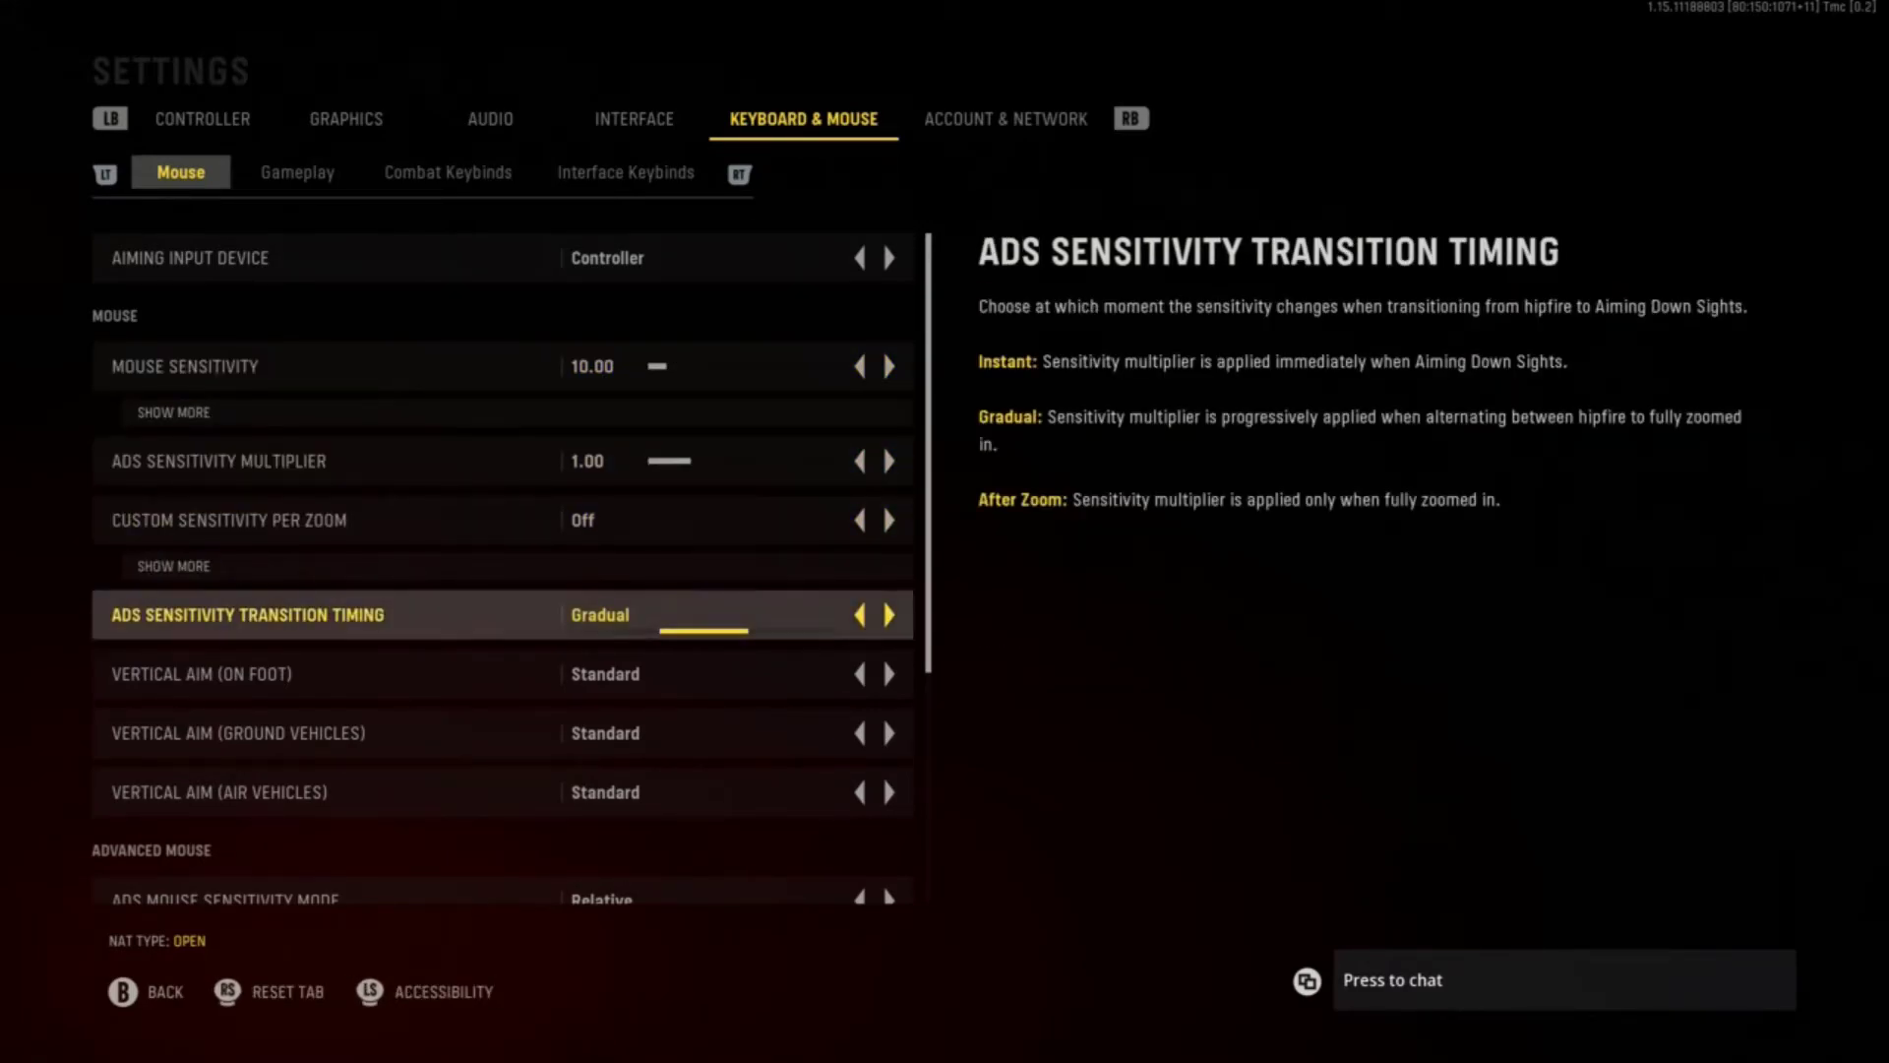
key("Up")
key("q")
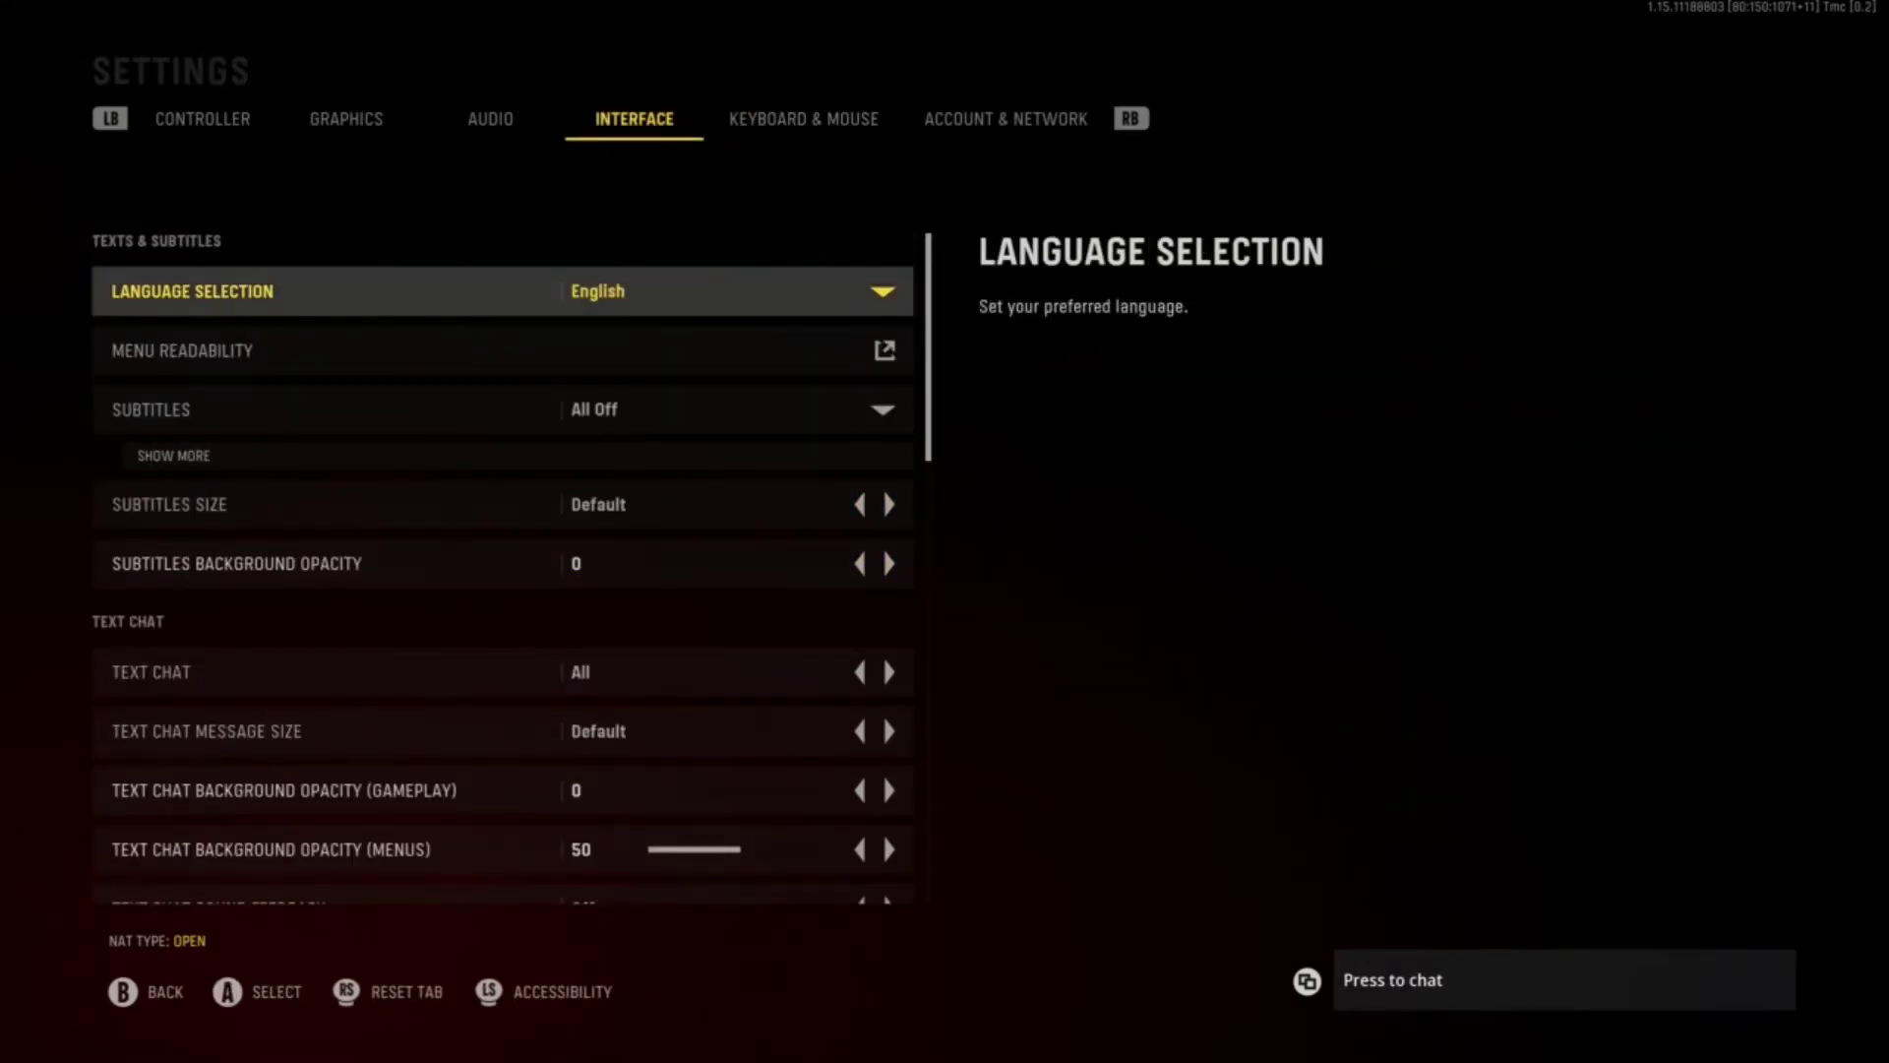
Step: Return to the Graphics tab and review Brightness, Safe Area, Color Customization and Depth of Field
key("q")
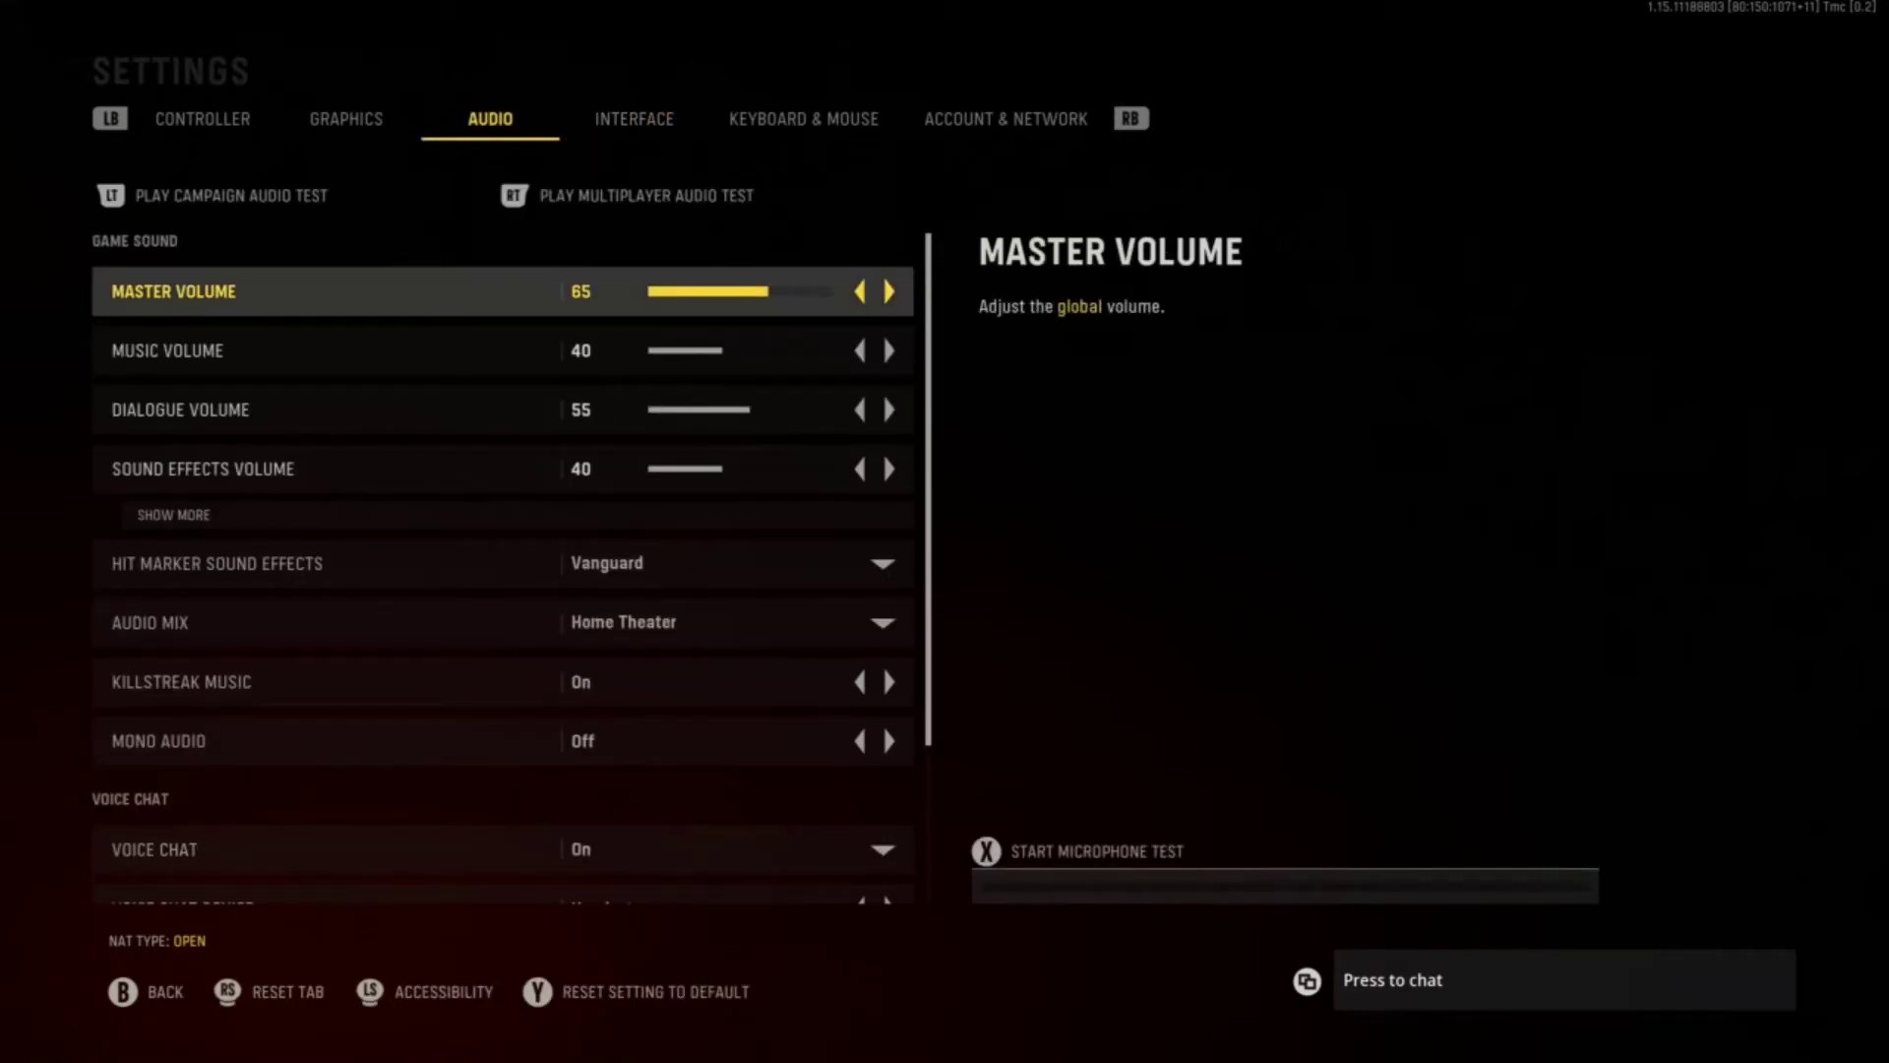
key("q")
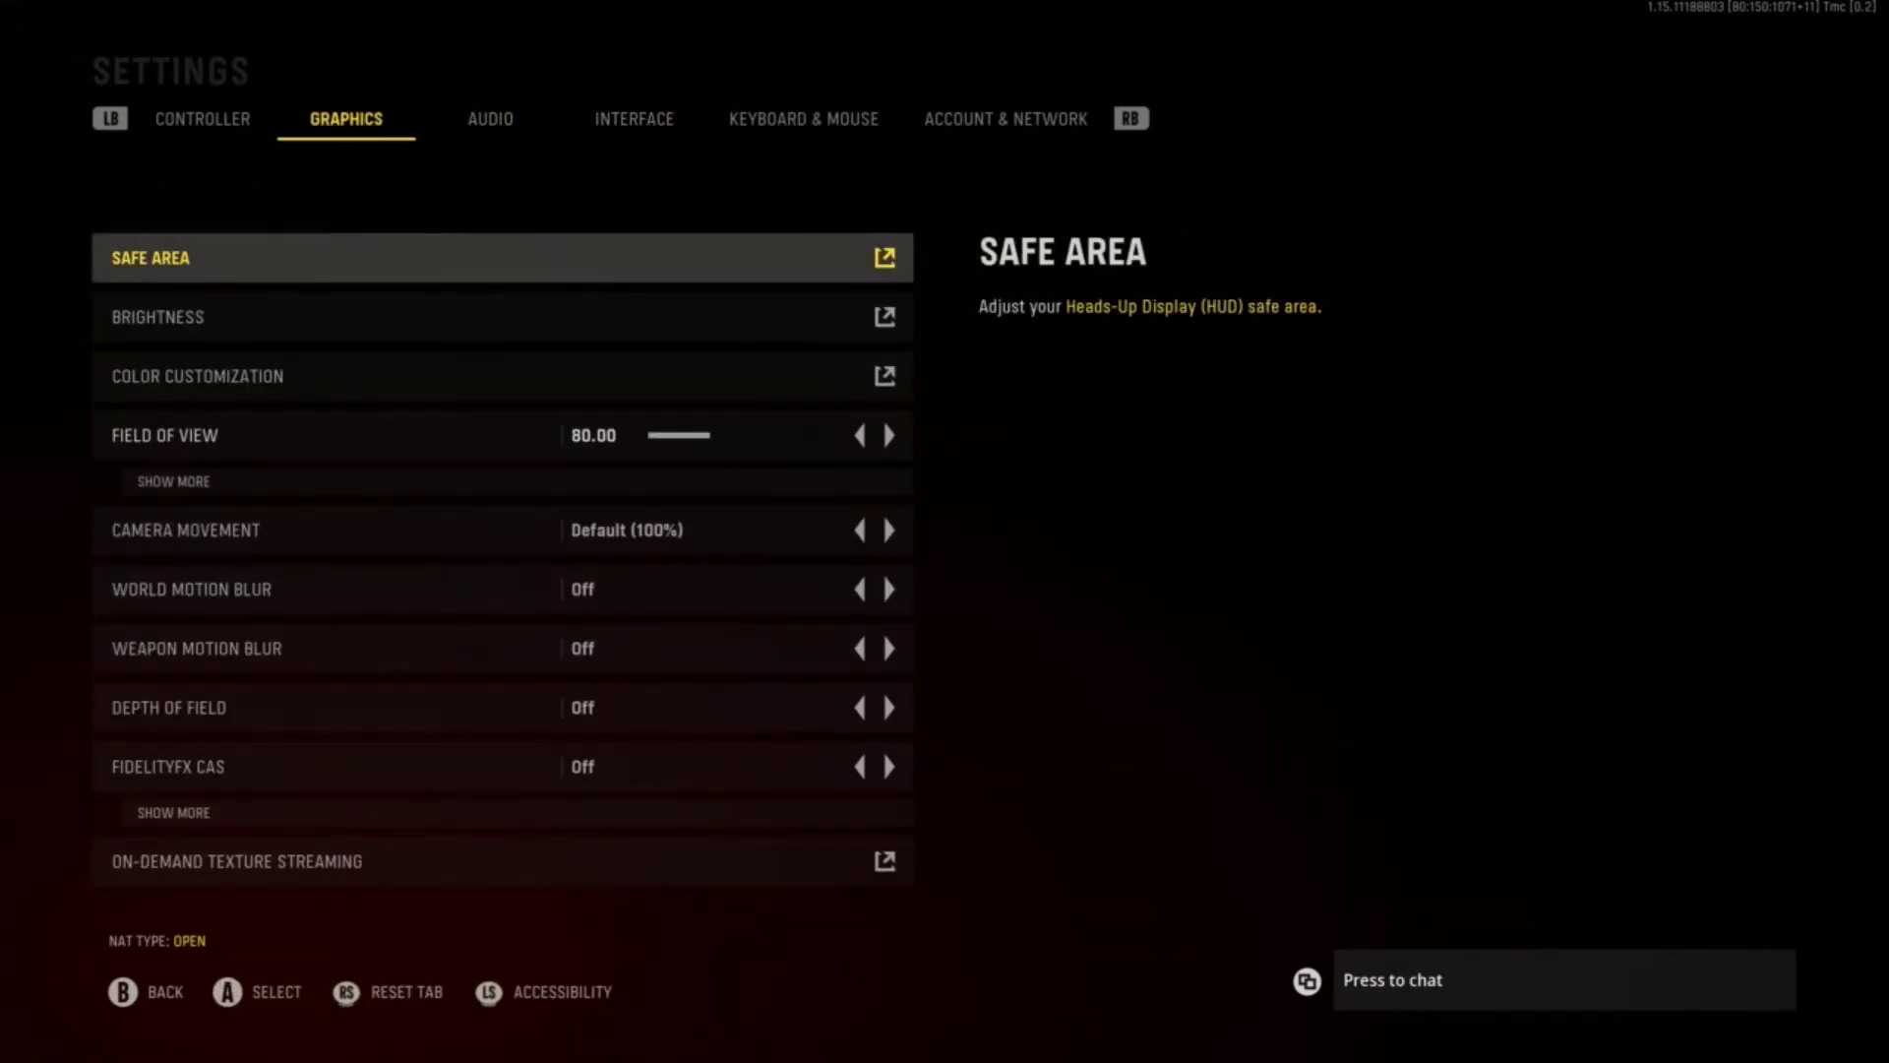
key("Down")
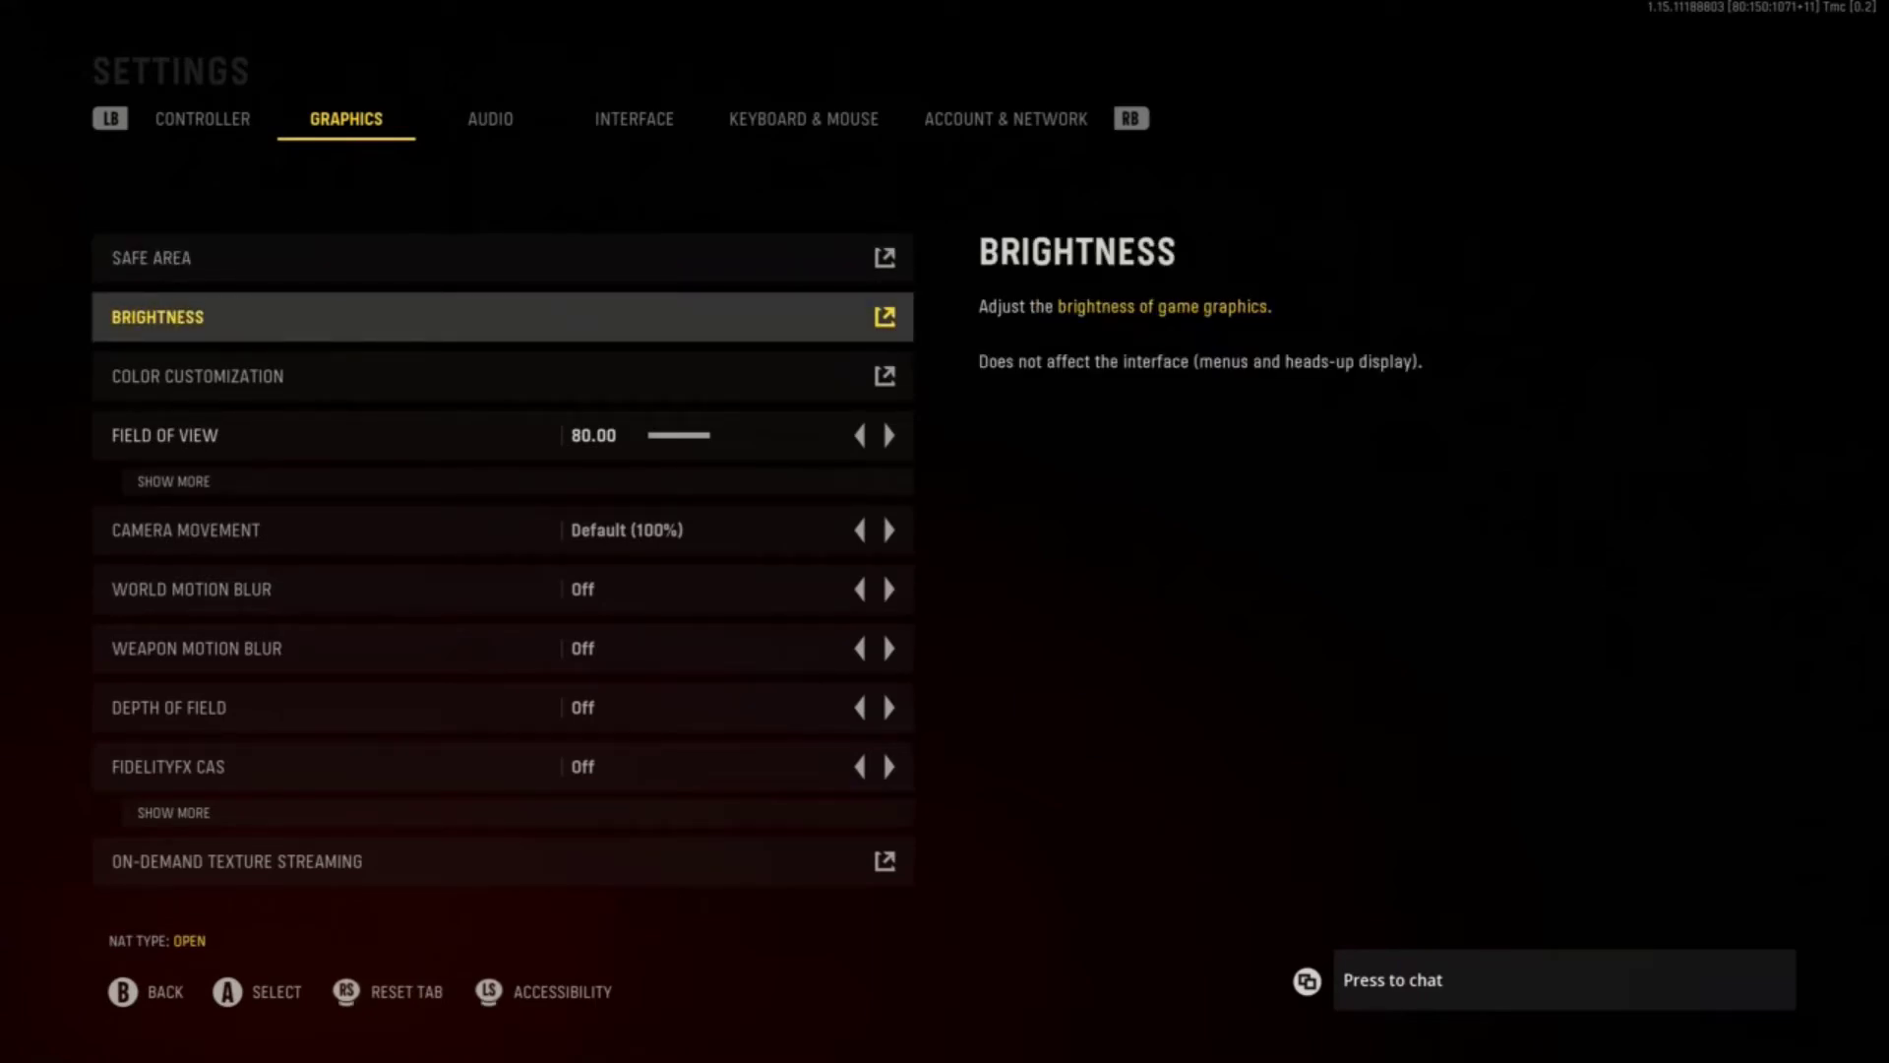
key("Up")
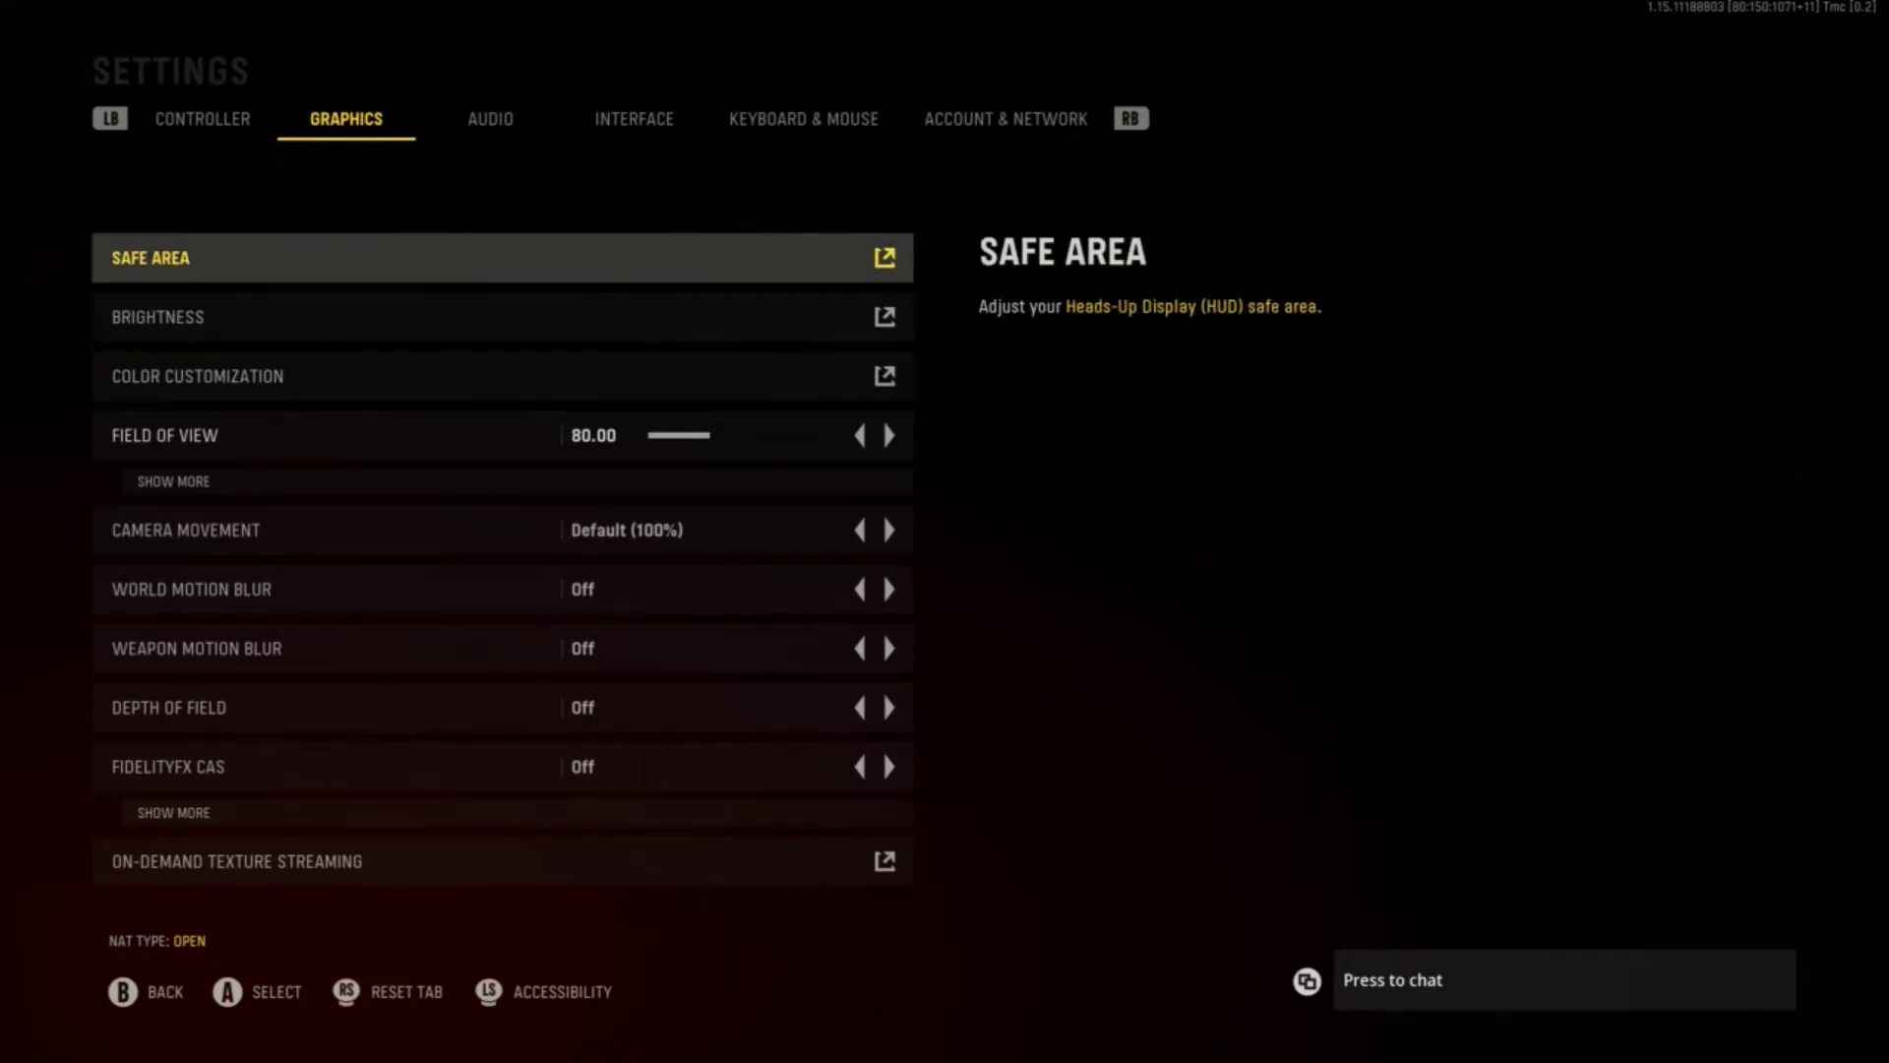
key("Down")
key("Down")
key("Down")
key("Down")
key("Down")
key("Down")
key("Down")
key("Down")
key("Down")
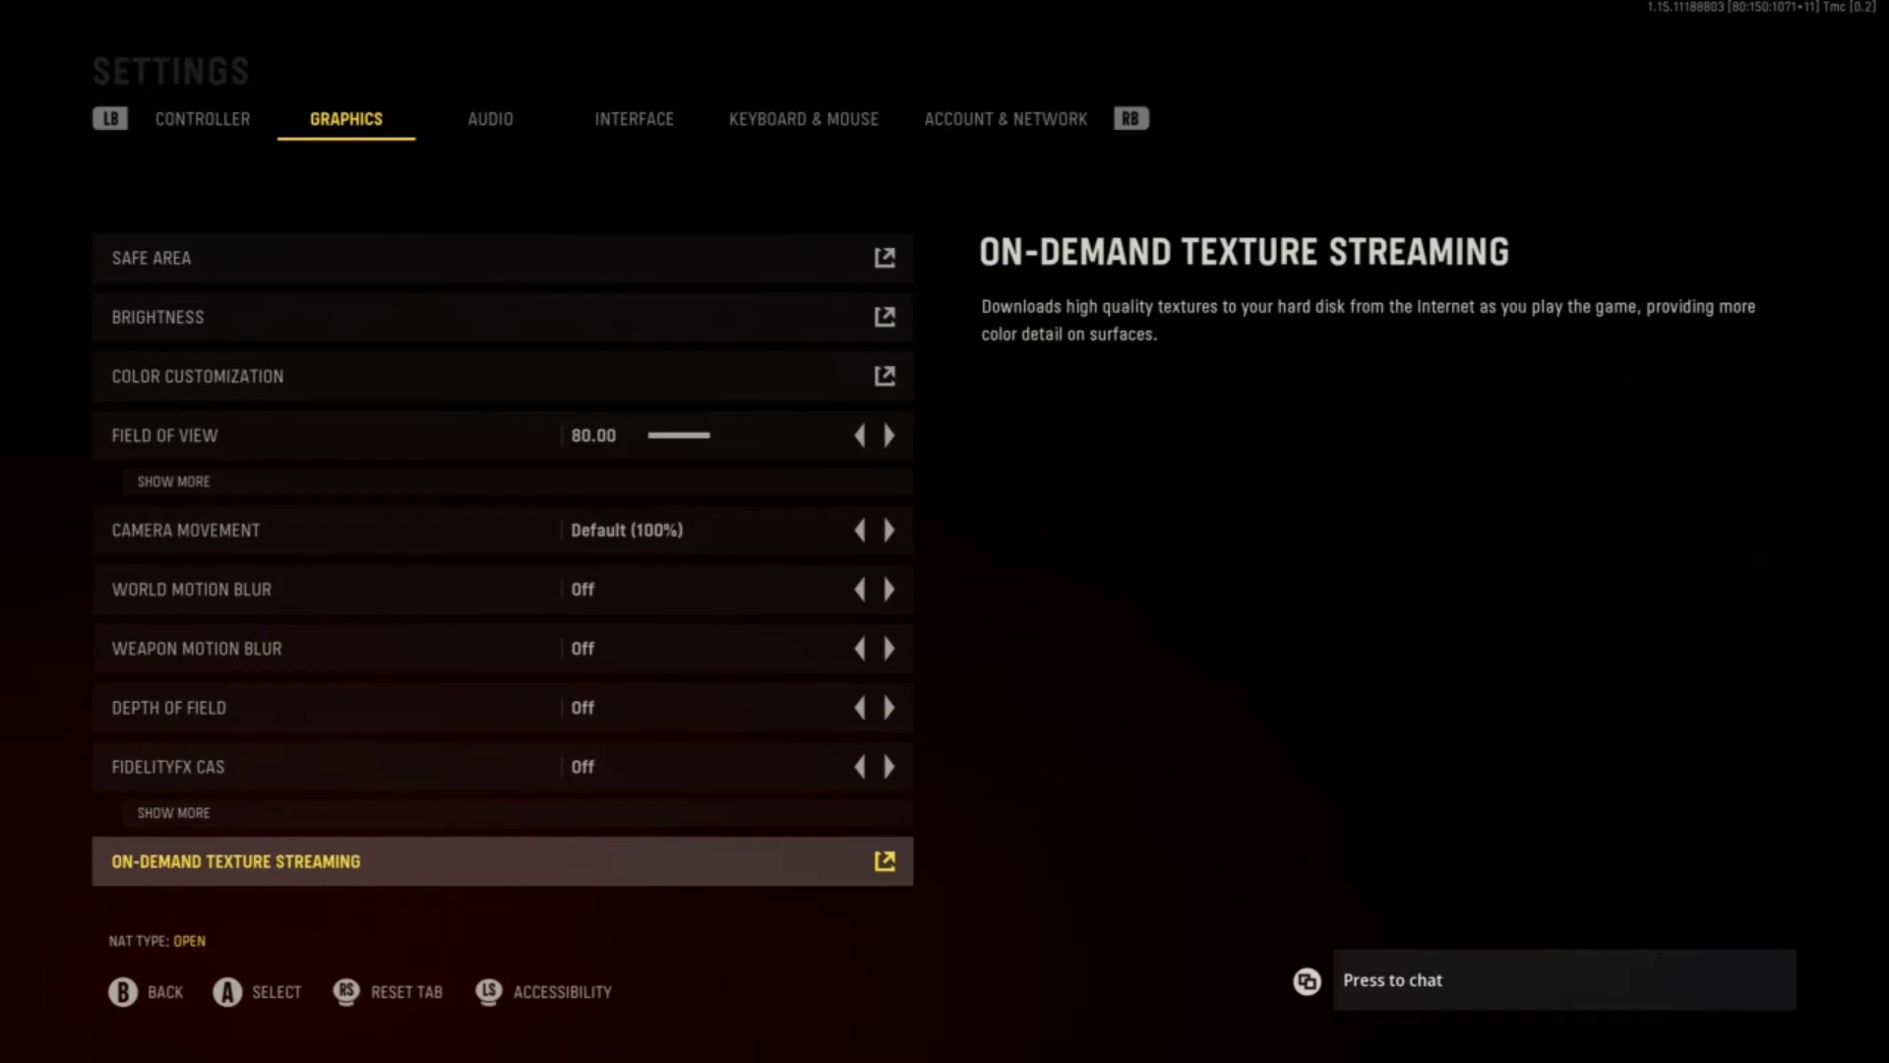
key("Down")
key("Up")
key("Up")
key("Up")
key("Up")
key("Up")
key("Up")
key("Up")
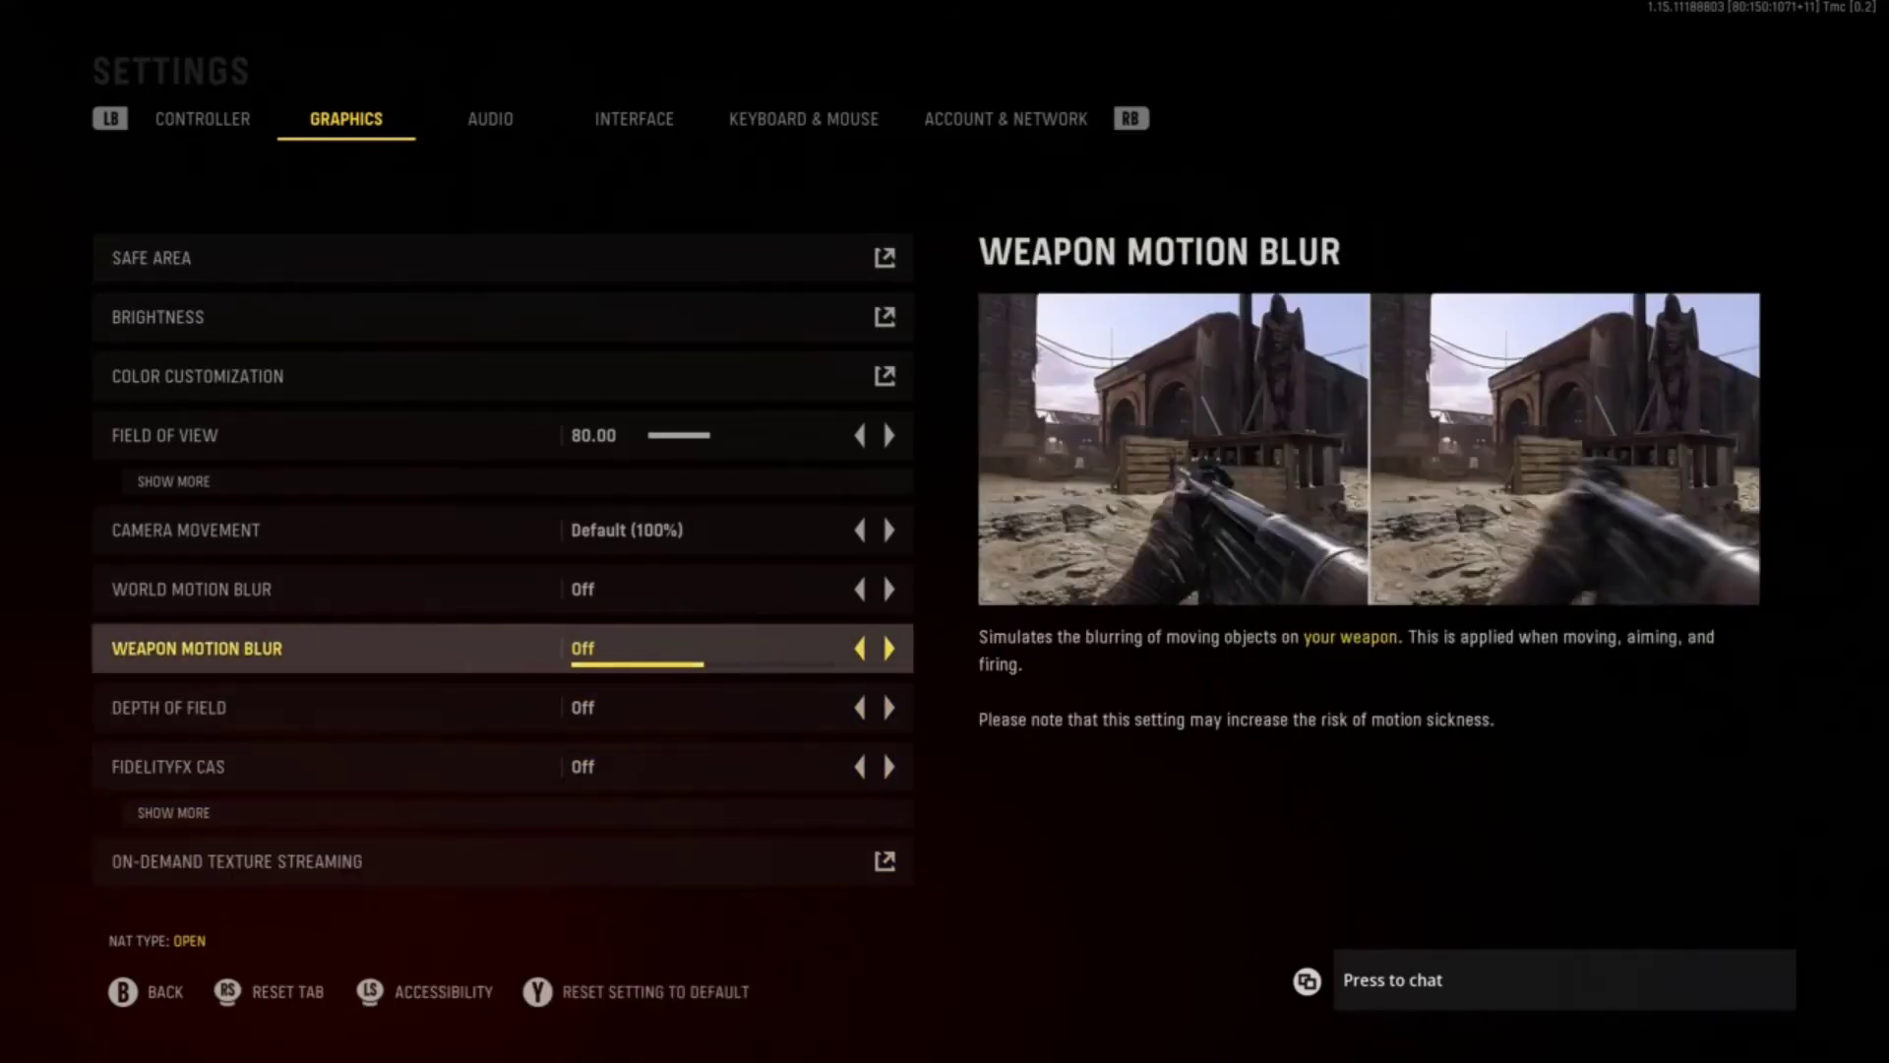
Step: Expand and collapse the extra Field of View options, then go to Controller Gameplay settings
key("x")
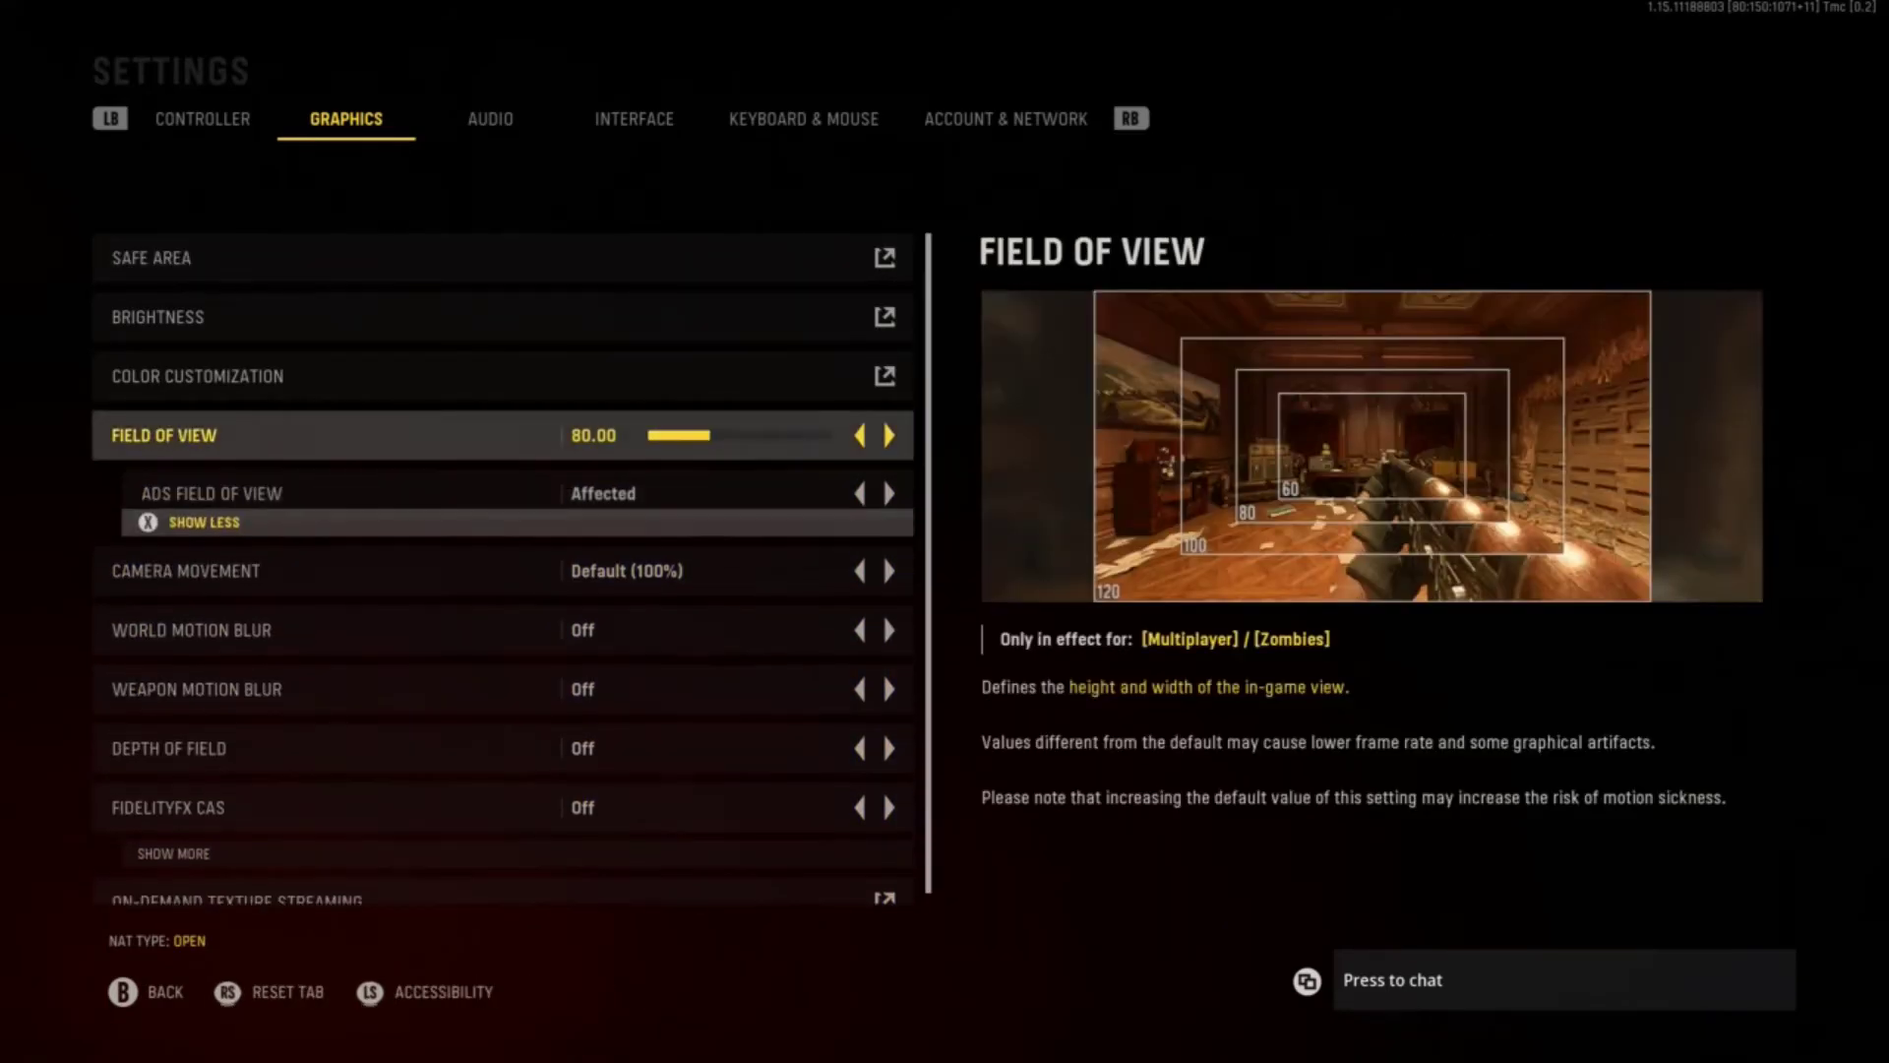
key("x")
key("q")
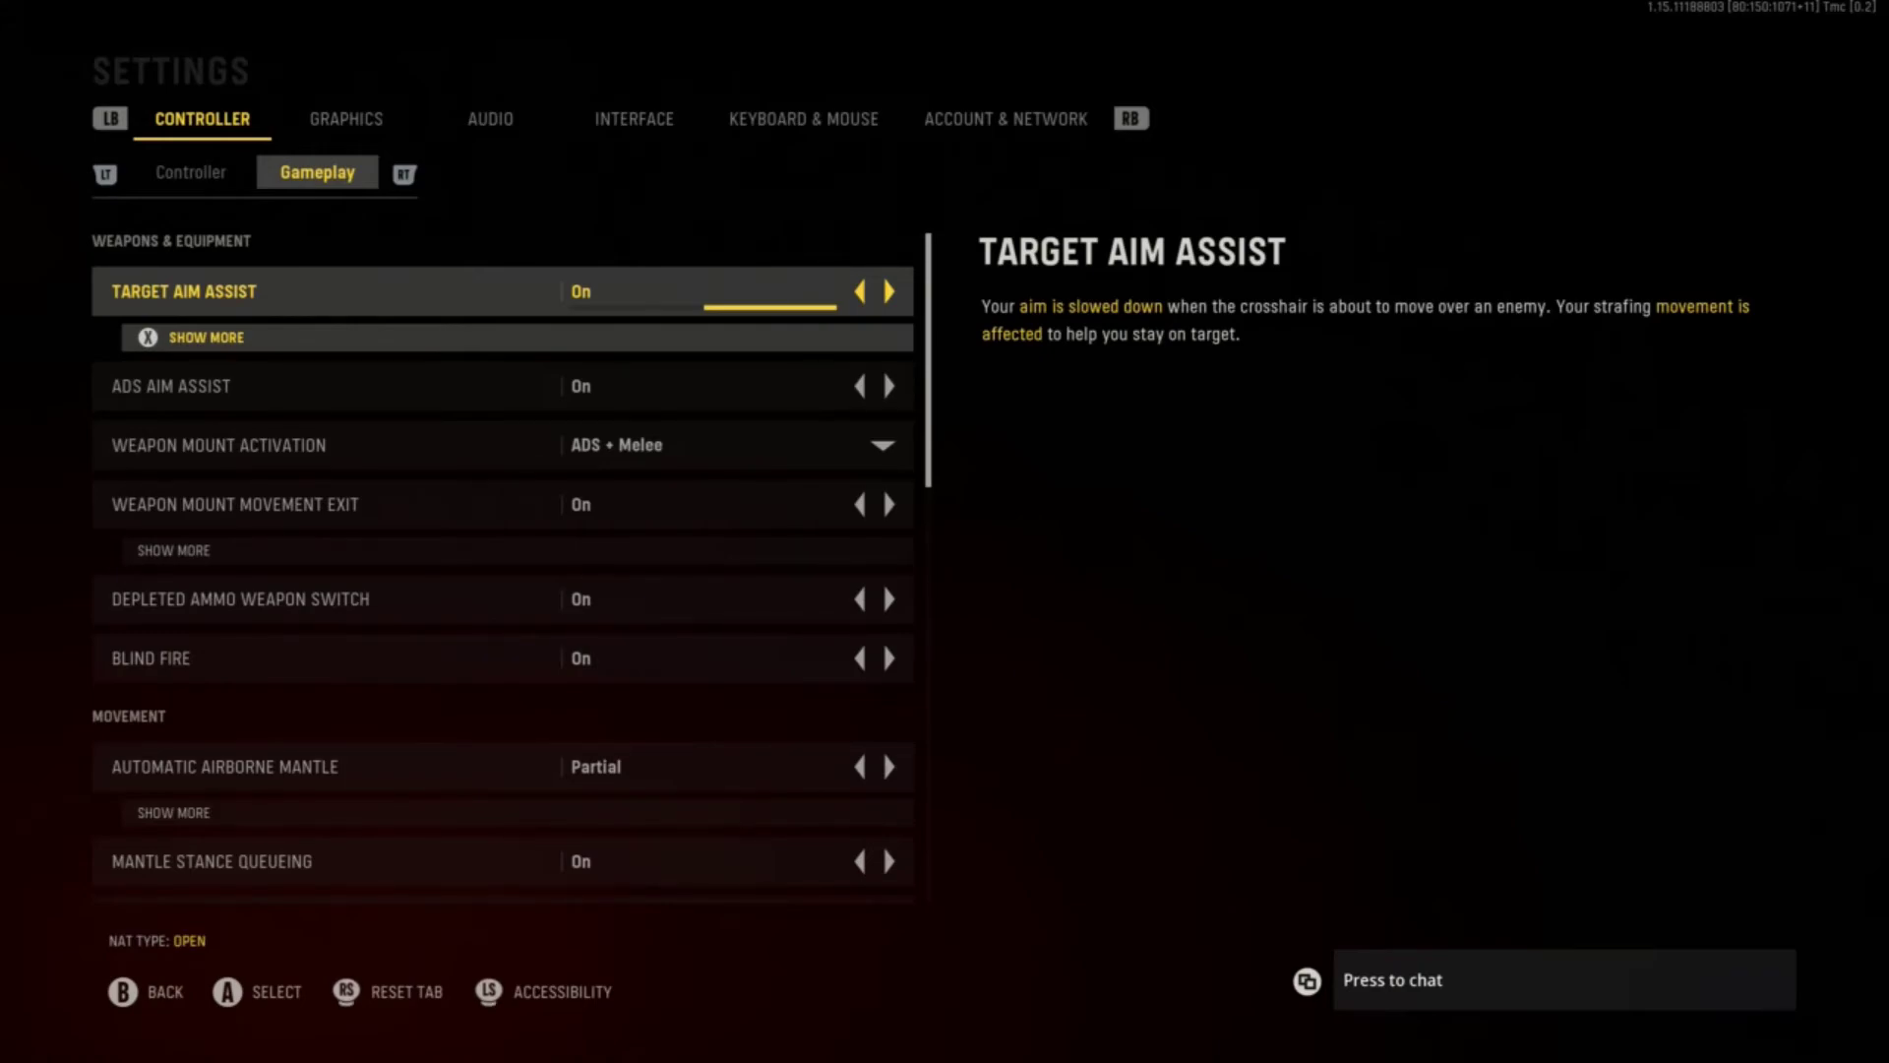
key("Down")
key("Down")
key("Down")
key("Down")
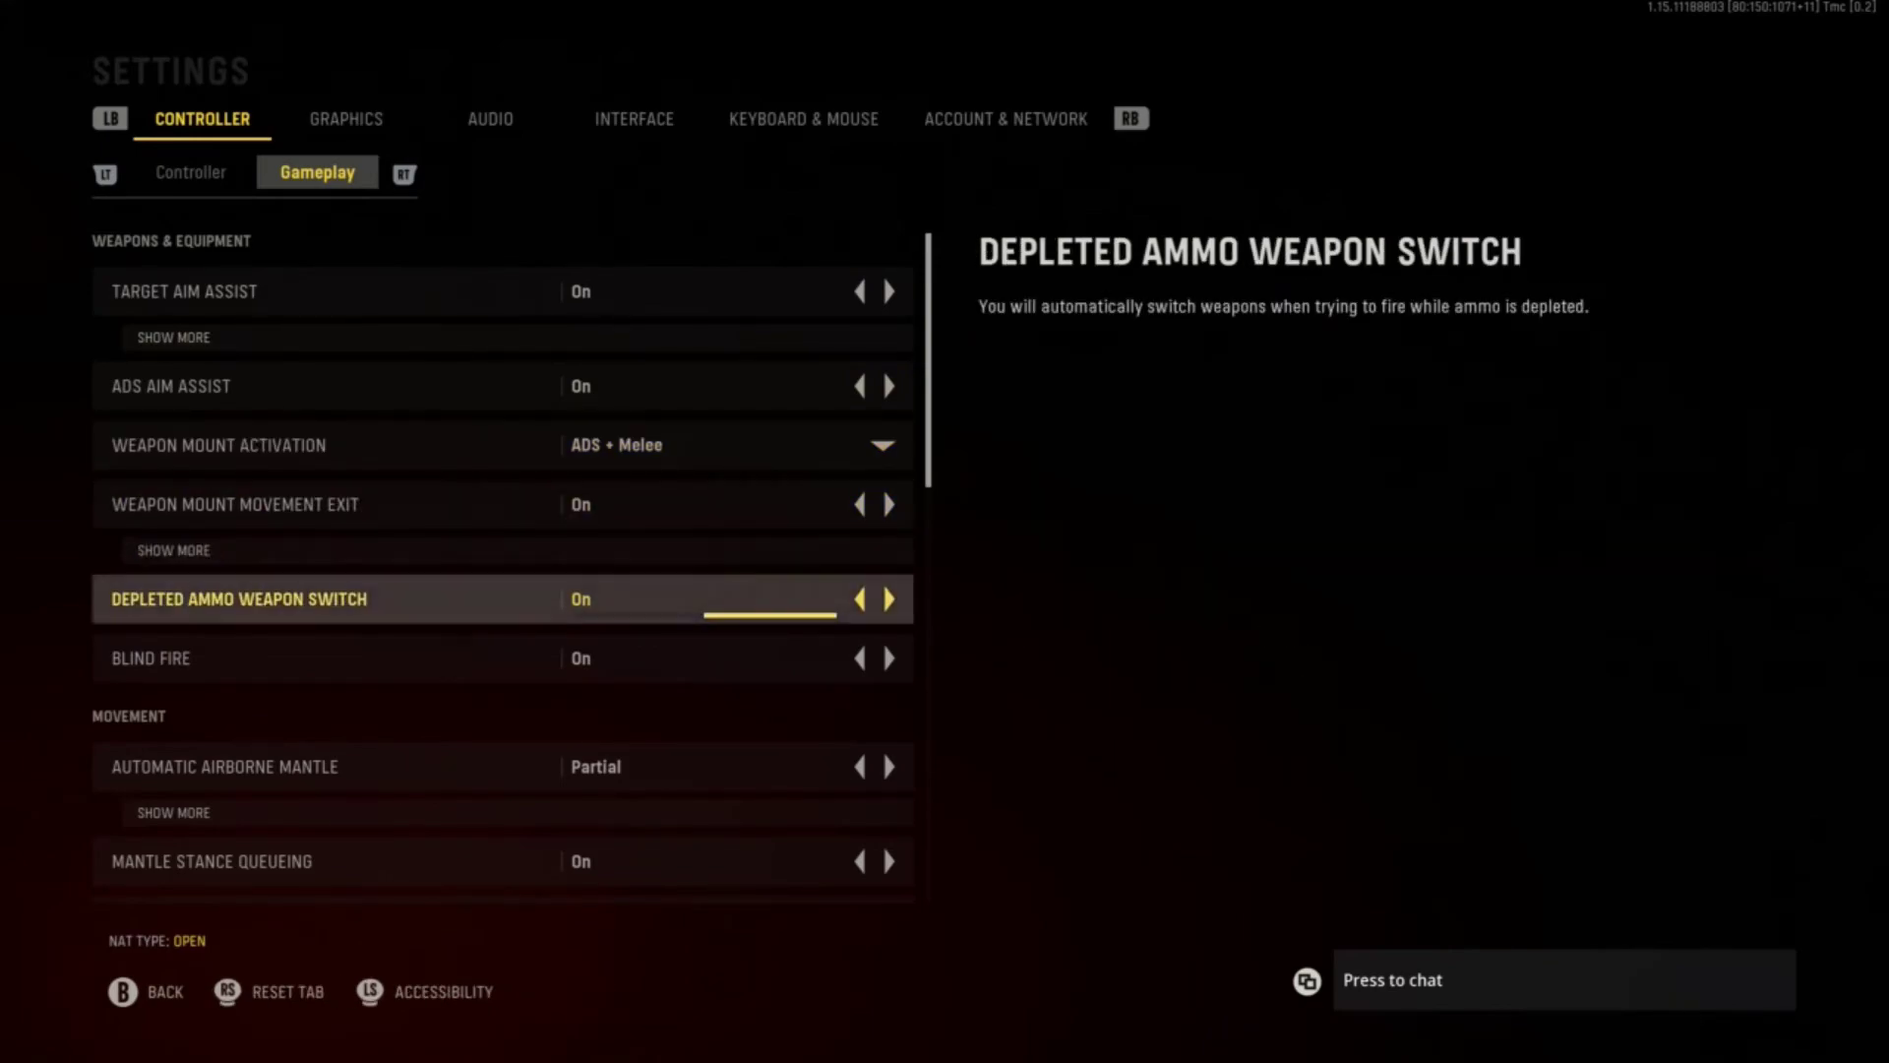
key("Down")
key("Up")
key("Up")
key("Up")
key("Up")
key("Down")
key("Down")
key("Down")
key("Down")
key("Down")
key("Down")
key("Down")
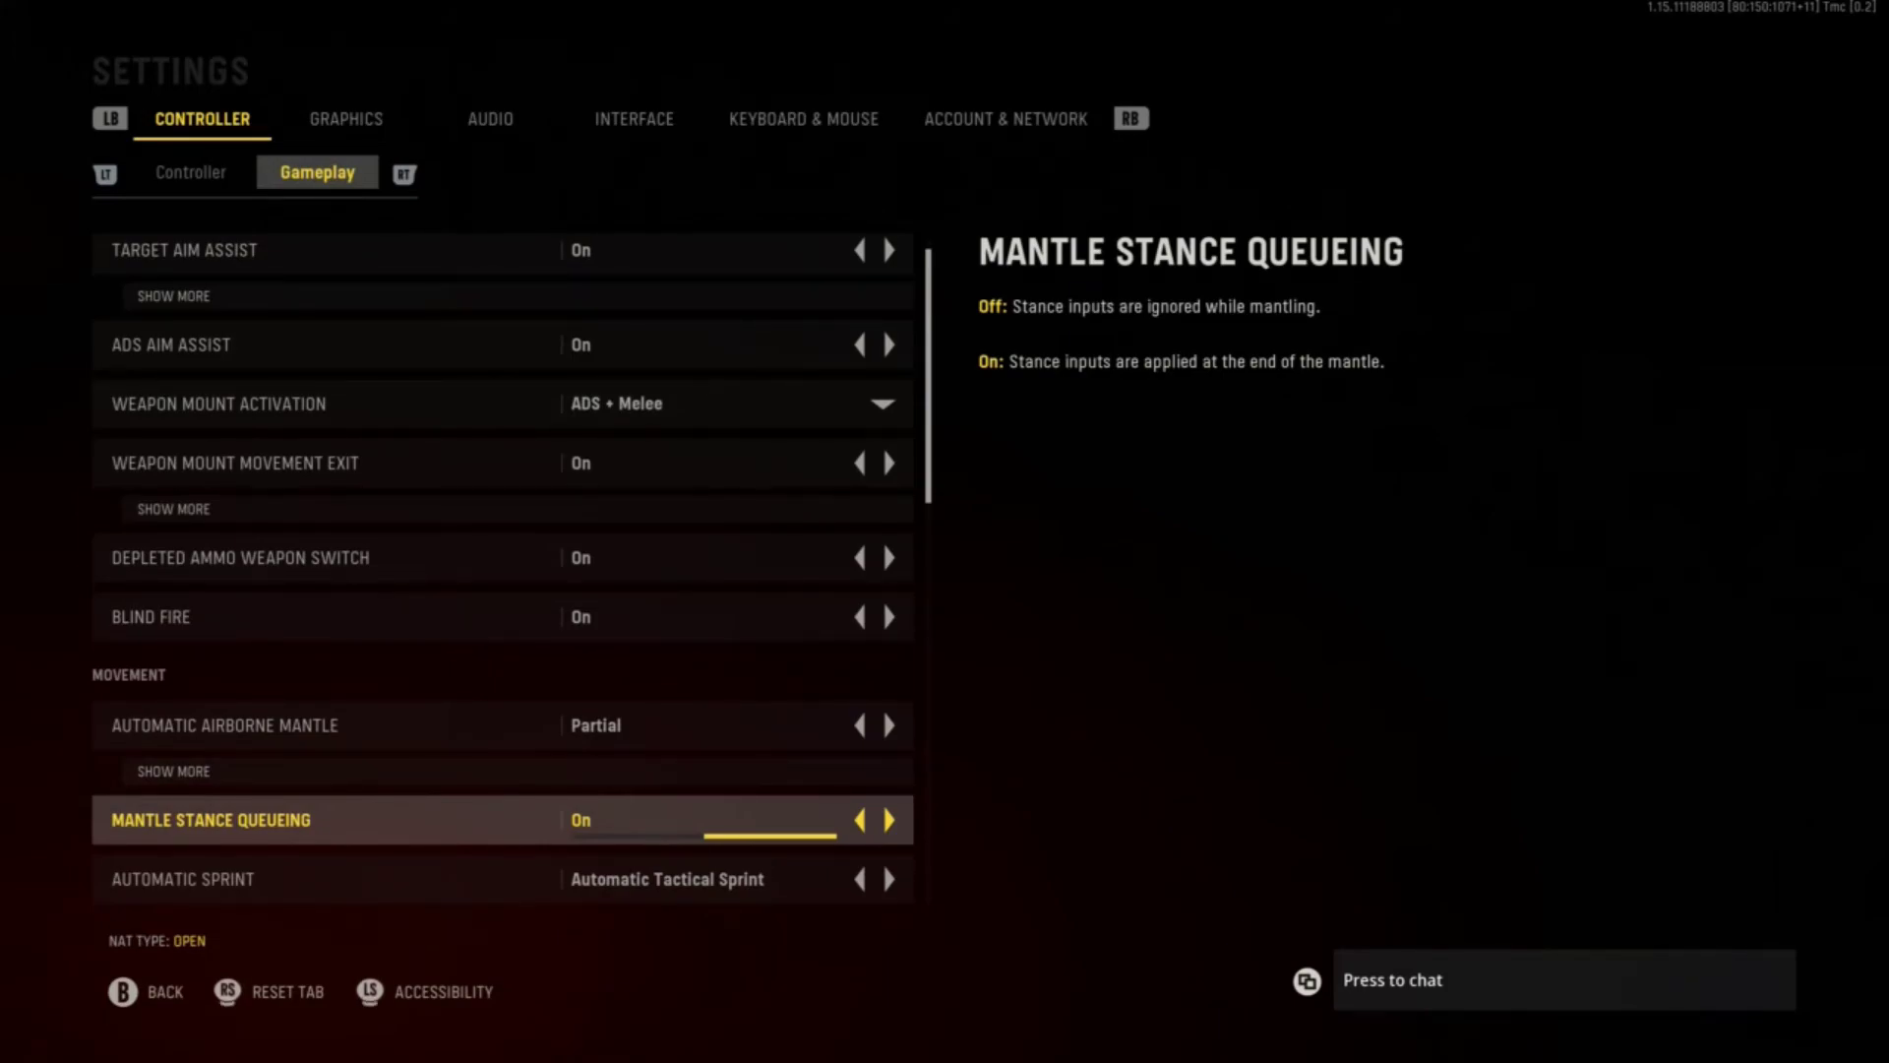
key("Down")
key("Down")
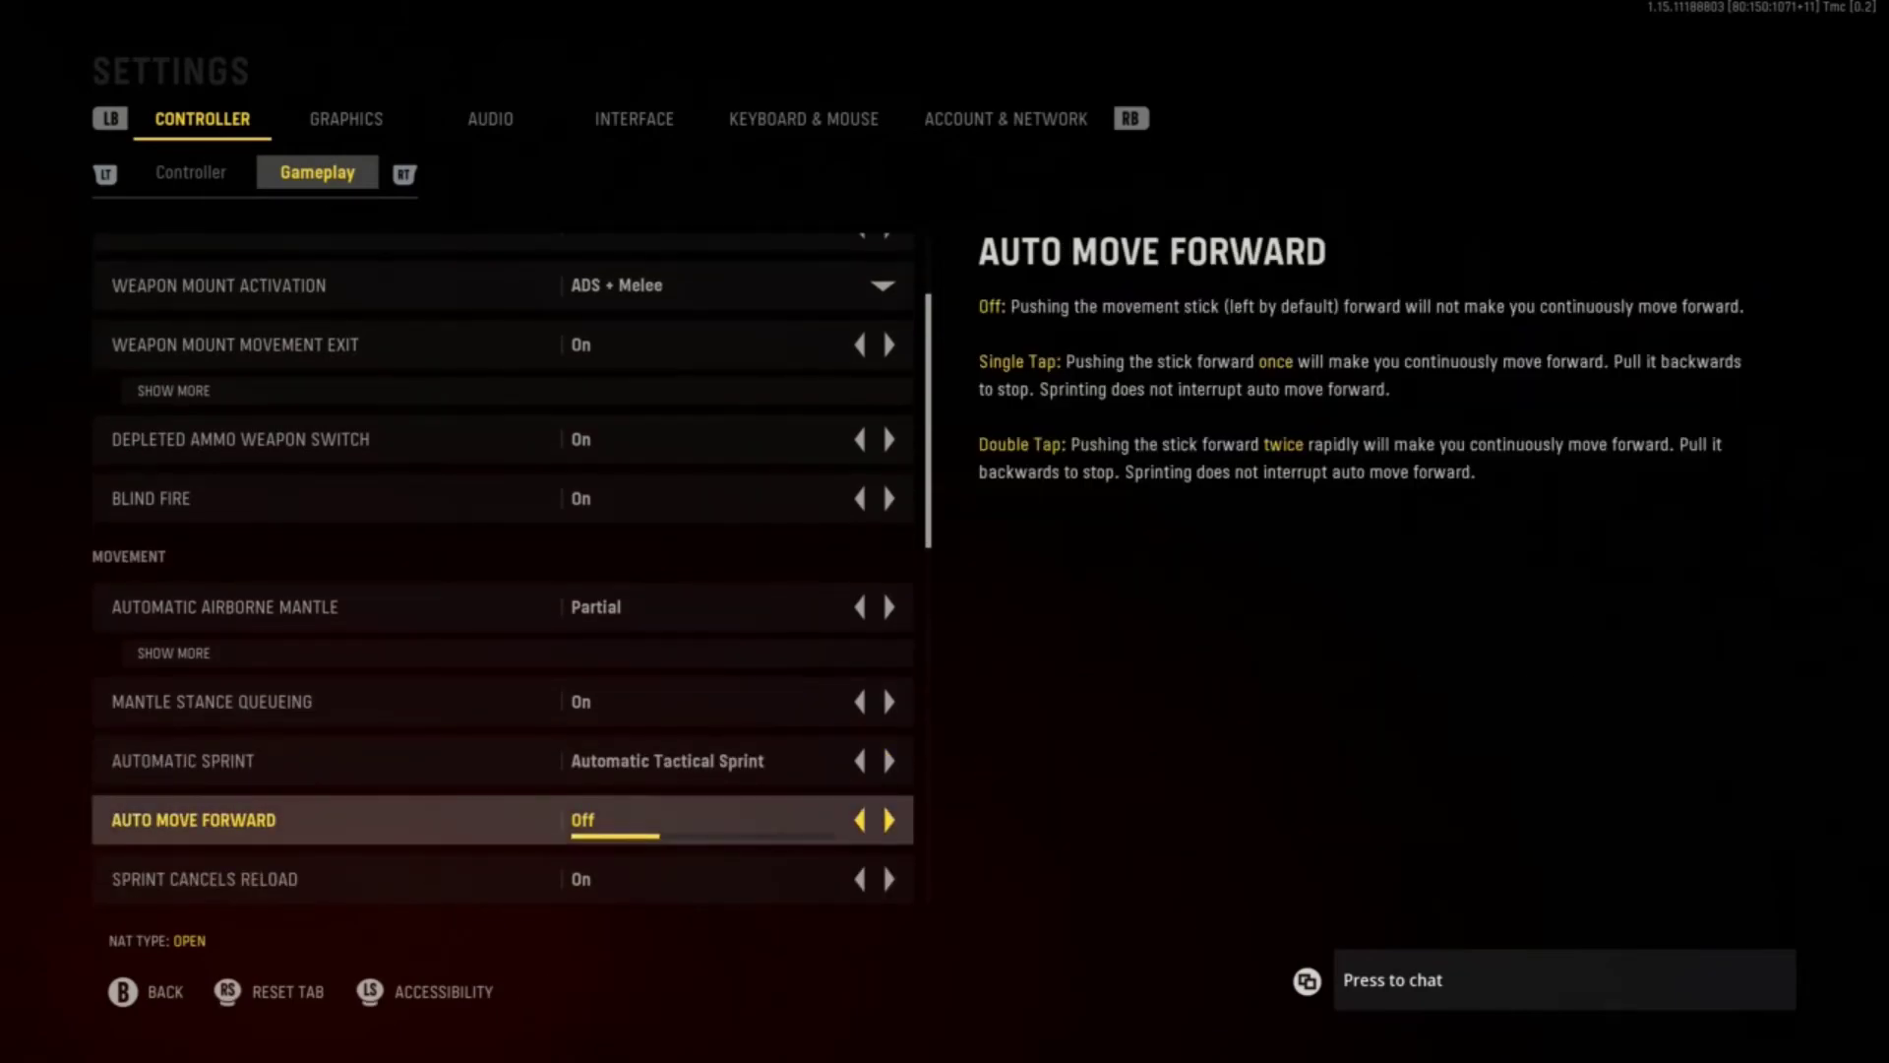
key("Down")
key("Down")
key("Down")
key("Down")
key("Down")
key("Down")
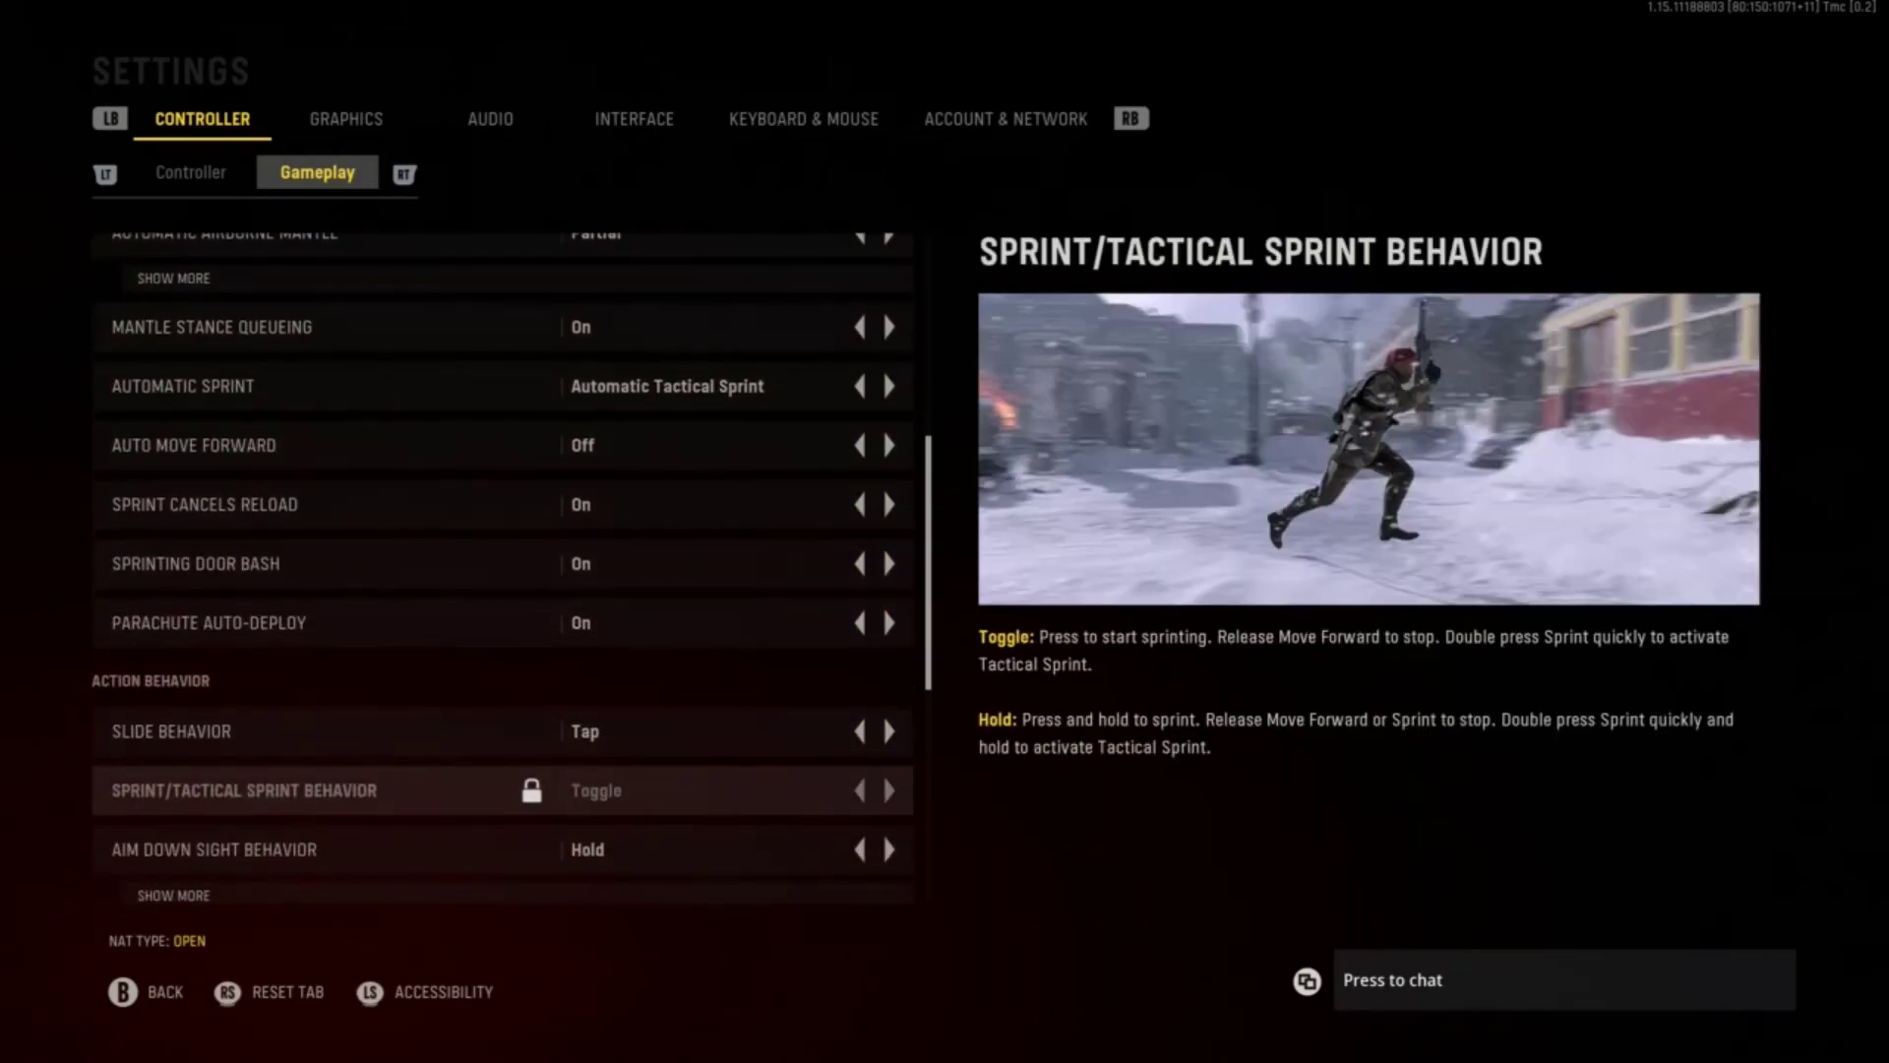
key("Down")
key("Down")
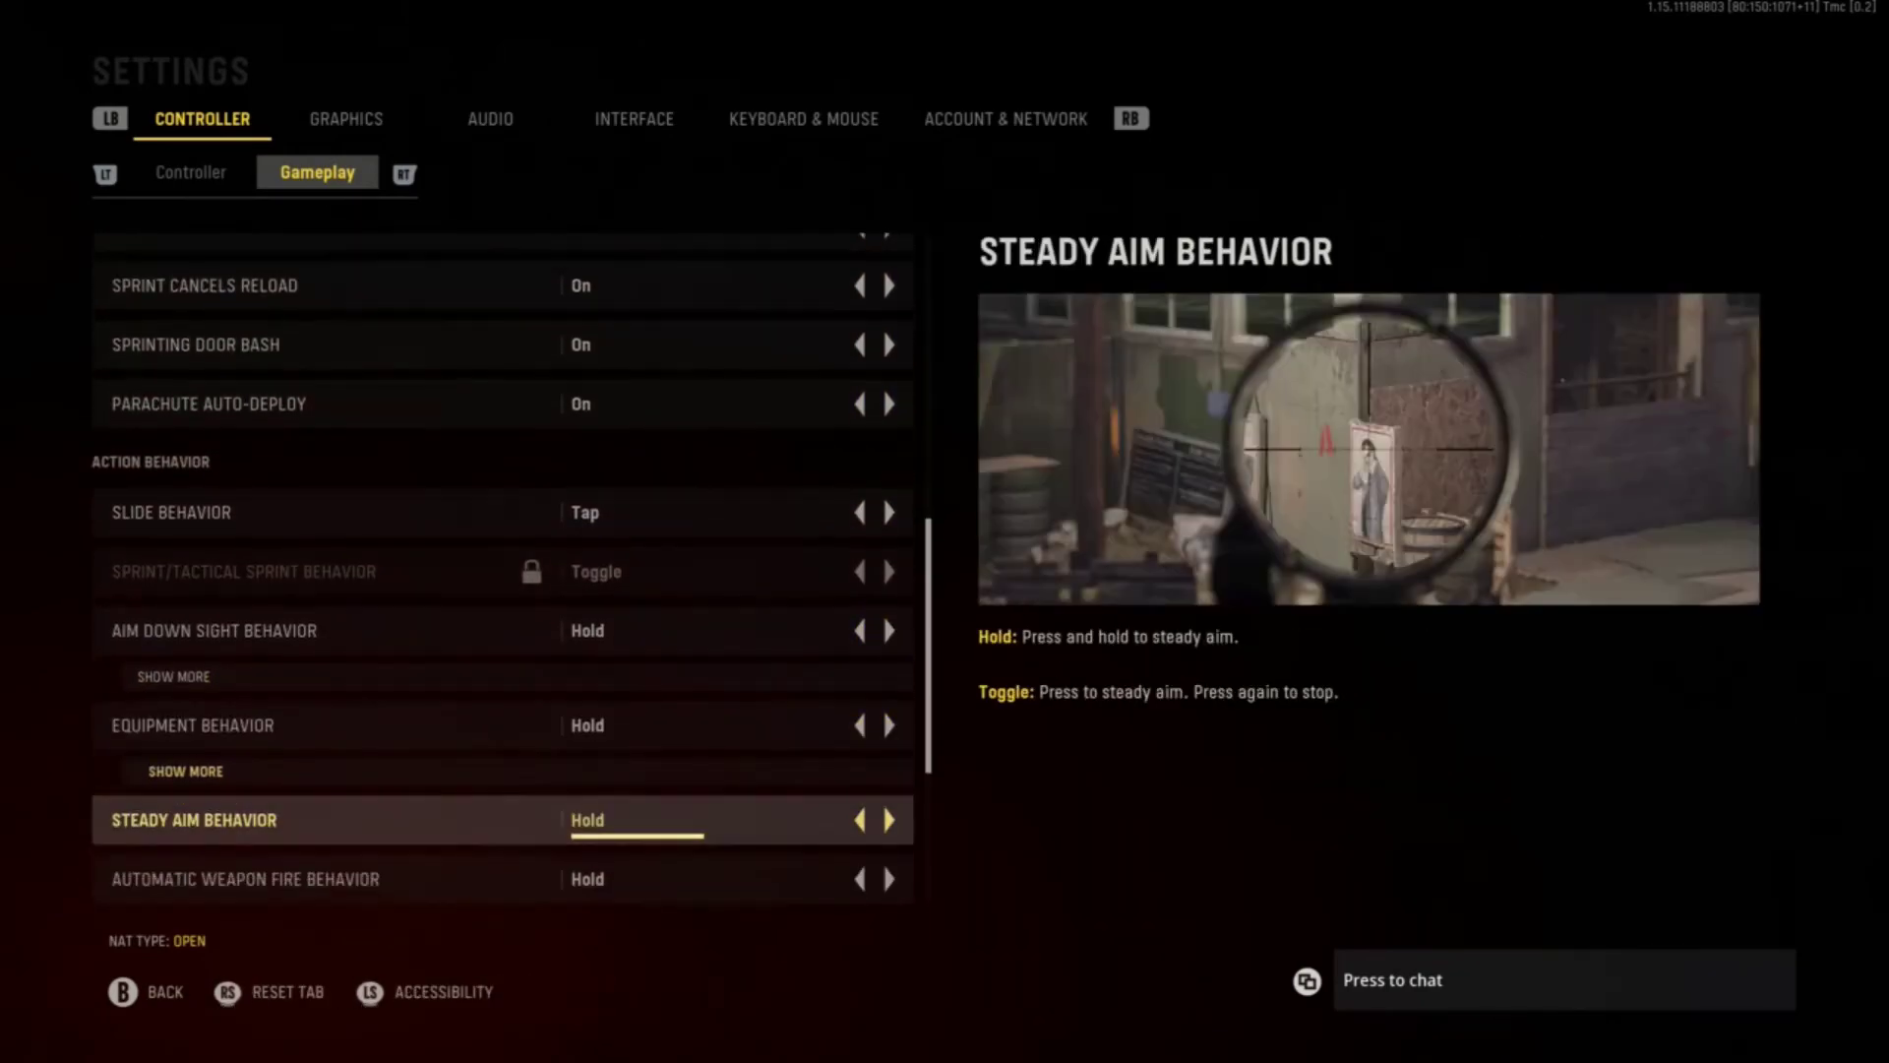
key("Down")
key("Down")
key("Down")
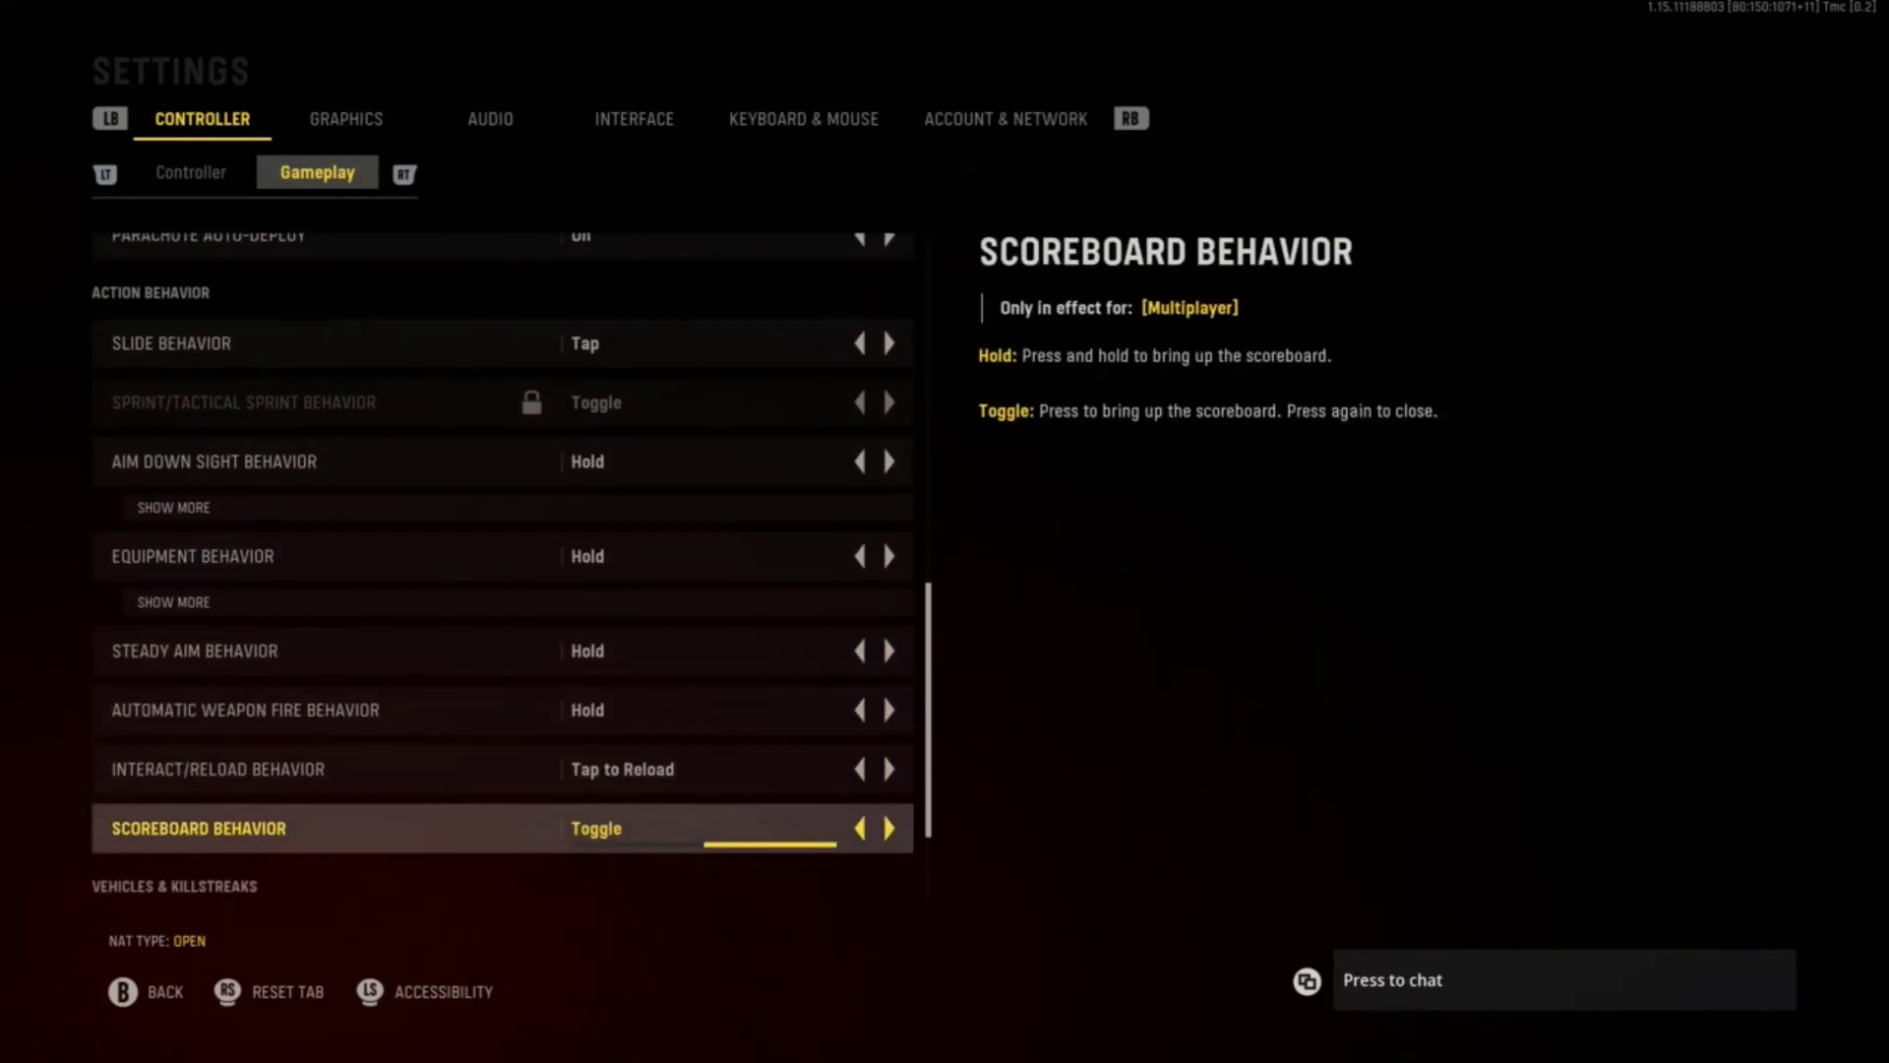
key("Up")
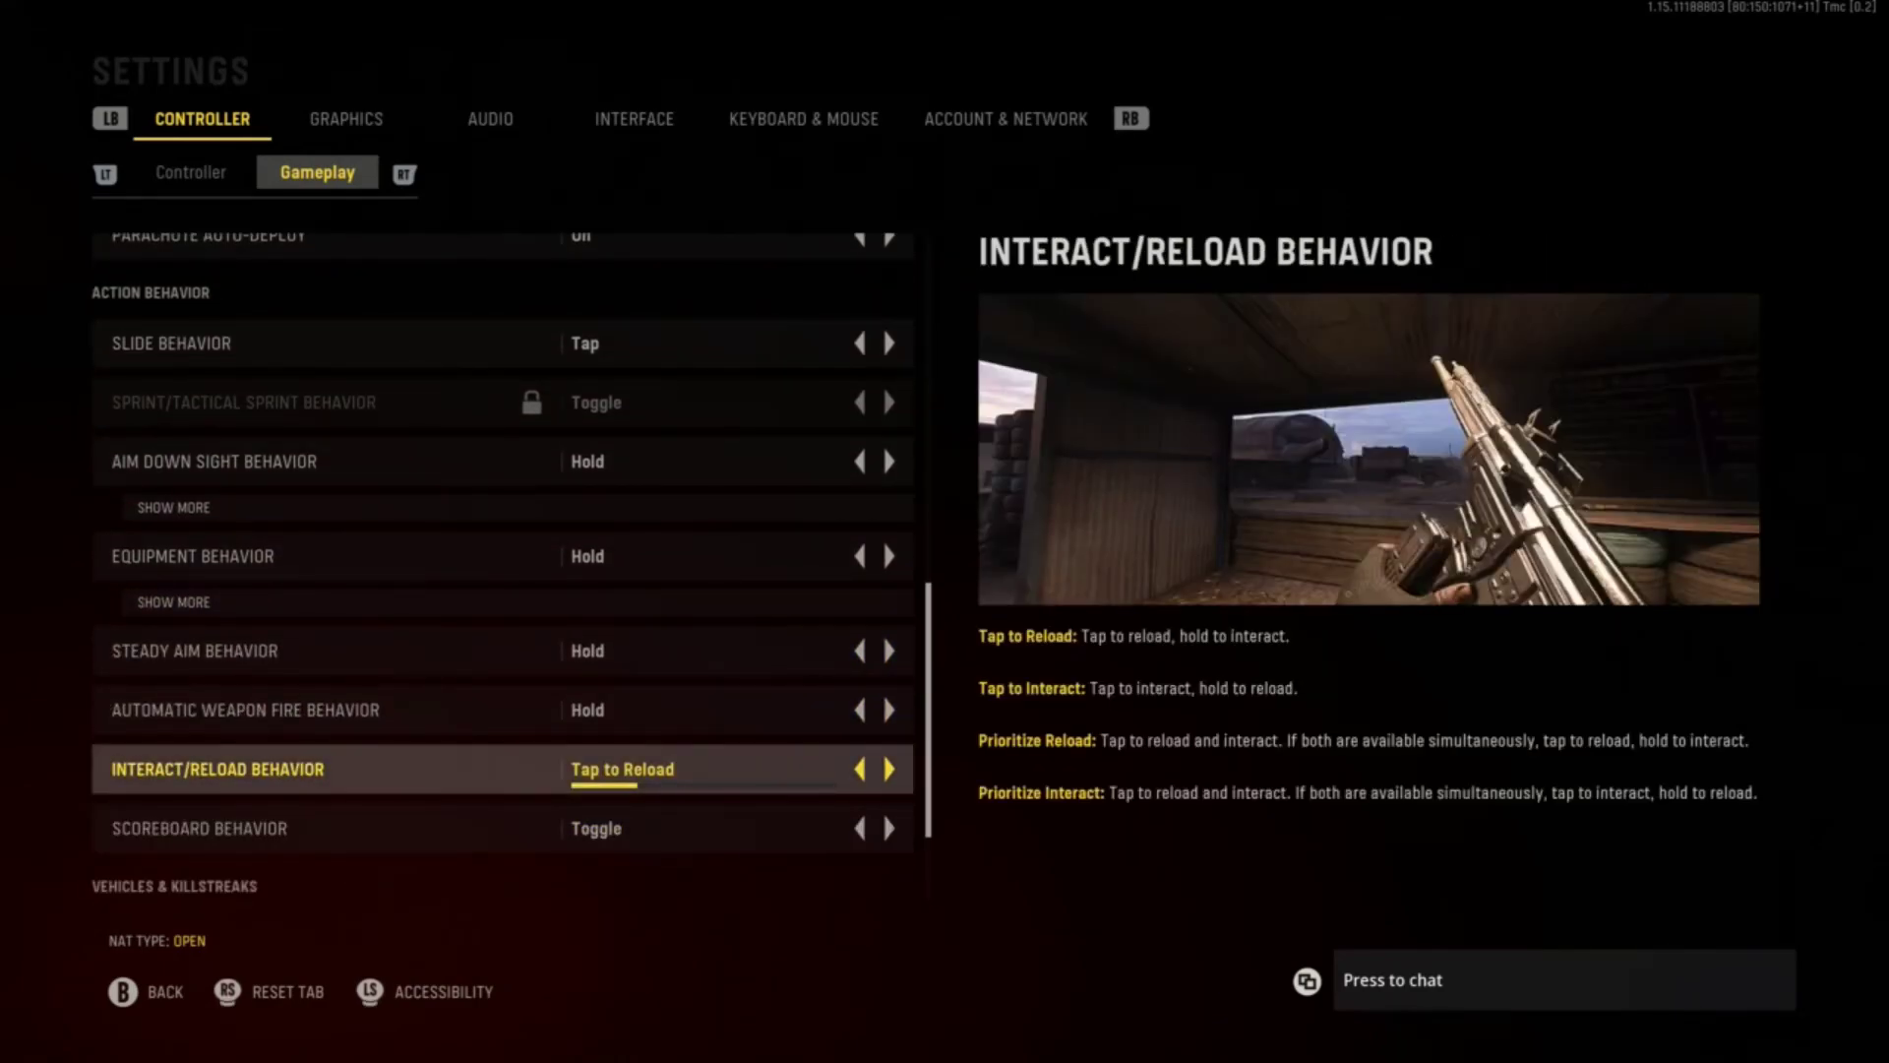
key("Up")
key("Up")
key("Up")
key("Up")
key("Up")
key("Up")
key("Up")
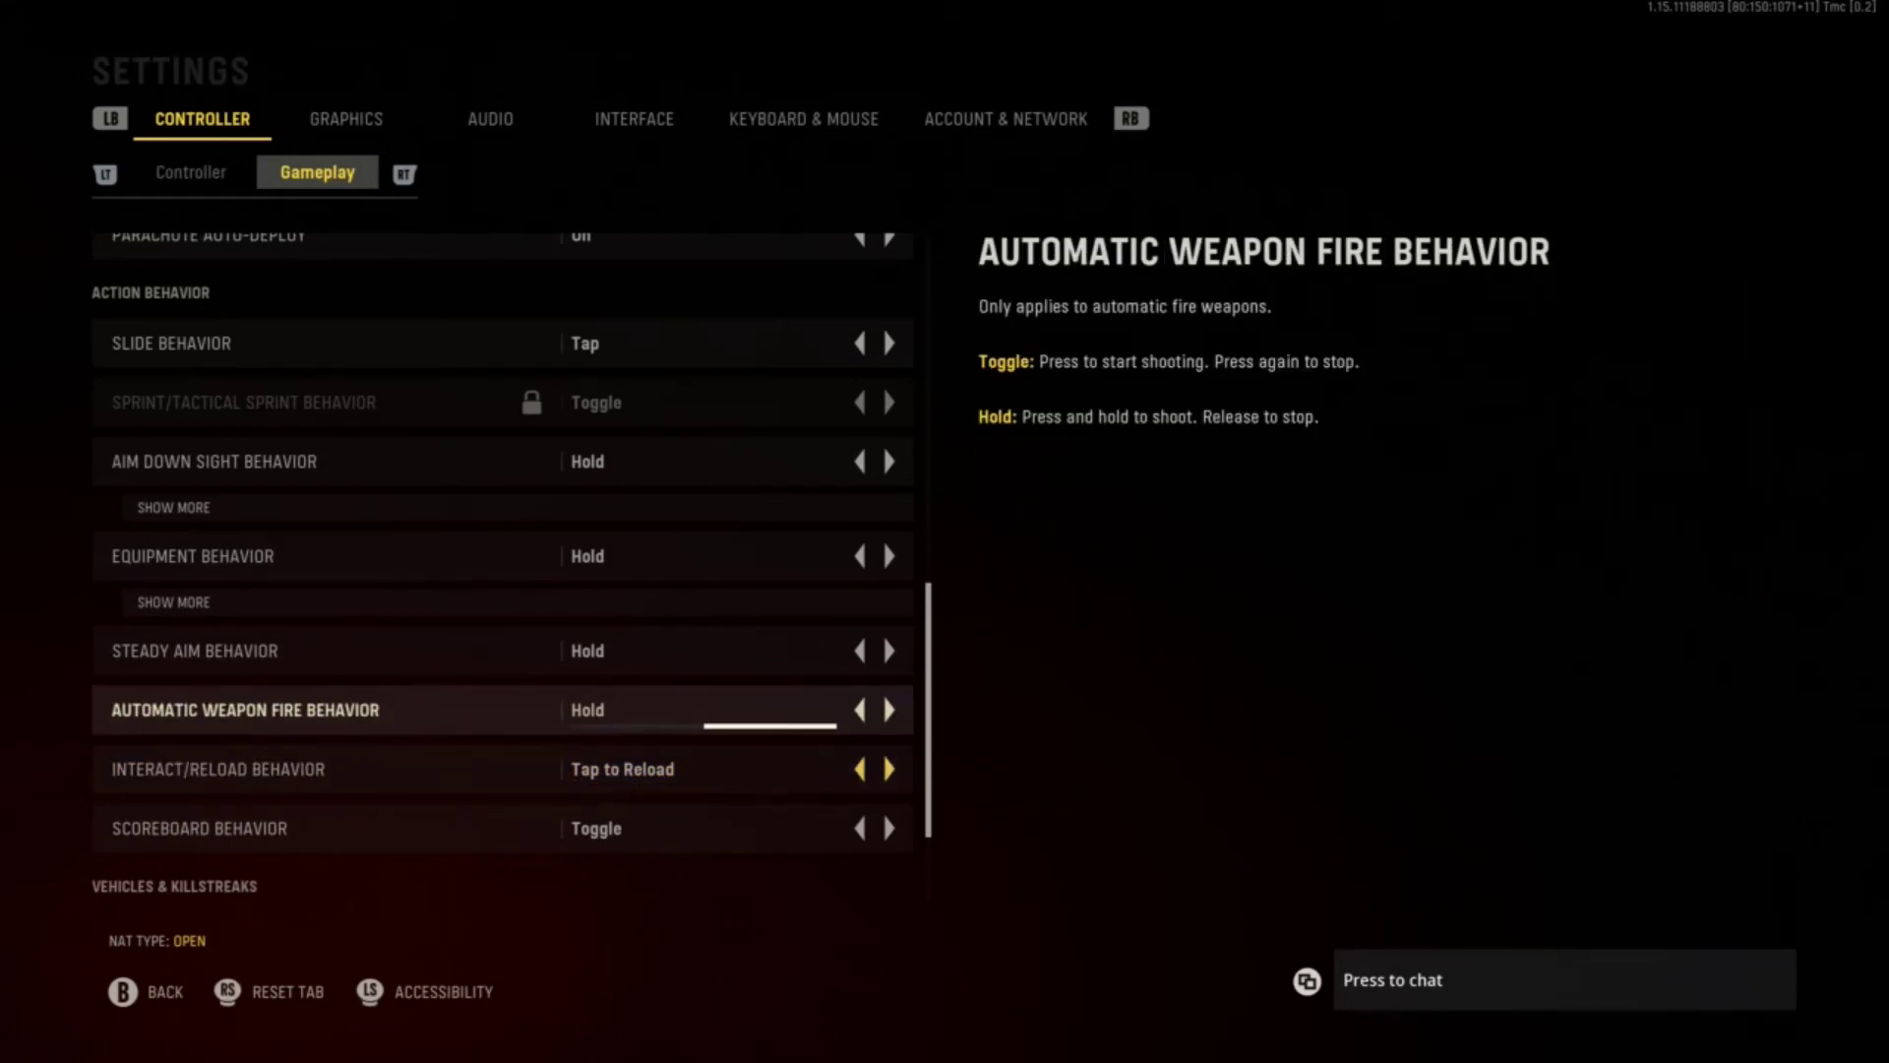
key("Down")
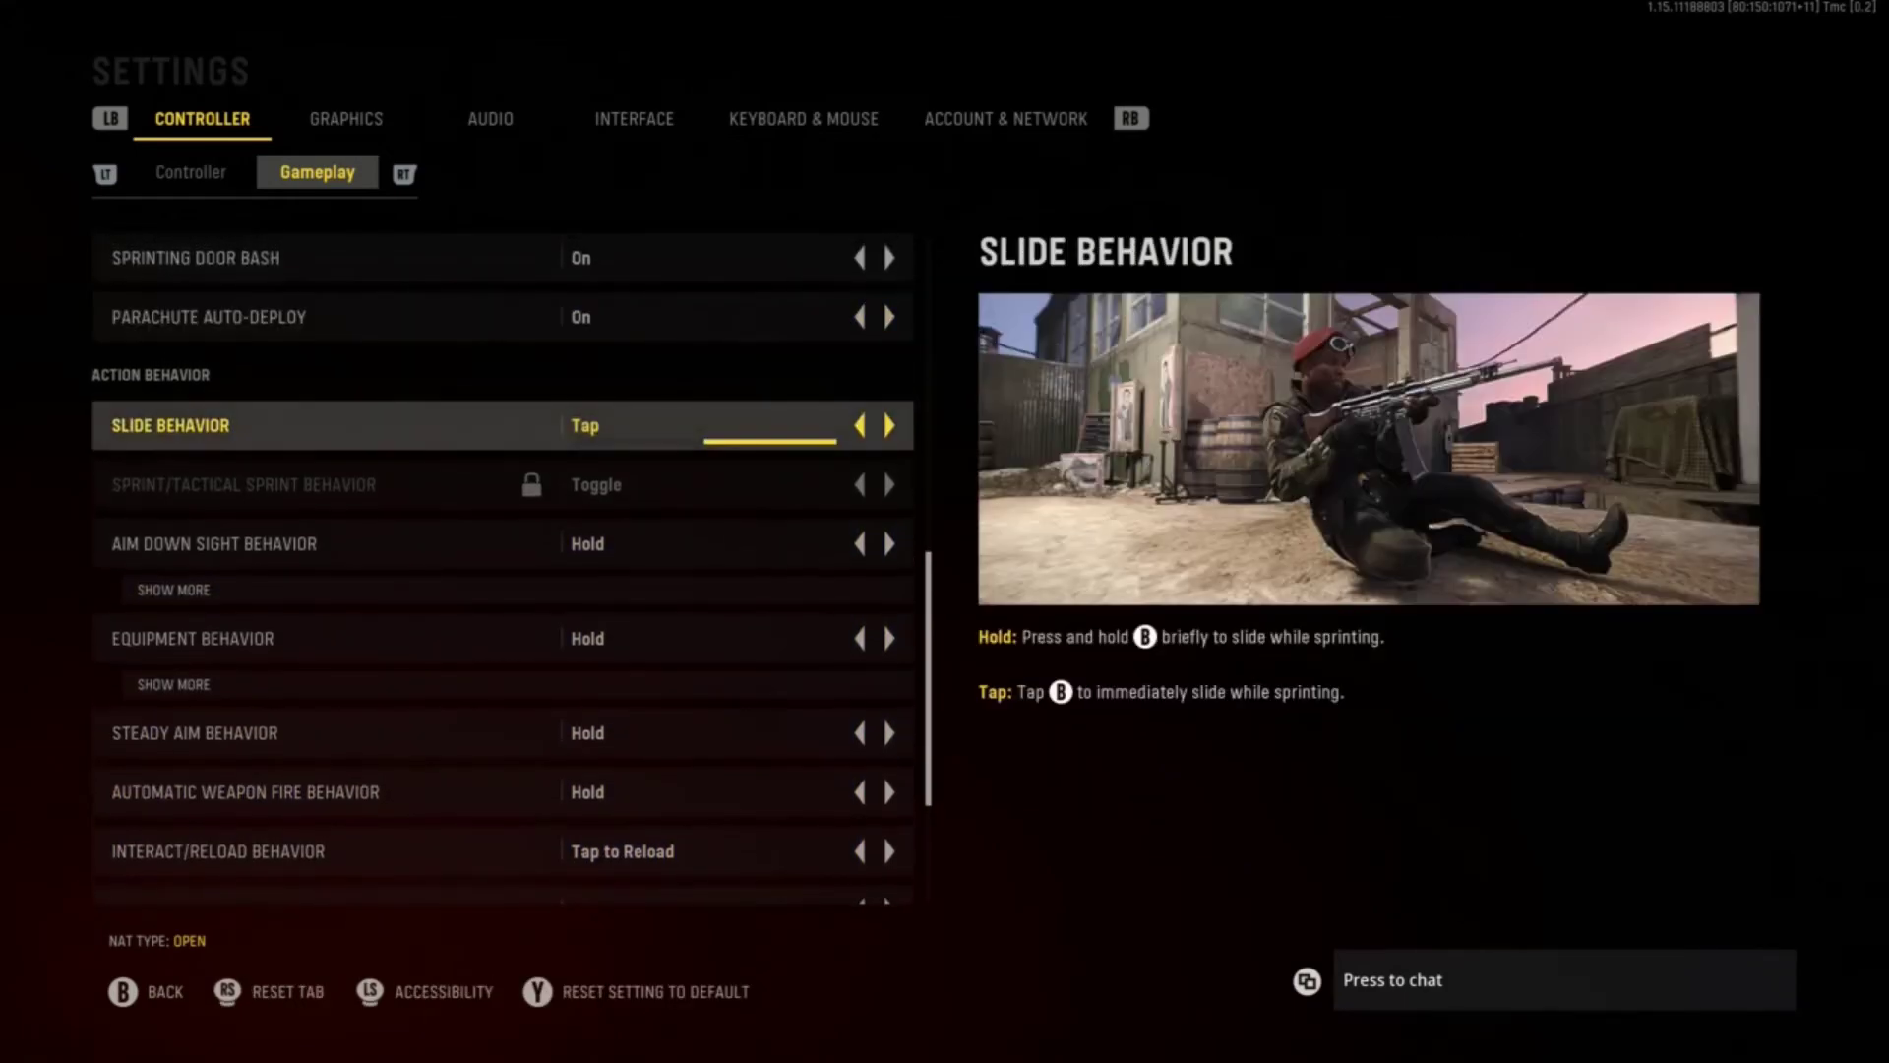
key("Up")
key("Up")
key("Up")
key("Up")
key("Up")
key("Up")
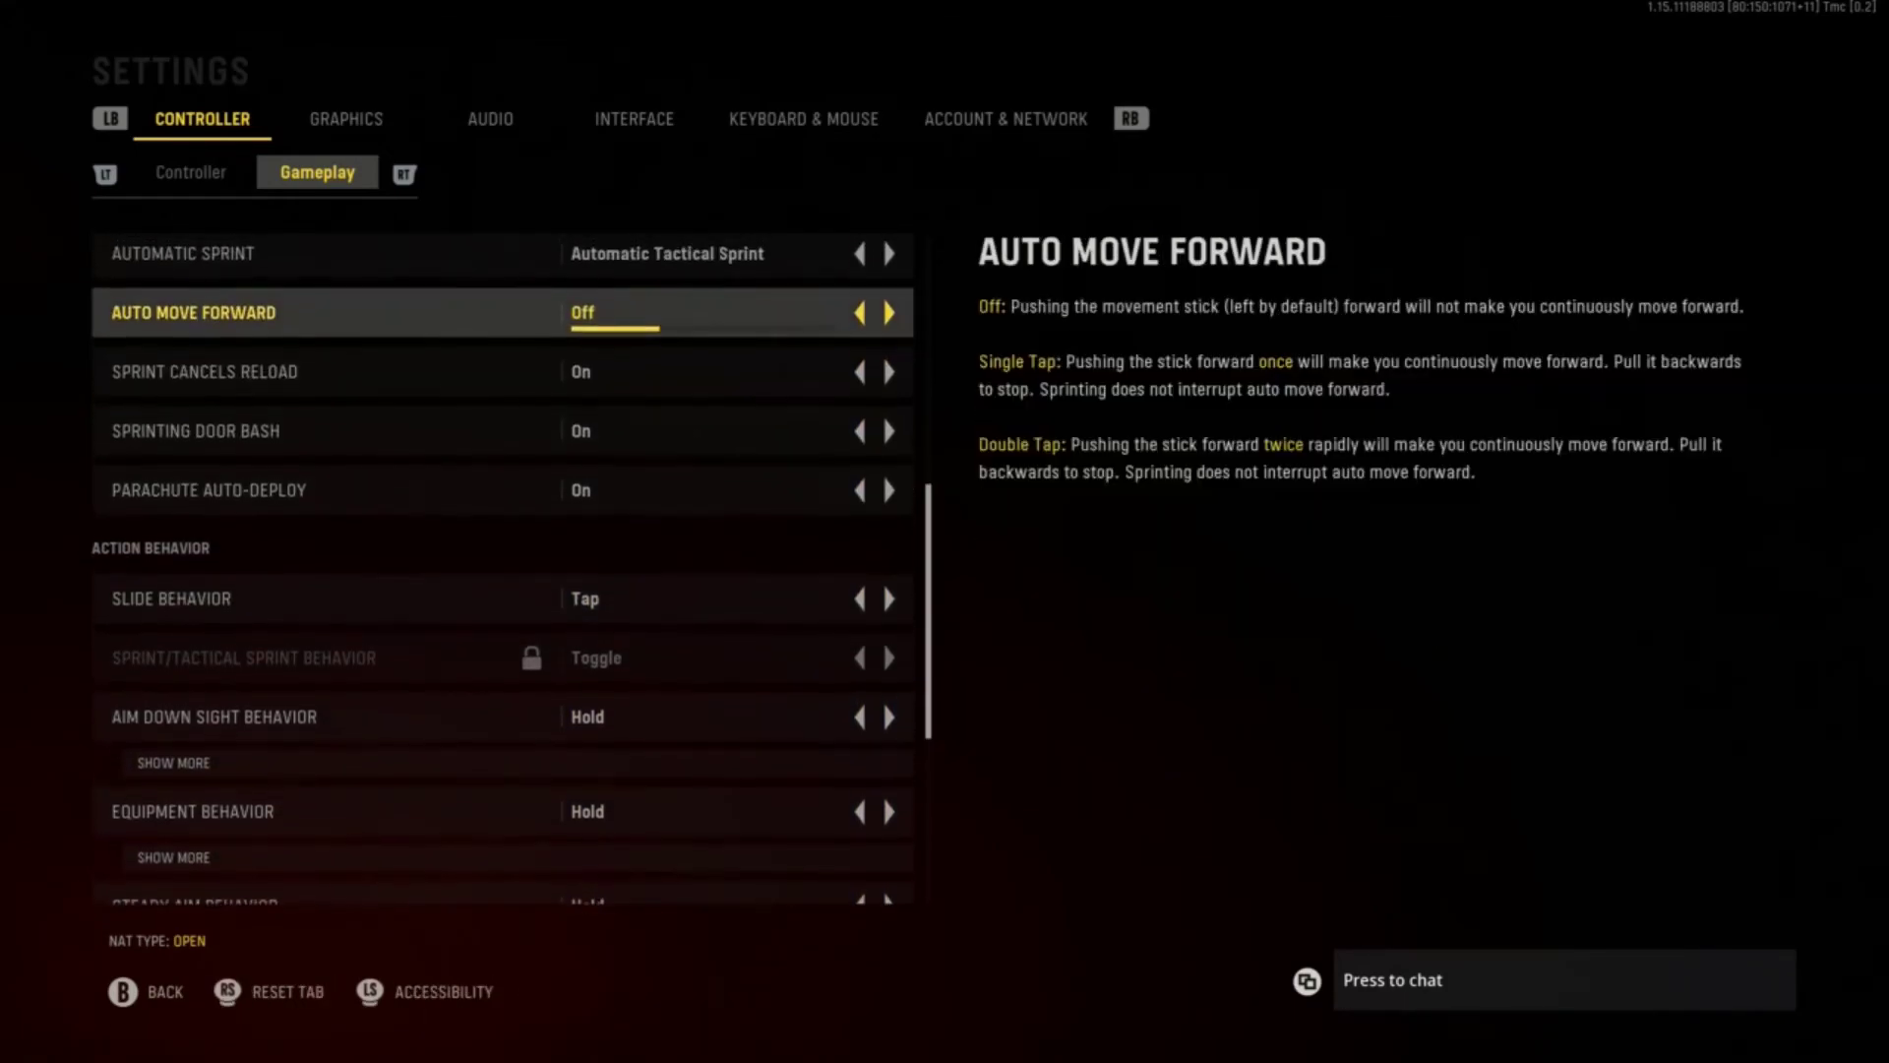
key("Up")
key("Up")
key("Up")
key("Up")
key("Up")
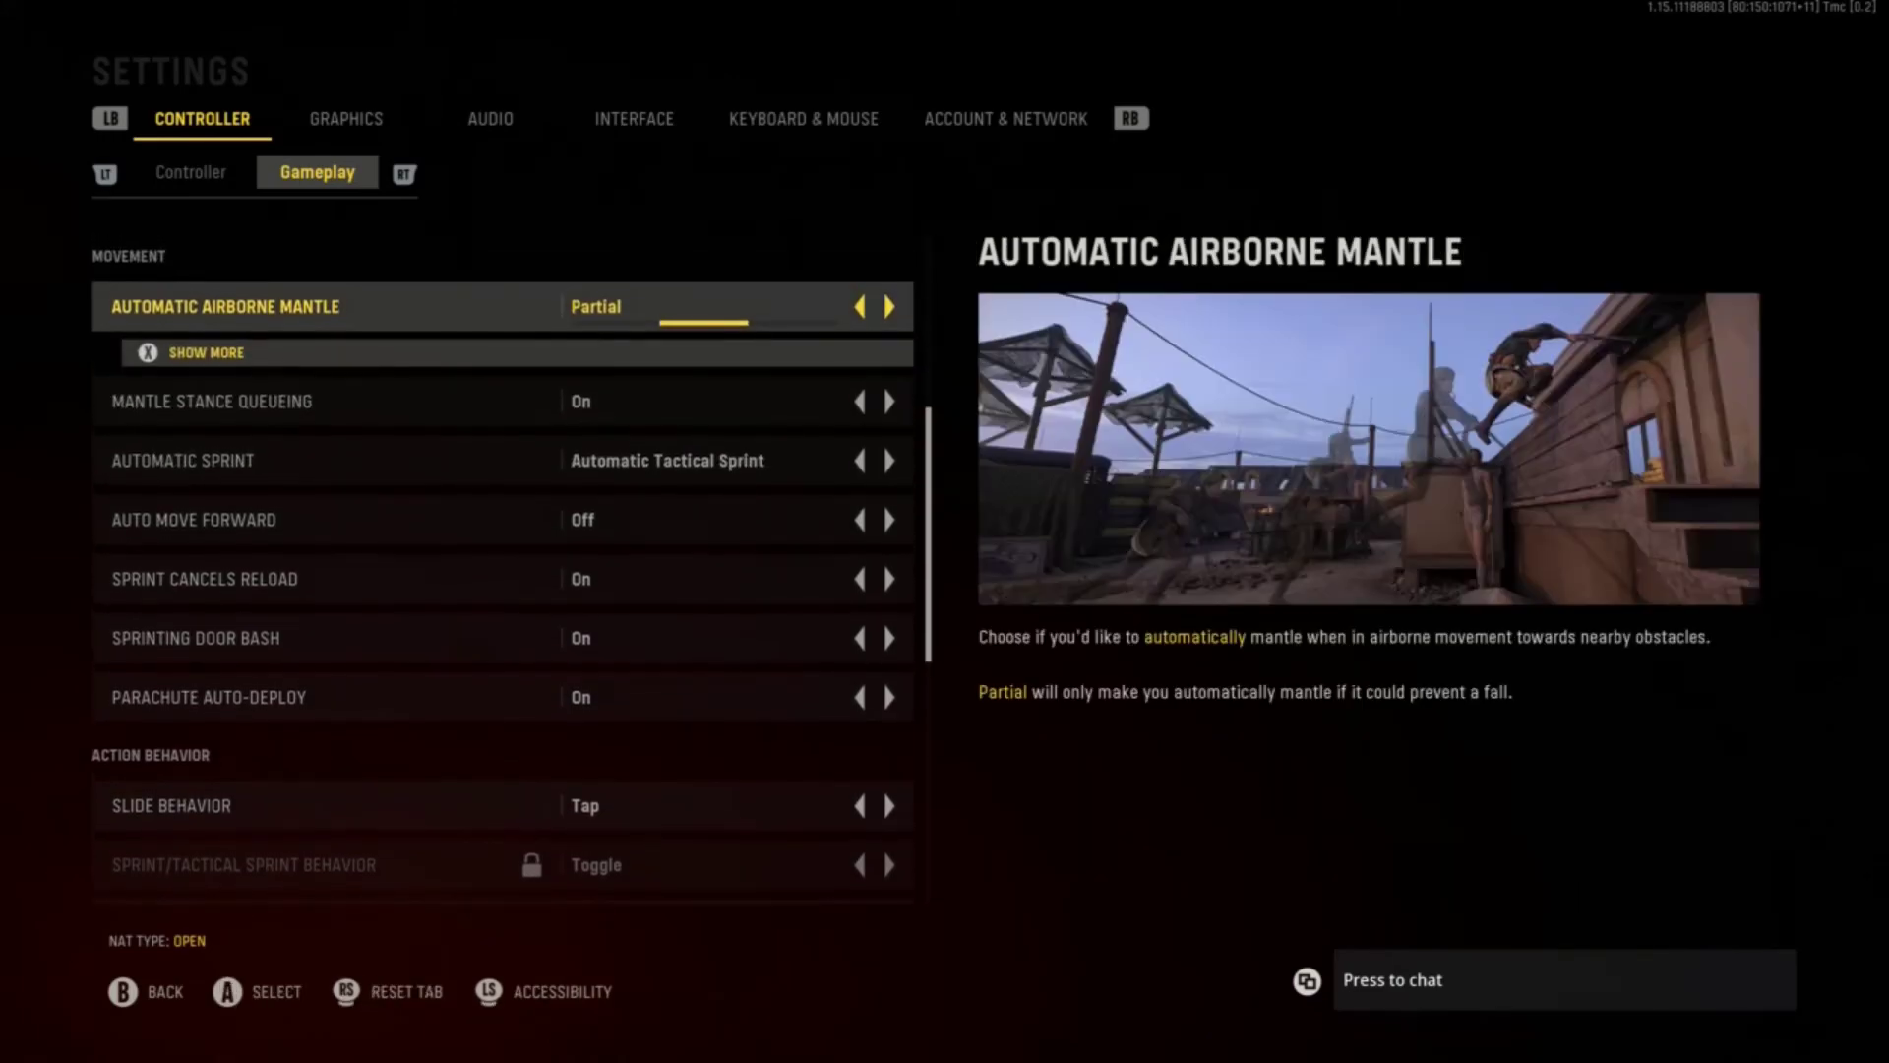
key("Up")
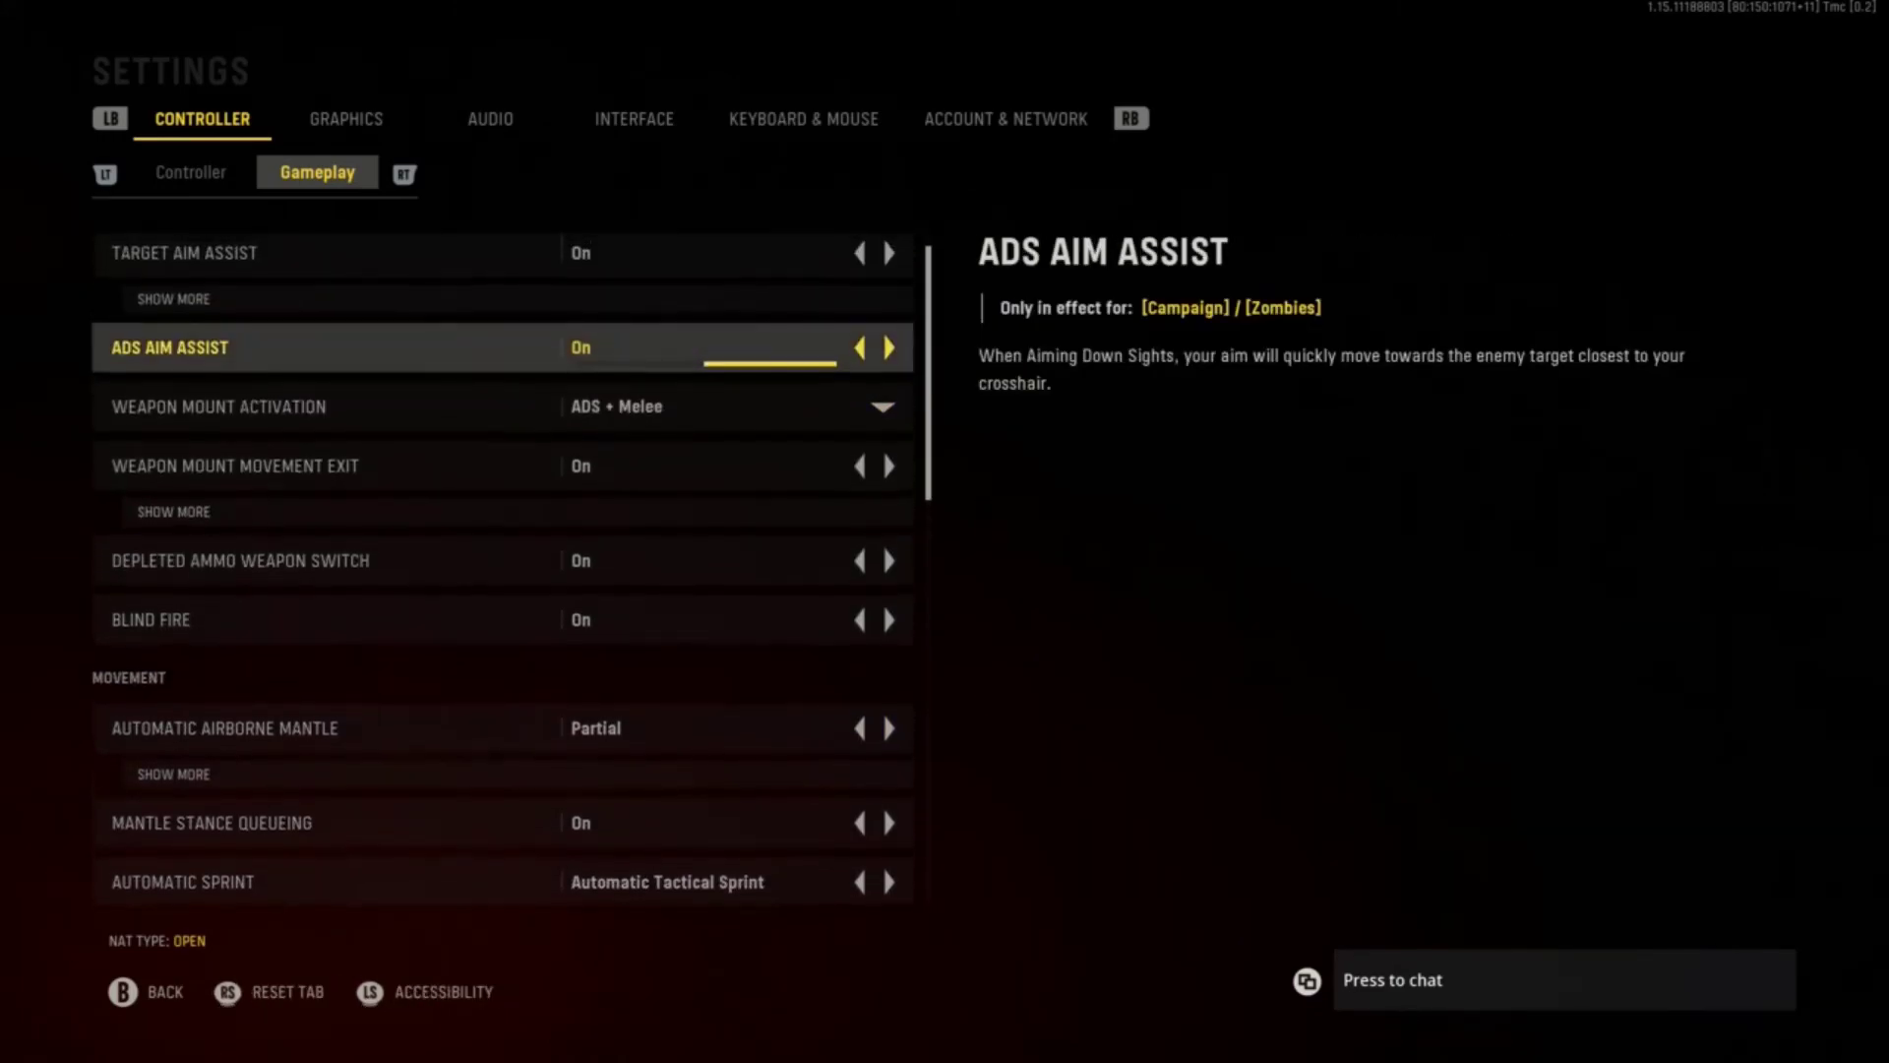
key("Up")
key("Up")
key("Down")
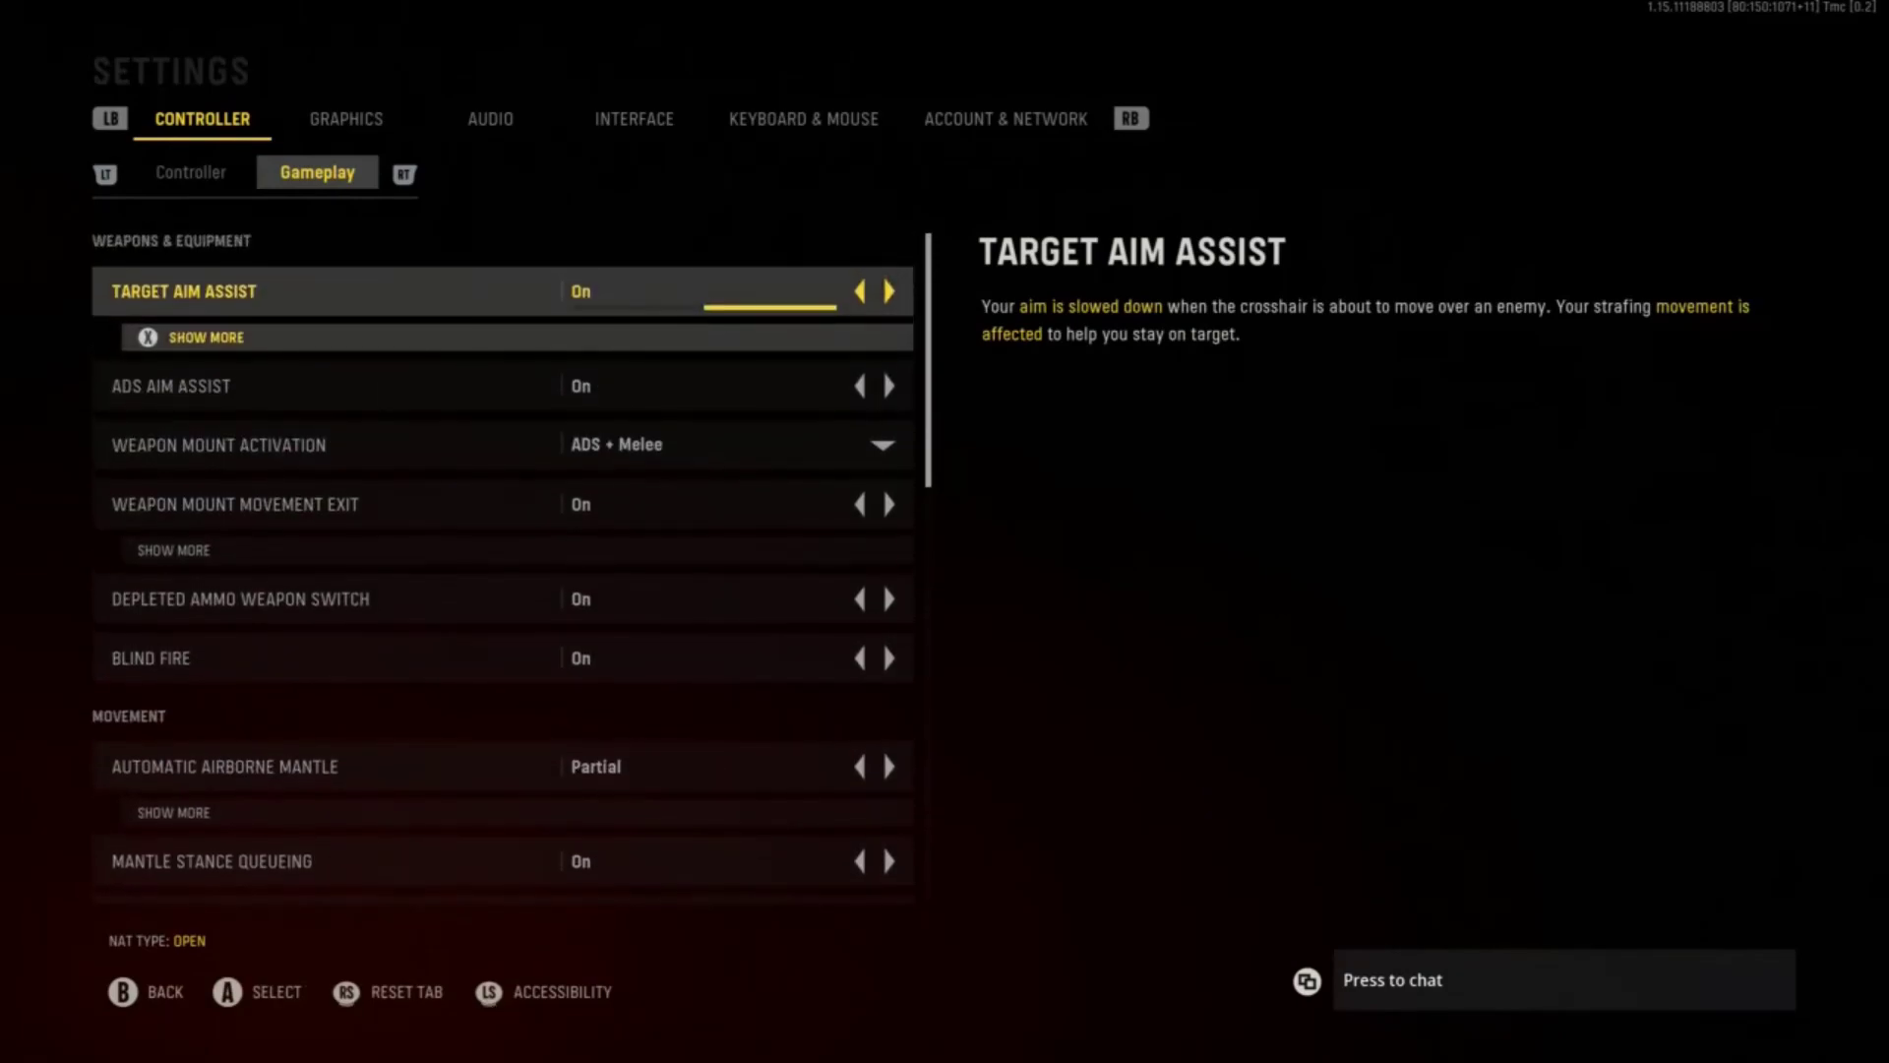
key("e")
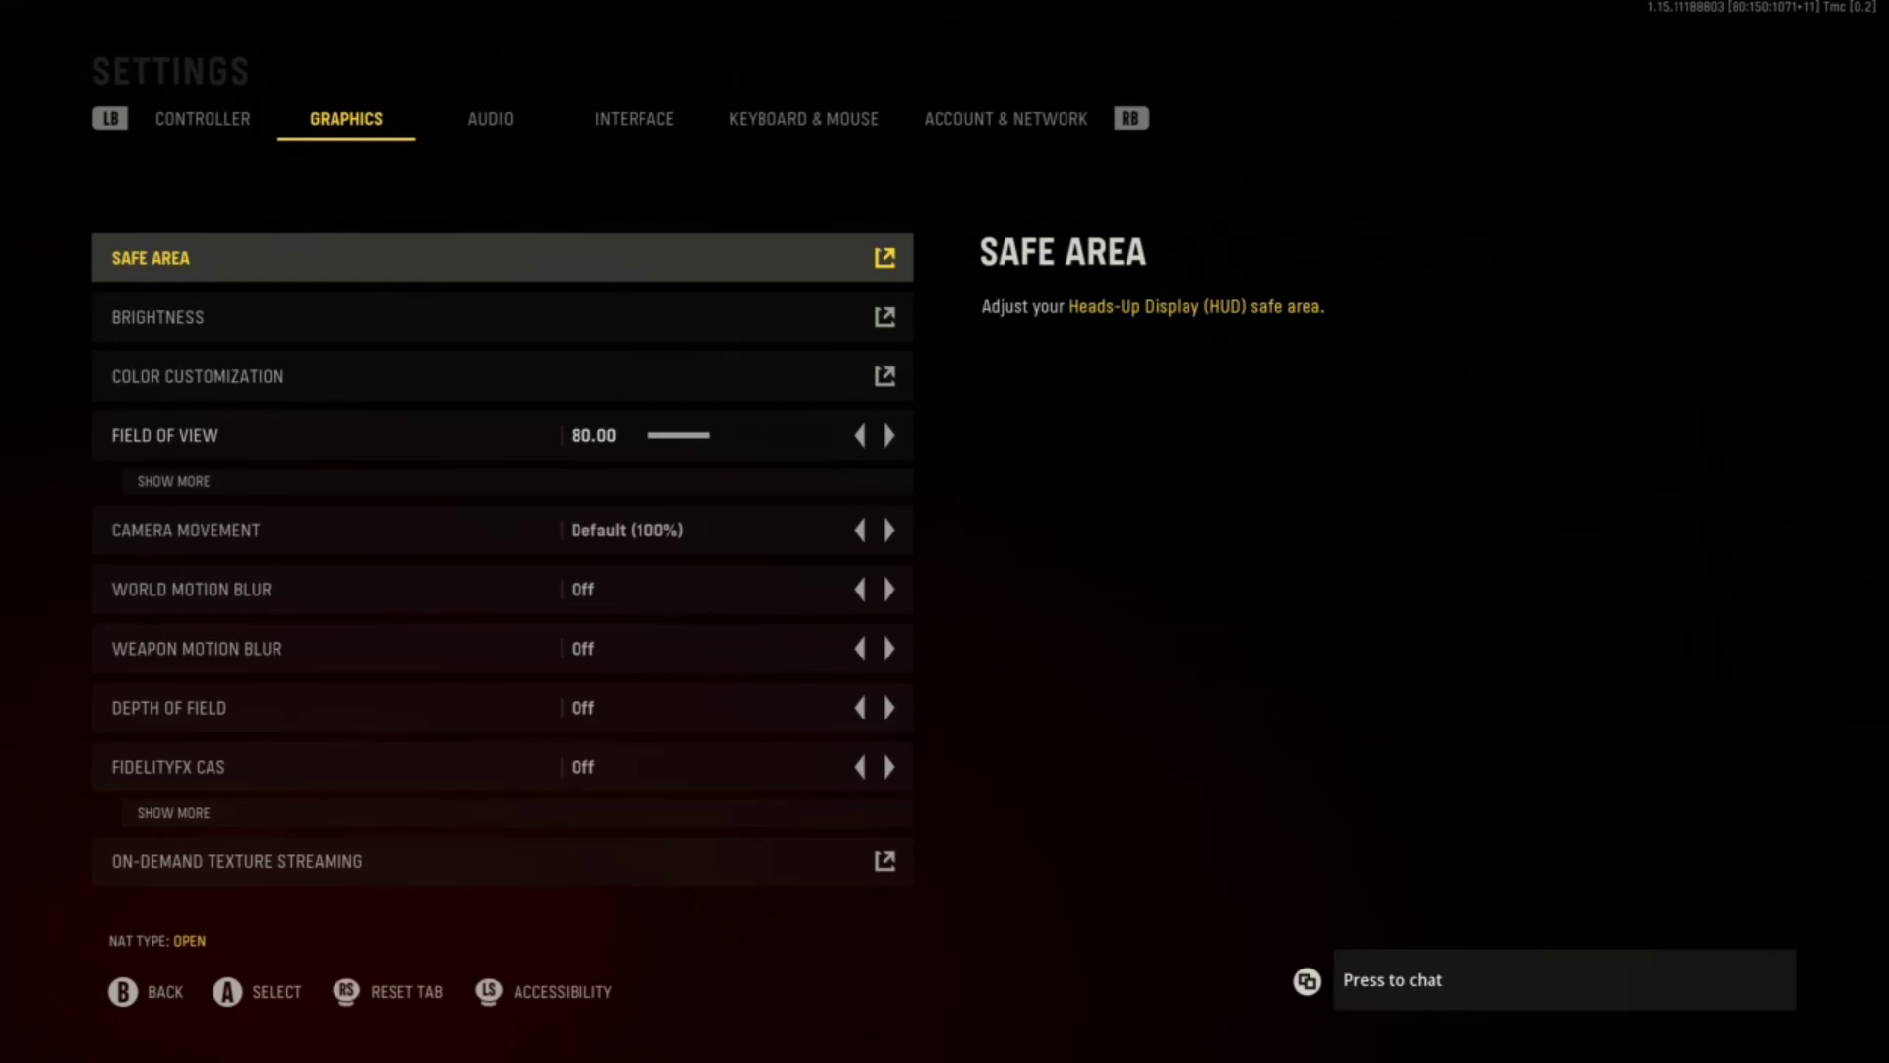
key("q")
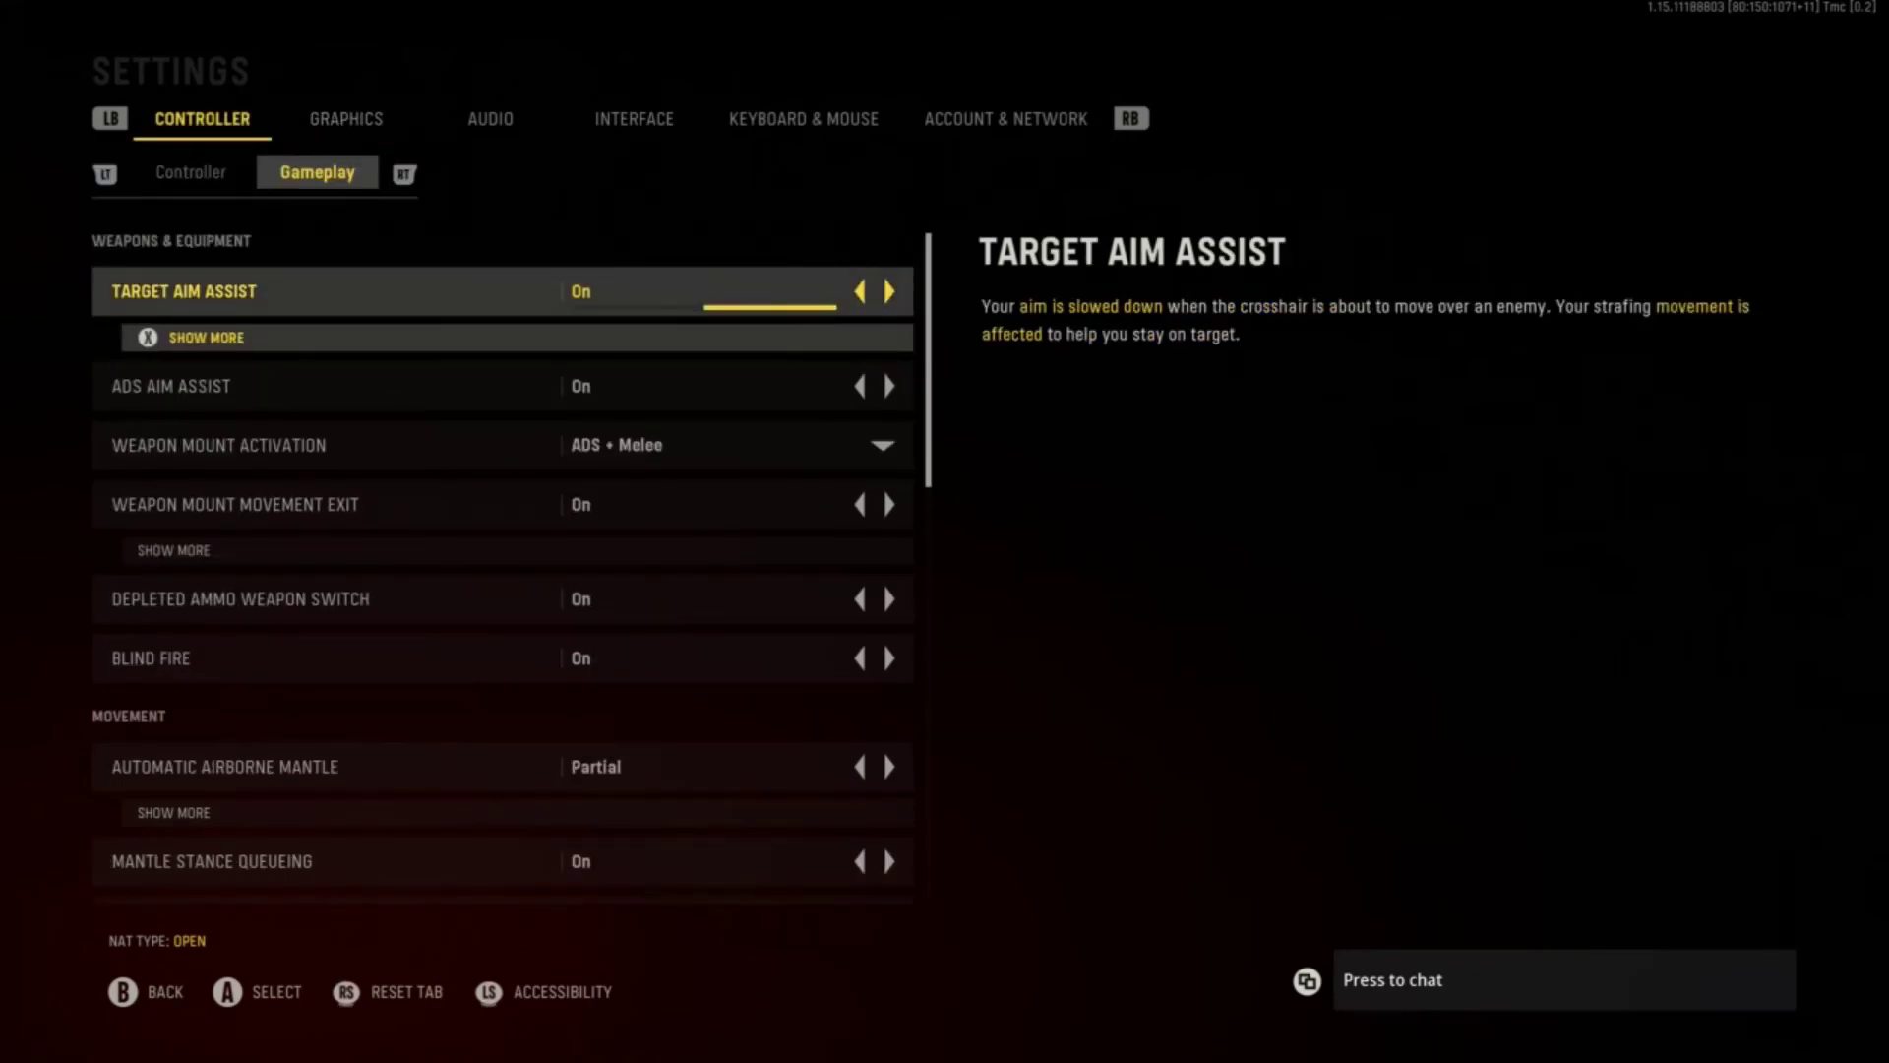